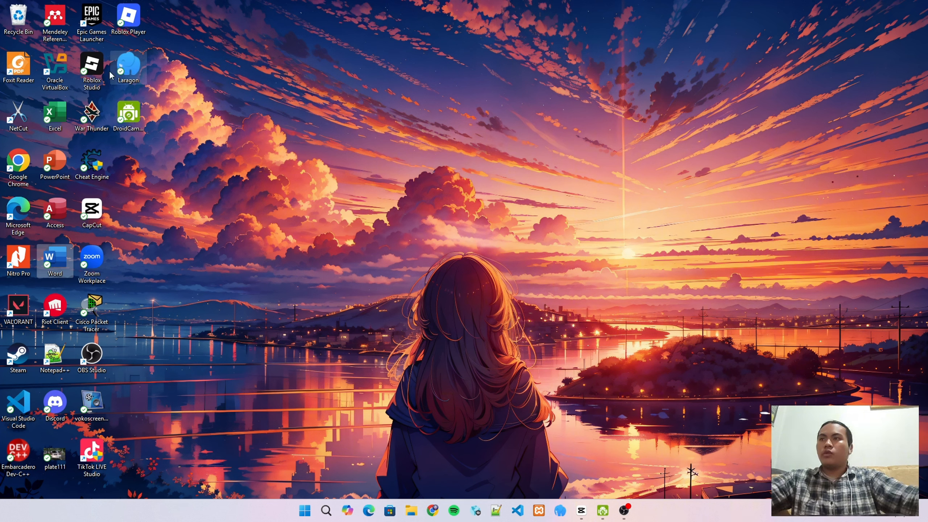
Launch Oracle VirtualBox Manager and start a new virtual machine from Machine > New
{"action": "left_click", "coordinate": [60, 72]}
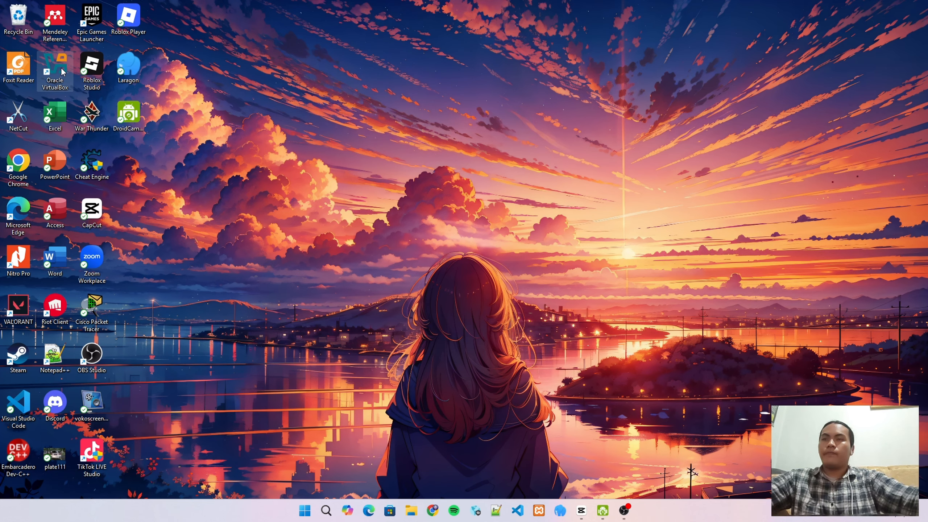
{"action": "double_click", "coordinate": [62, 69]}
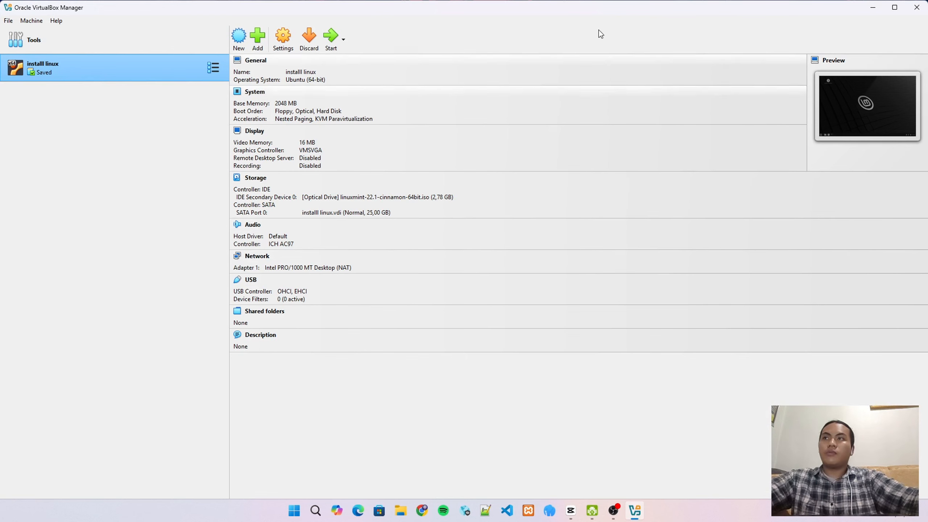
{"action": "left_click", "coordinate": [31, 20]}
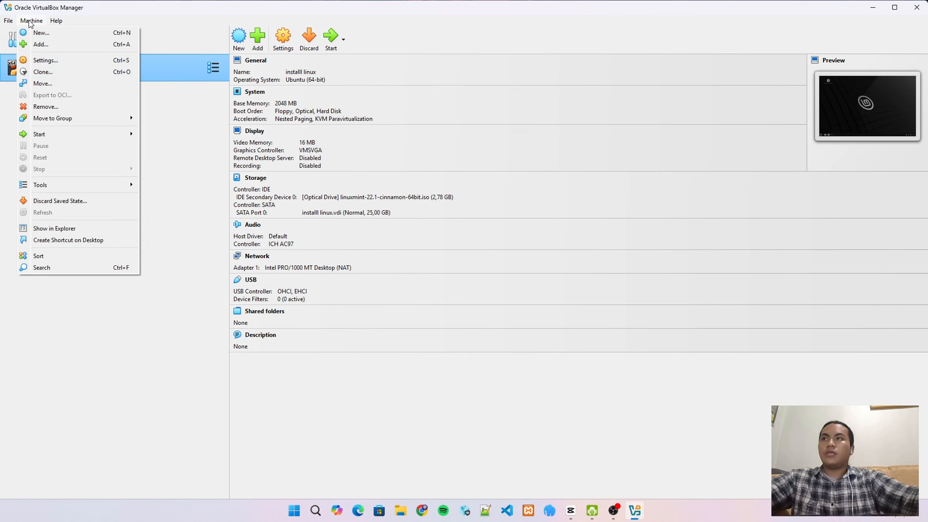
{"action": "left_click", "coordinate": [58, 35]}
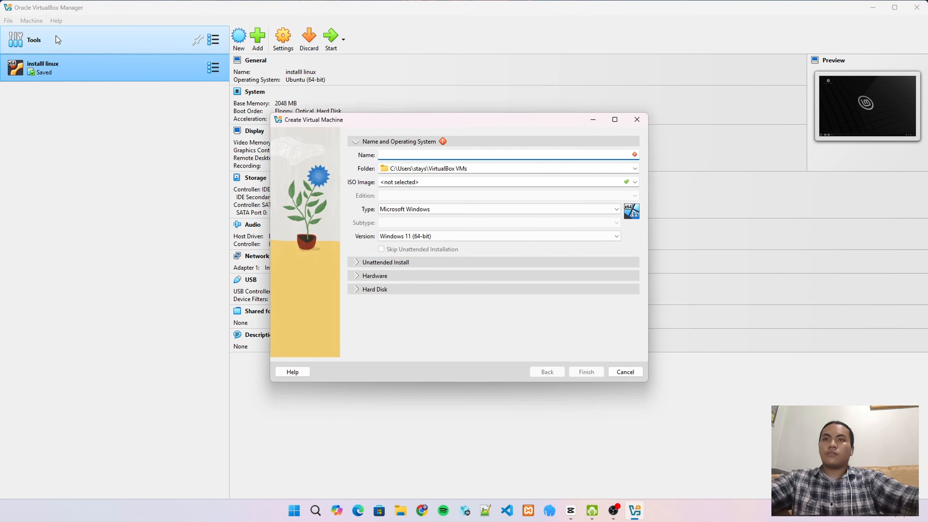
Name the new VM 'ubuntu server' and store it in C:\virtual machine
{"action": "left_click", "coordinate": [431, 159]}
{"action": "type", "text": "ubuntu server"}
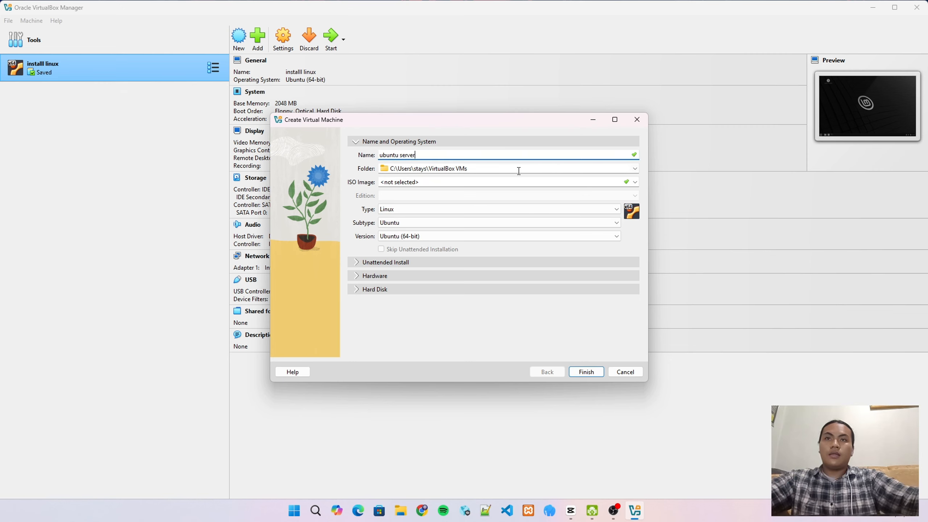
{"action": "left_click", "coordinate": [635, 168]}
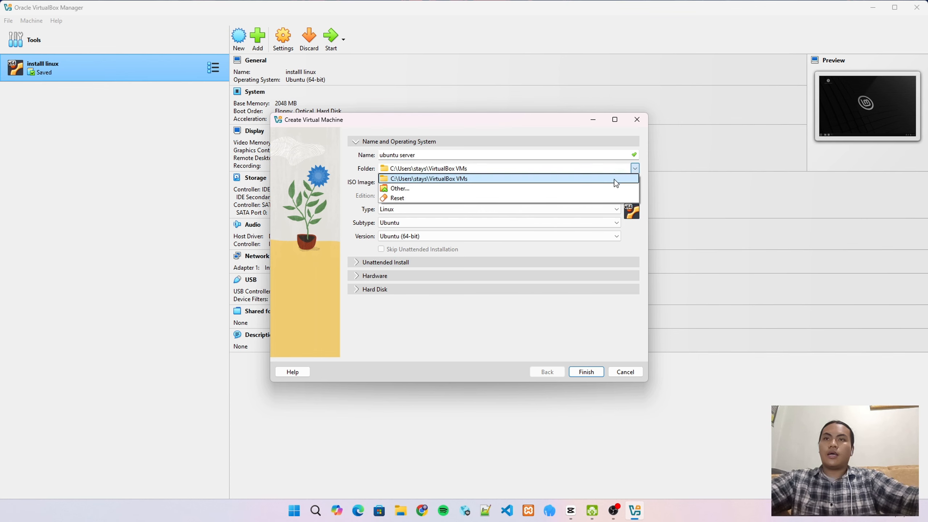
{"action": "left_click", "coordinate": [584, 187]}
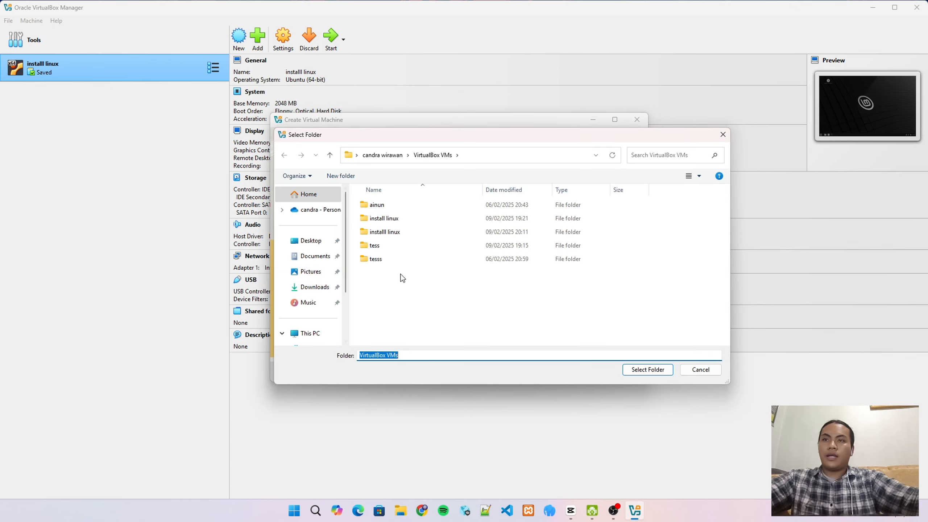
{"action": "scroll", "coordinate": [311, 328], "scroll_direction": "down", "scroll_amount": 2}
{"action": "left_click", "coordinate": [320, 285]}
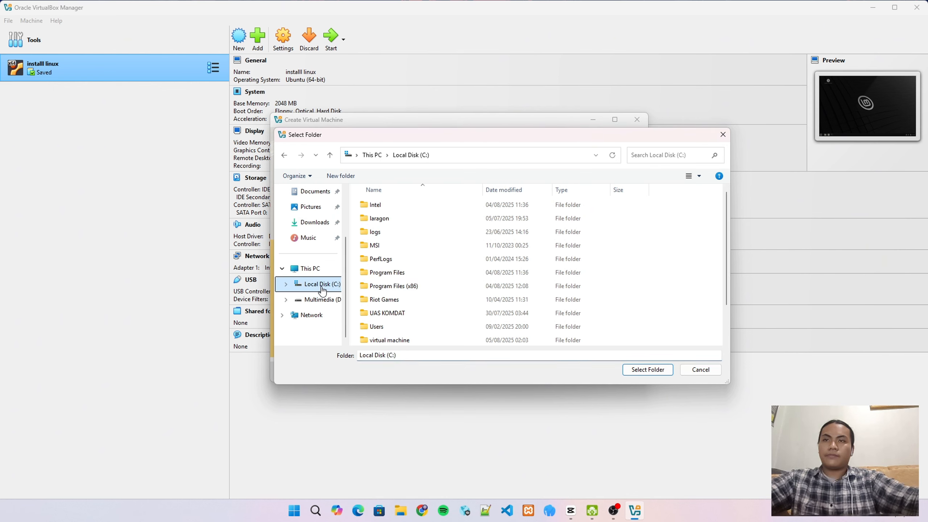
{"action": "left_click", "coordinate": [503, 341]}
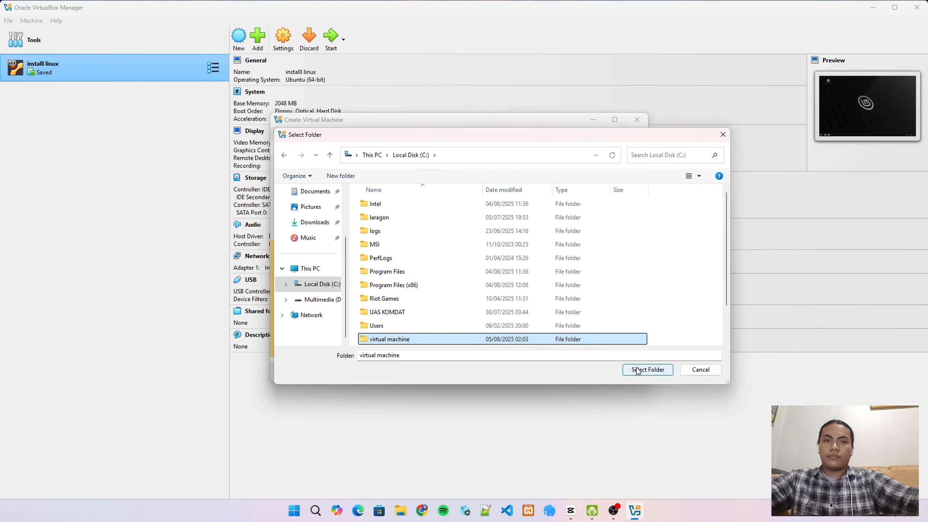
{"action": "left_click", "coordinate": [647, 369]}
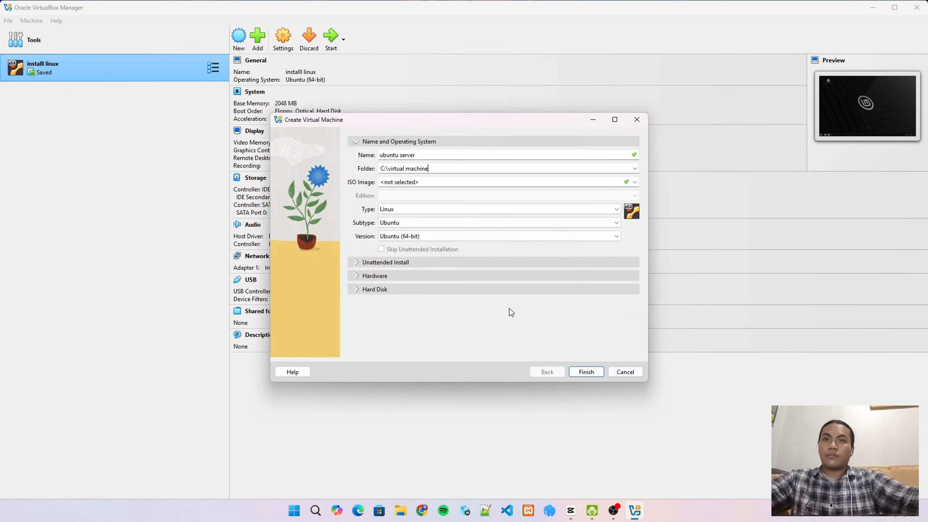
Attach the Ubuntu 24.04.2 live server ISO and skip unattended installation
{"action": "left_click", "coordinate": [635, 182]}
{"action": "left_click", "coordinate": [564, 204]}
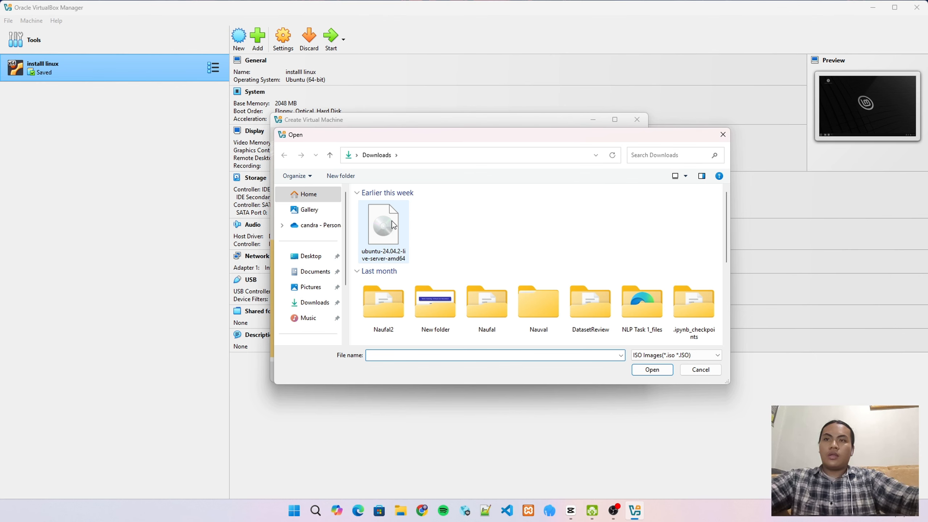
{"action": "left_click", "coordinate": [392, 224]}
{"action": "left_click", "coordinate": [652, 369]}
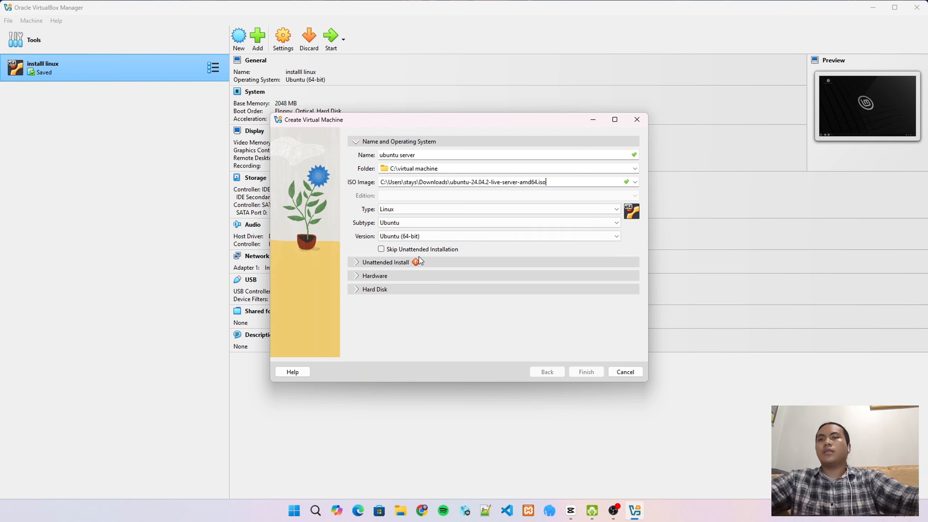
{"action": "left_click", "coordinate": [382, 251]}
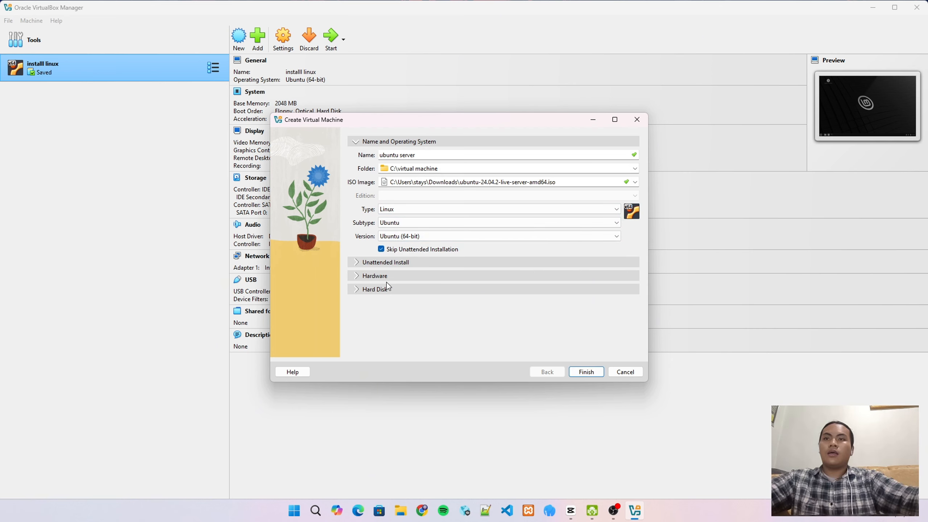
Give the VM 2 processors, enable EFI, set a 10 GB virtual disk, and finish creating it
{"action": "left_click", "coordinate": [379, 277]}
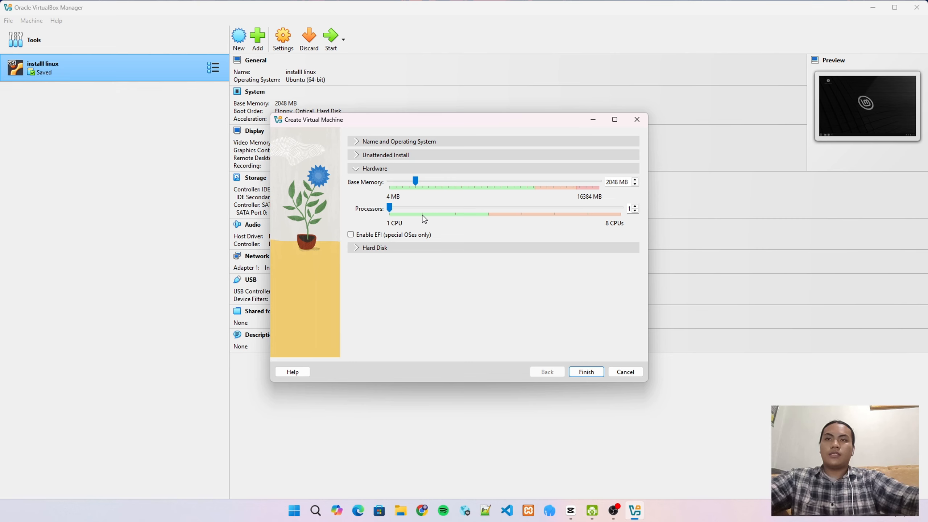
{"action": "left_click_drag", "start_coordinate": [389, 207], "coordinate": [428, 210]}
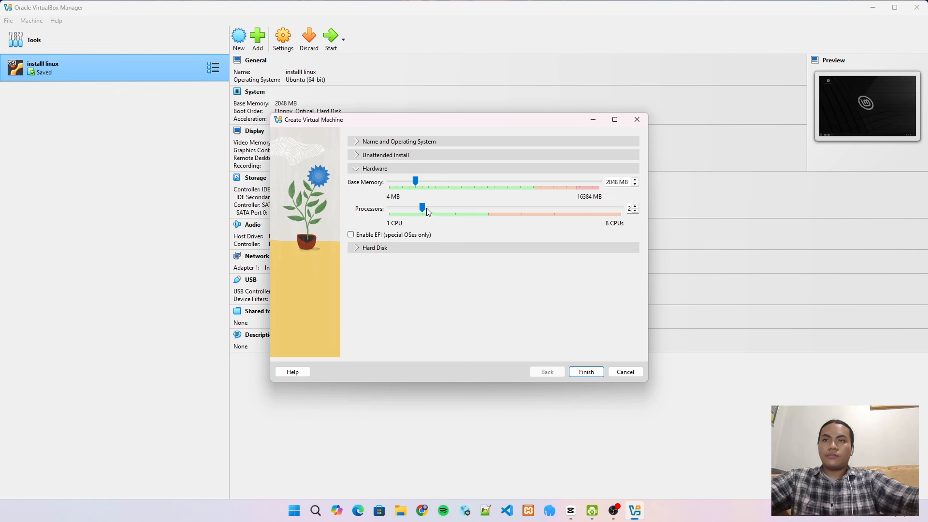
{"action": "left_click", "coordinate": [352, 235]}
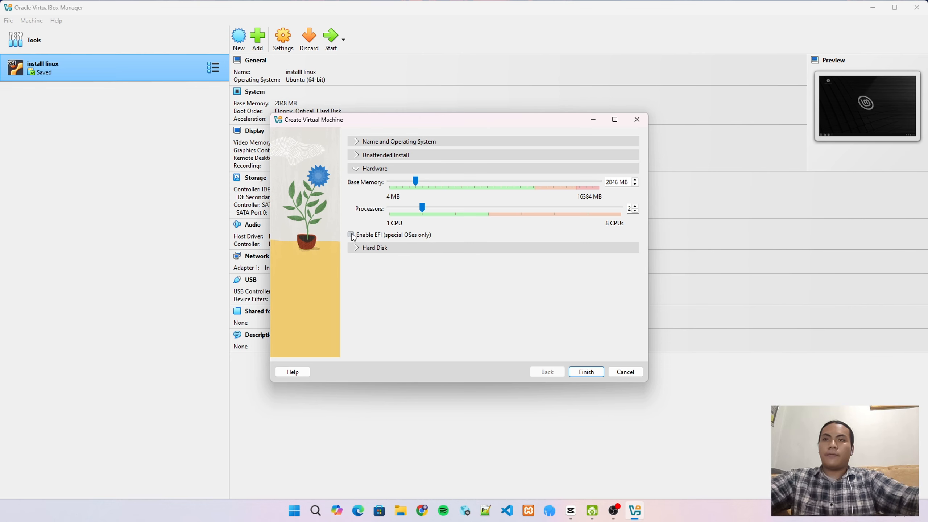
{"action": "left_click", "coordinate": [413, 249]}
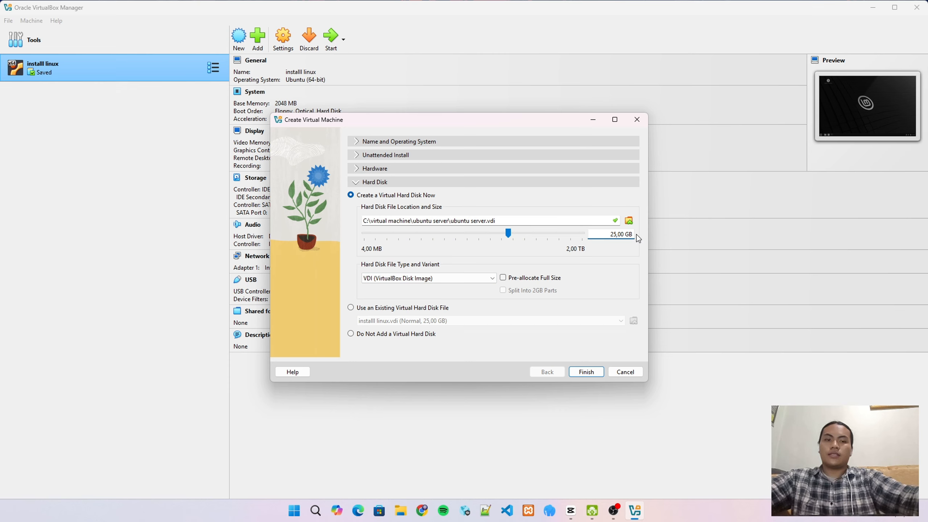
{"action": "key", "text": "BackSpace"}
{"action": "key", "text": "BackSpace"}
{"action": "key", "text": "BackSpace"}
{"action": "key", "text": "BackSpace"}
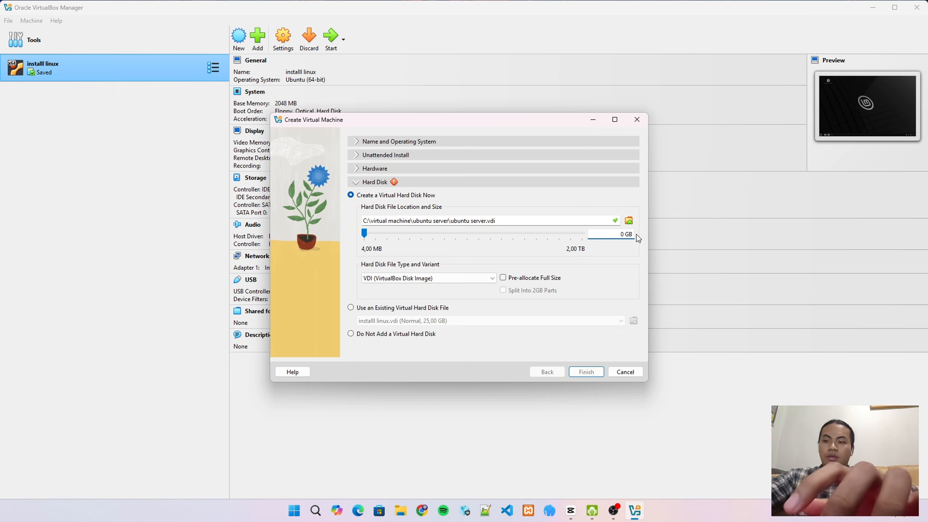
{"action": "type", "text": "1"}
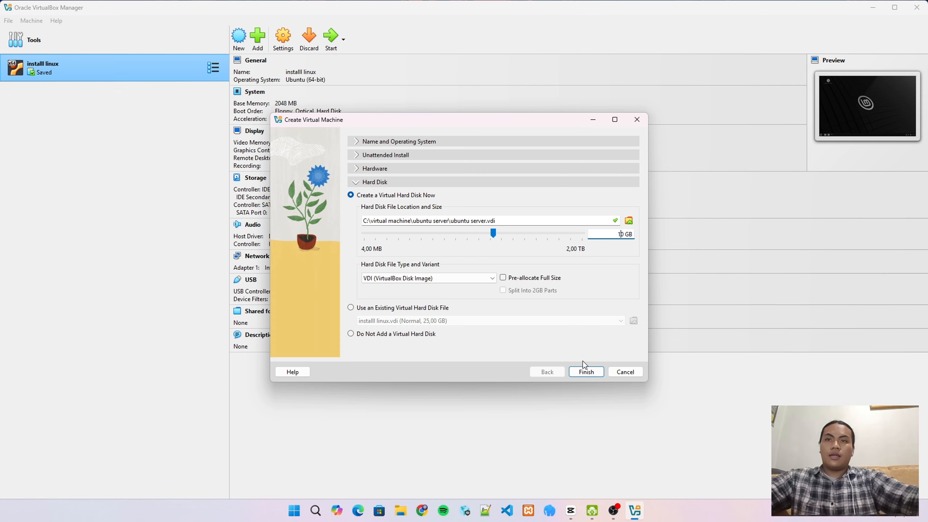
{"action": "left_click", "coordinate": [587, 372]}
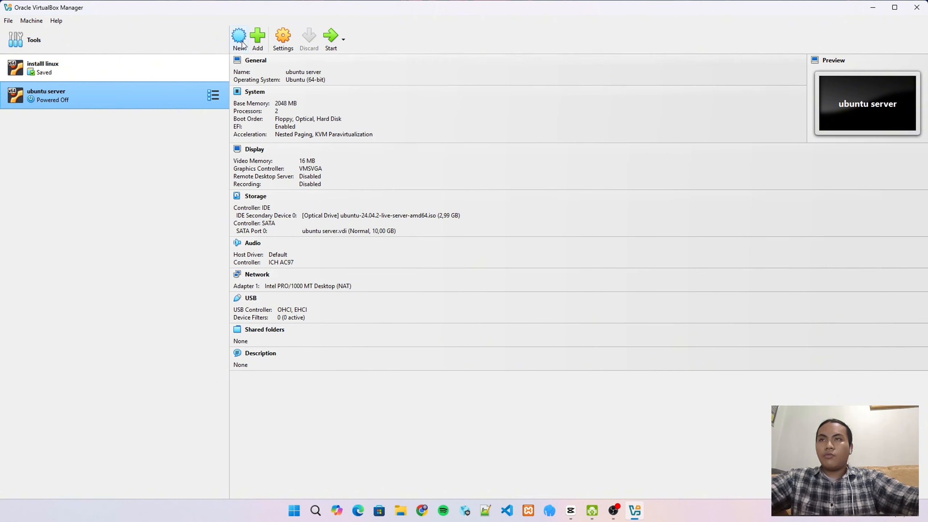
Raise the ubuntu server VM's video memory to 128 MB
{"action": "left_click", "coordinate": [289, 38]}
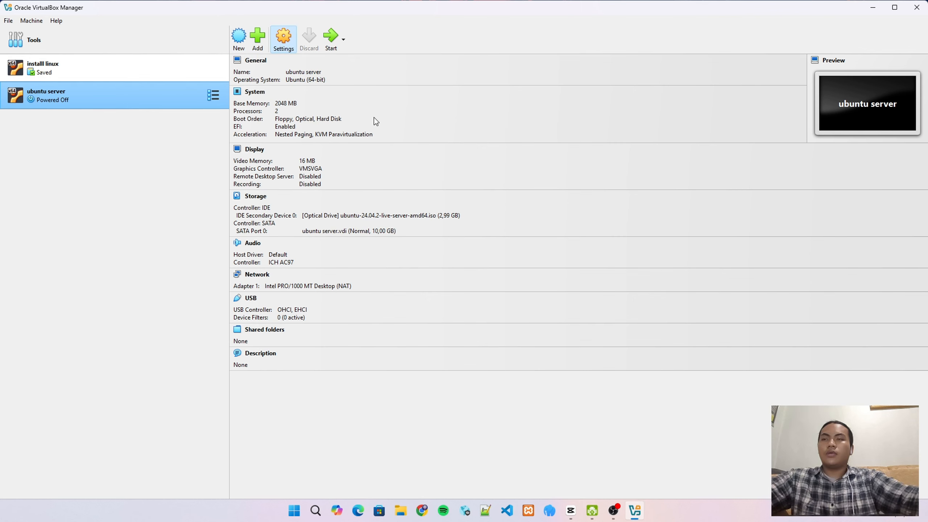
{"action": "left_click", "coordinate": [315, 224]}
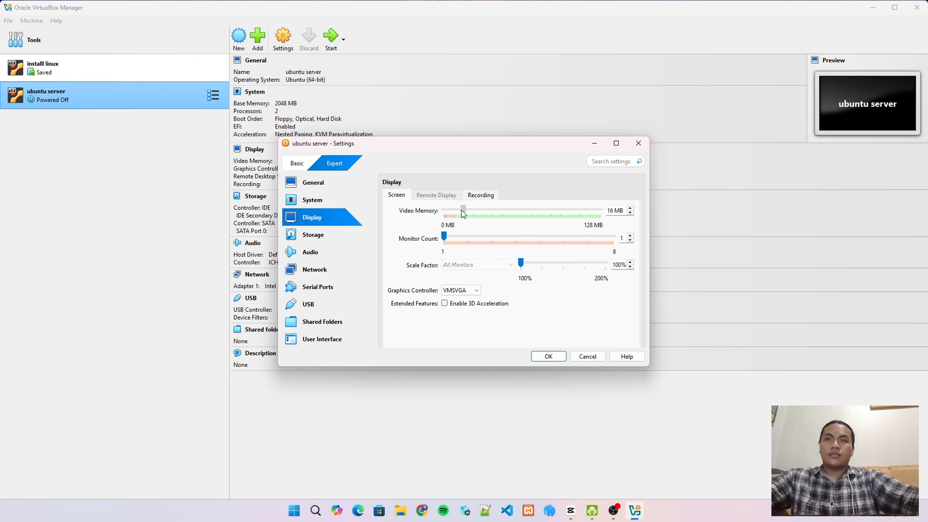
{"action": "left_click_drag", "start_coordinate": [464, 211], "coordinate": [511, 212]}
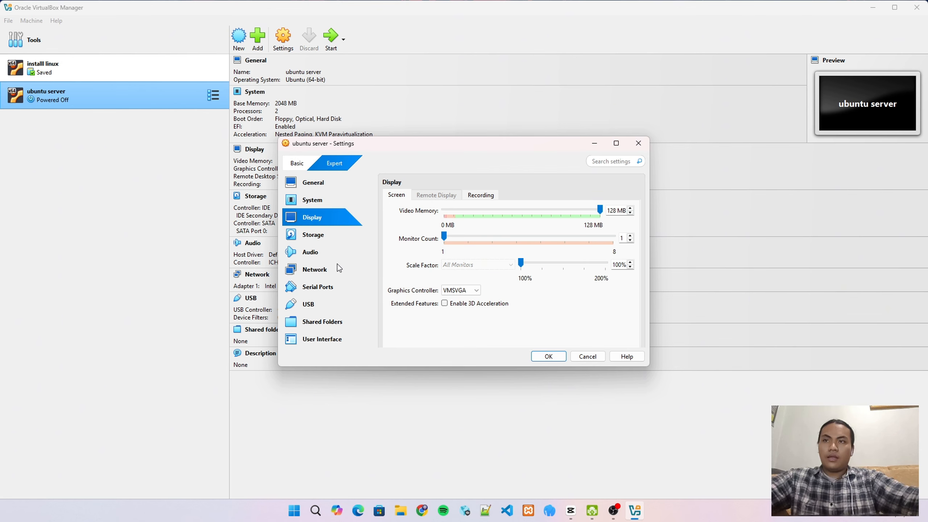
Enable network Adapter 2 attached to the Host-only Adapter and save the settings
{"action": "left_click", "coordinate": [319, 275]}
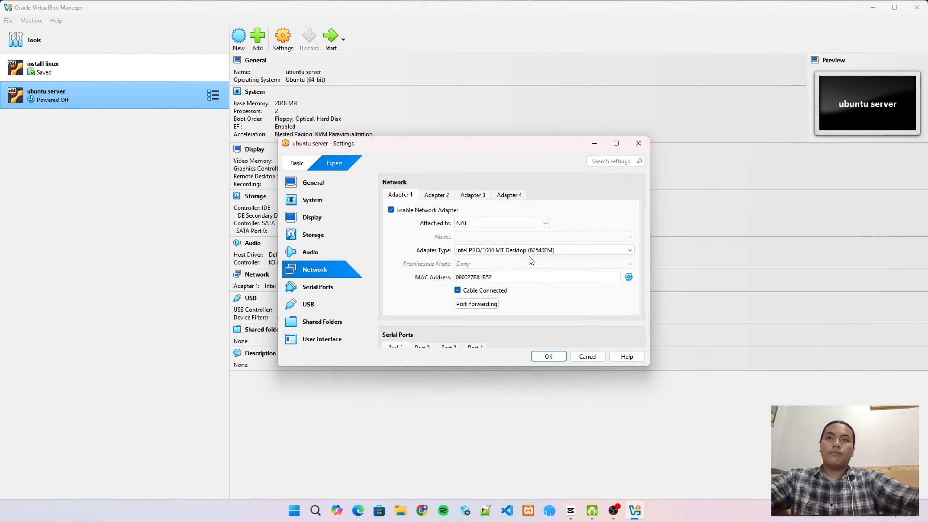
{"action": "left_click", "coordinate": [445, 198]}
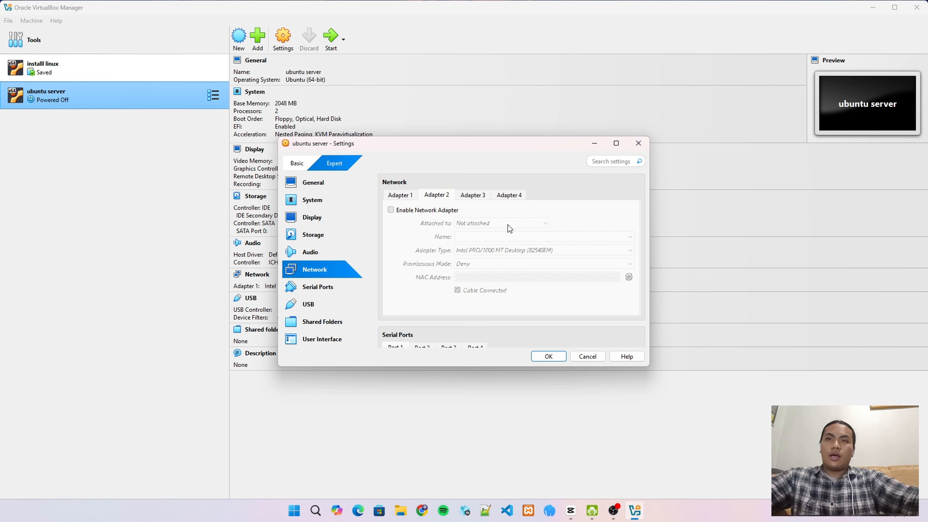
{"action": "left_click", "coordinate": [542, 223]}
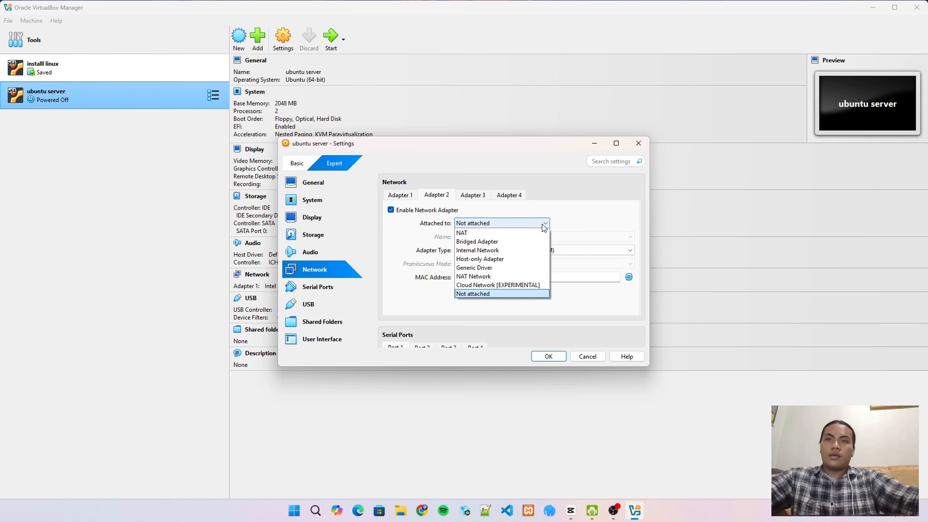
{"action": "left_click", "coordinate": [517, 260]}
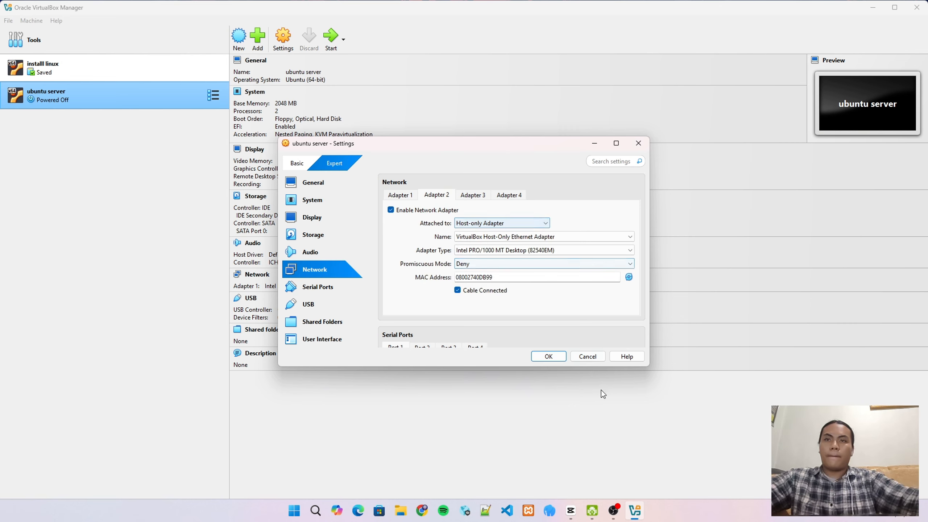
{"action": "left_click", "coordinate": [549, 357]}
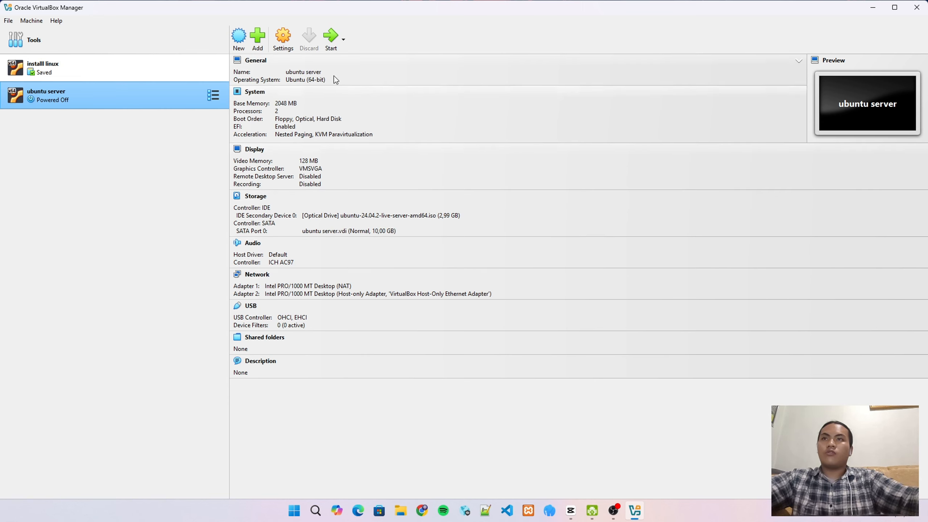
Start the ubuntu server VM and boot 'Try or Install Ubuntu Server'
{"action": "left_click", "coordinate": [338, 38]}
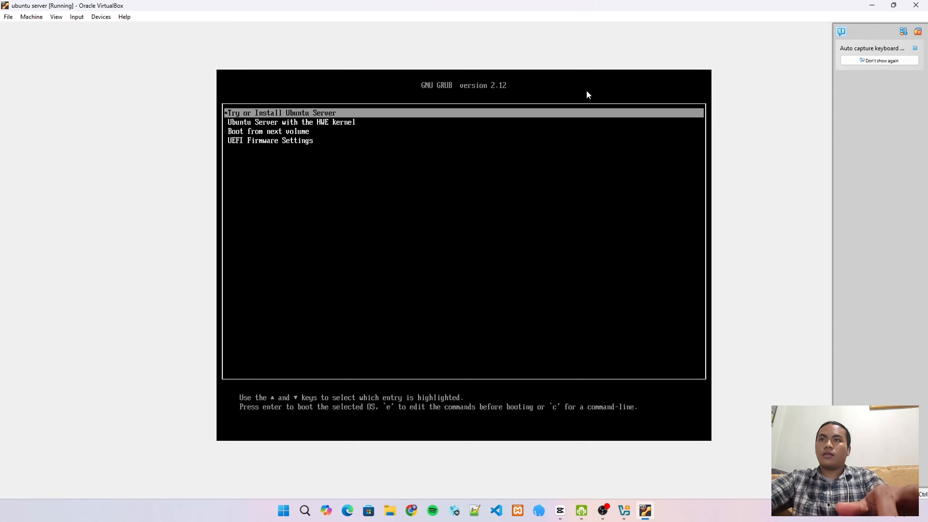
{"action": "key", "text": "Return"}
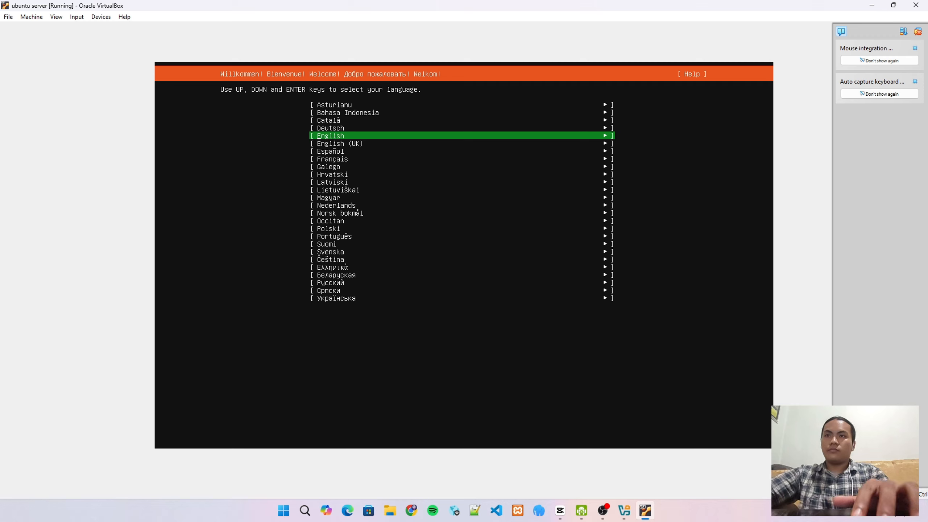
Choose English as the installer language and continue without updating the installer
{"action": "key", "text": "Return"}
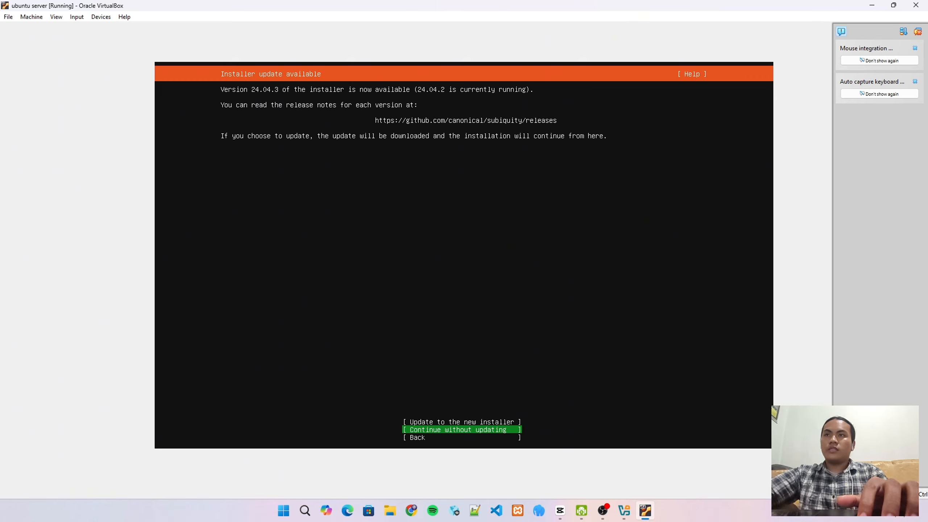
{"action": "key", "text": "Up"}
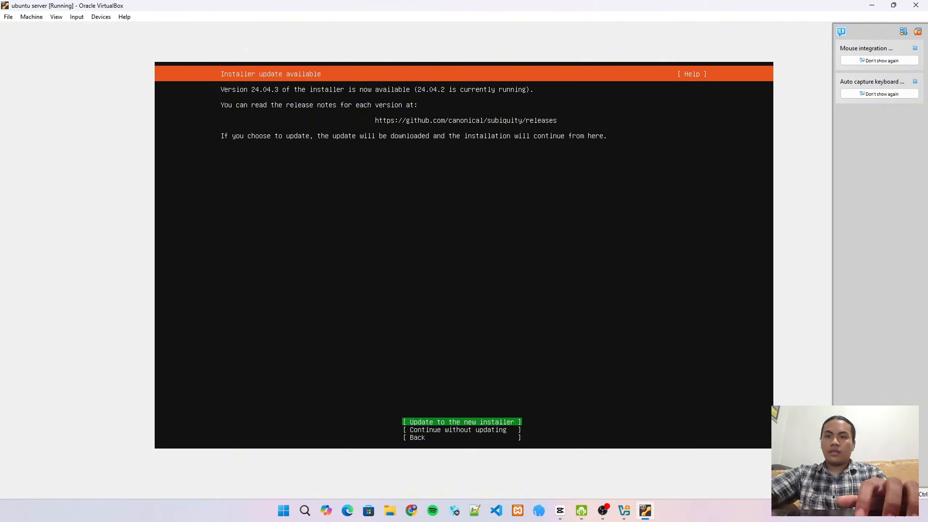
{"action": "key", "text": "Down"}
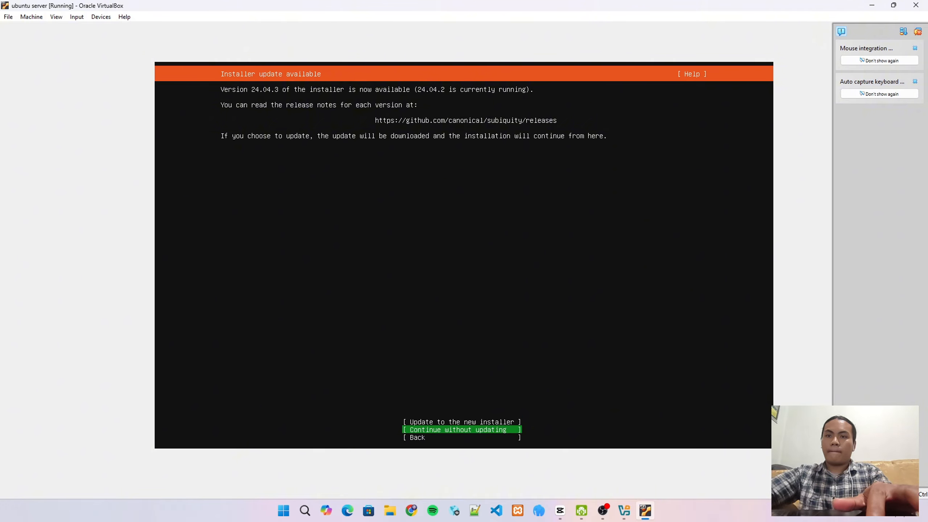
{"action": "key", "text": "Return"}
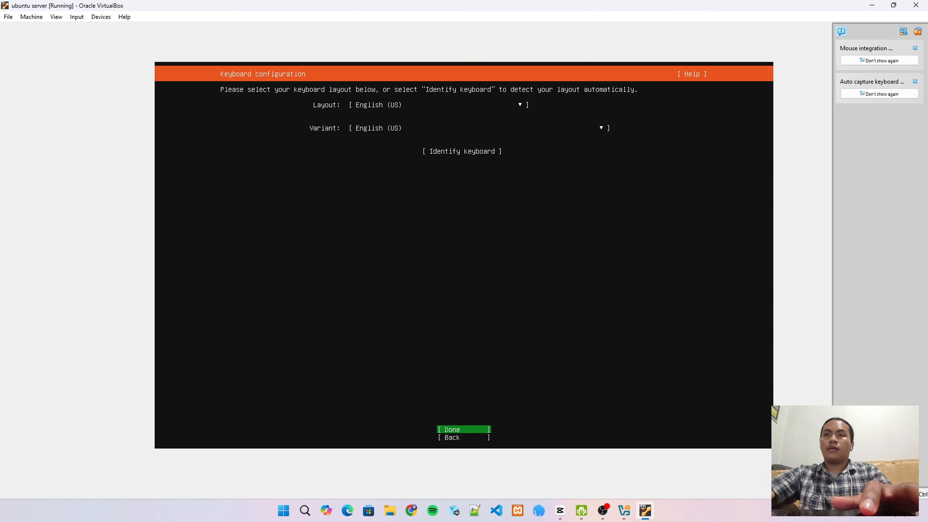
Accept the English (US) keyboard layout and Ubuntu Server installation type
{"action": "key", "text": "Return"}
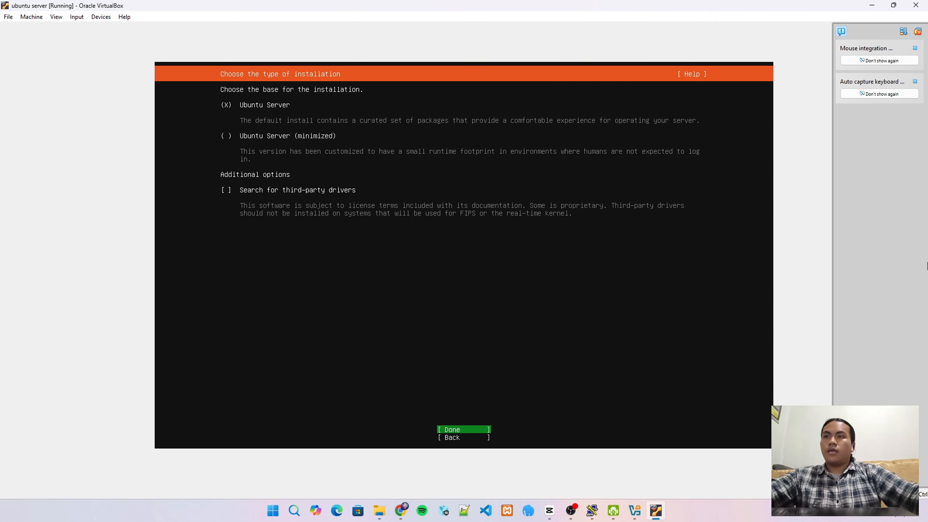
{"action": "key", "text": "Down"}
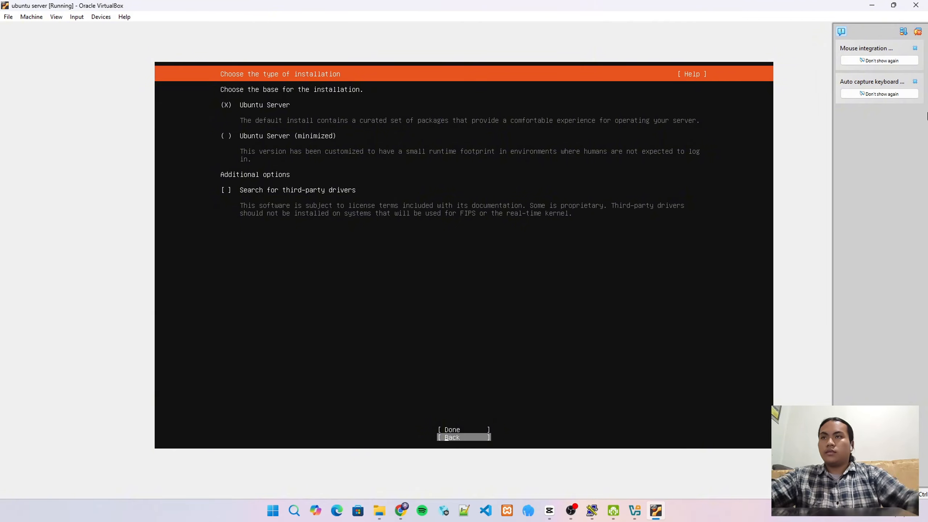
{"action": "key", "text": "Up"}
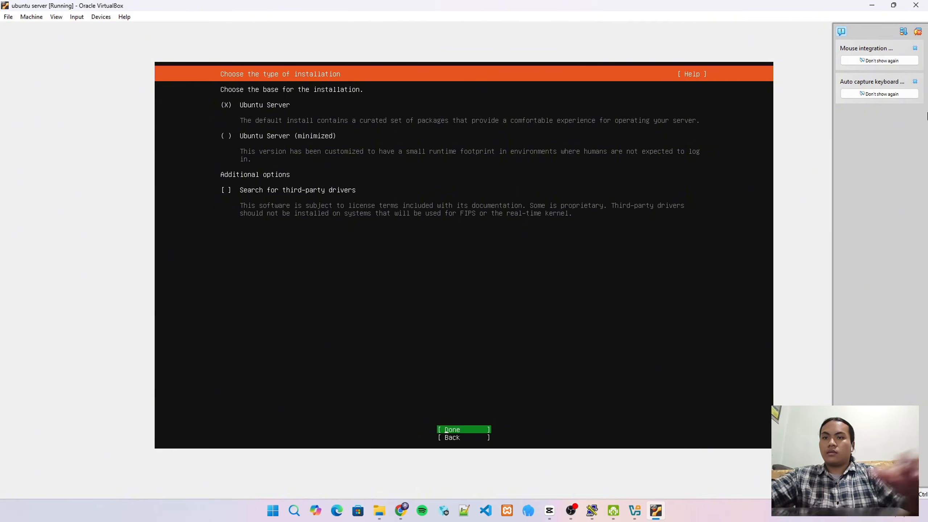
{"action": "key", "text": "Return"}
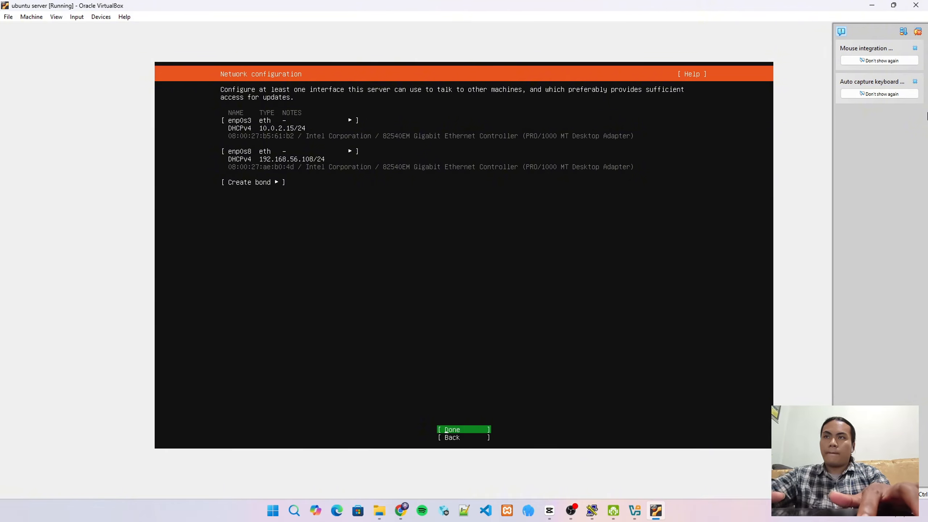
Accept the detected network interfaces, a blank proxy, and the default Ubuntu archive mirror
{"action": "key", "text": "Return"}
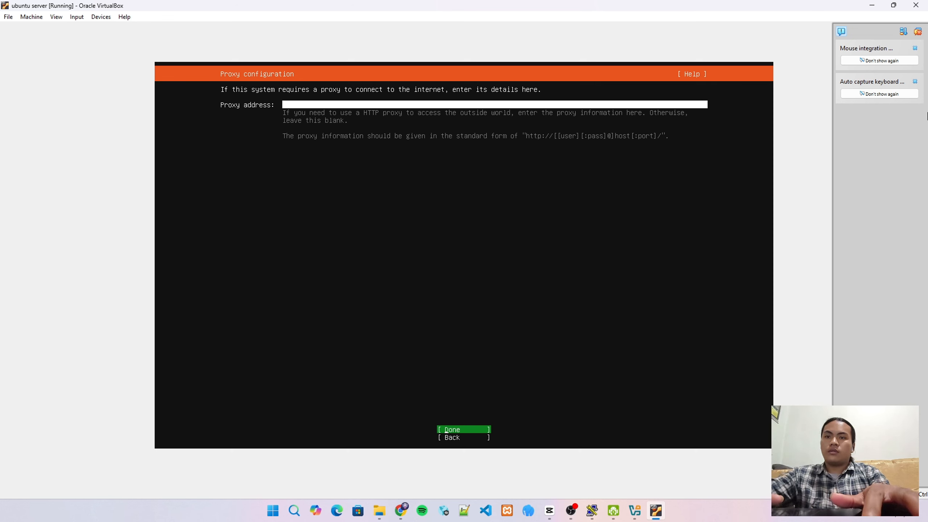
{"action": "key", "text": "Return"}
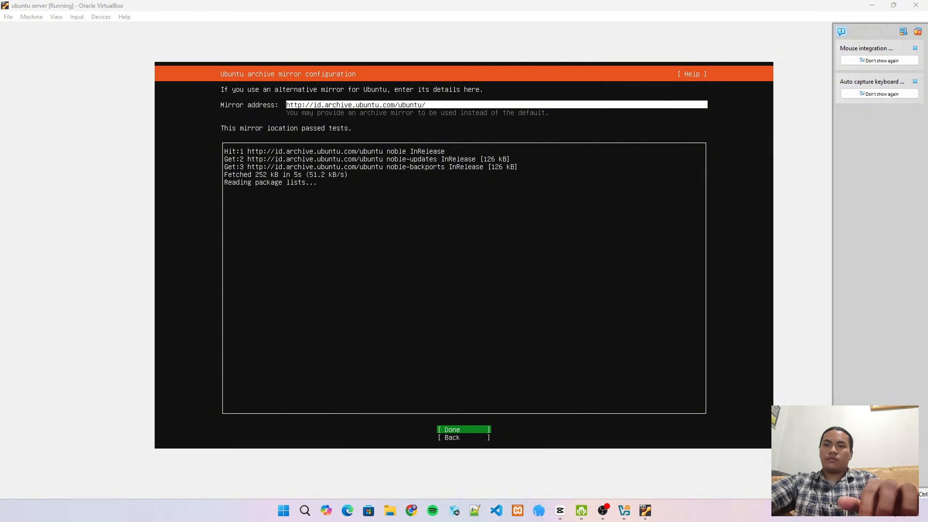
{"action": "key", "text": "alt+Tab"}
{"action": "key", "text": "Return"}
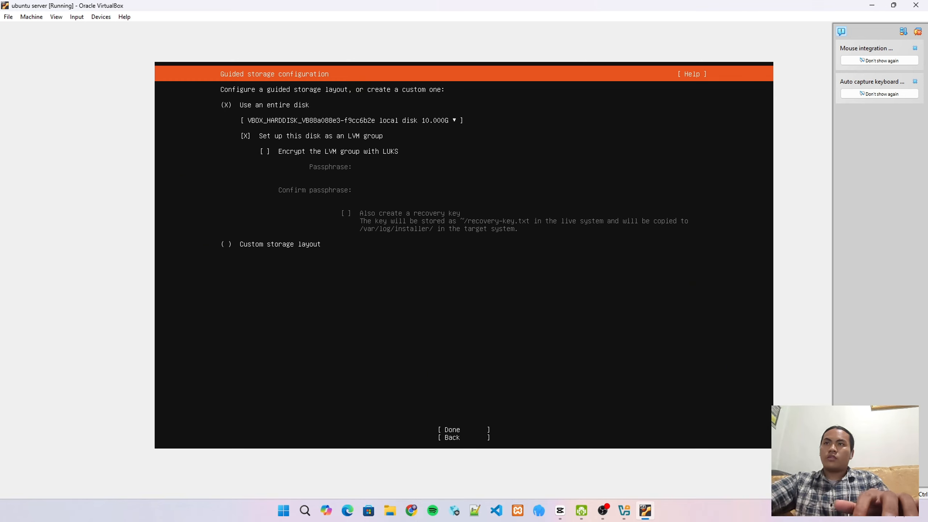
Accept the entire-disk LVM layout, approve the storage summary, and confirm formatting the disk
{"action": "key", "text": "Down"}
{"action": "key", "text": "Down"}
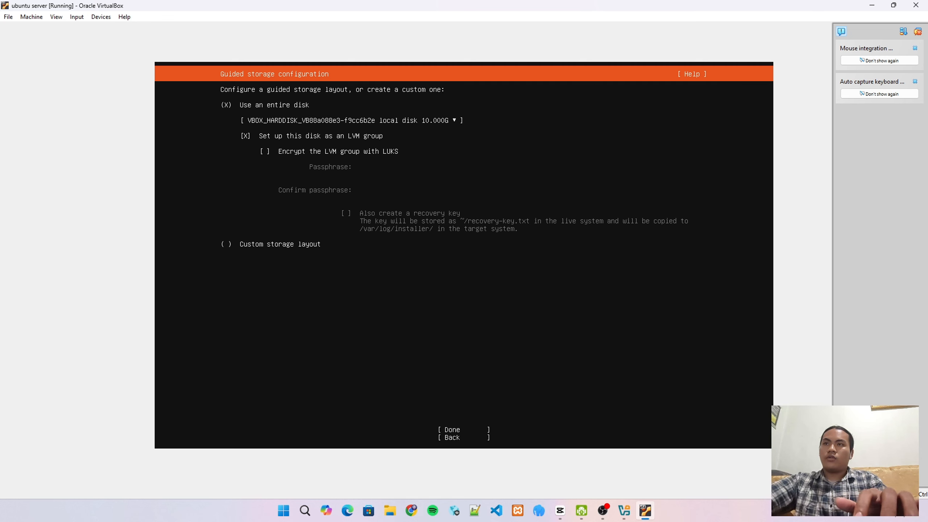
{"action": "key", "text": "Tab"}
{"action": "key", "text": "Return"}
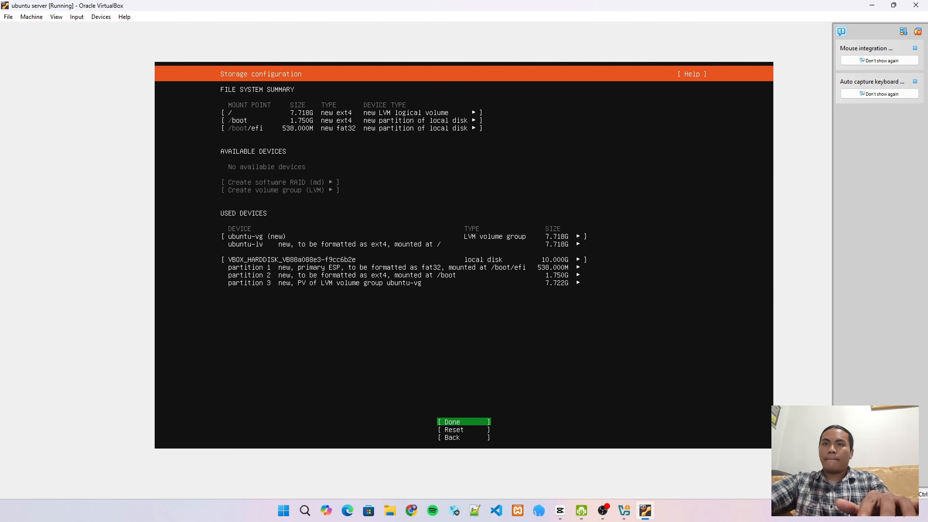
{"action": "key", "text": "Return"}
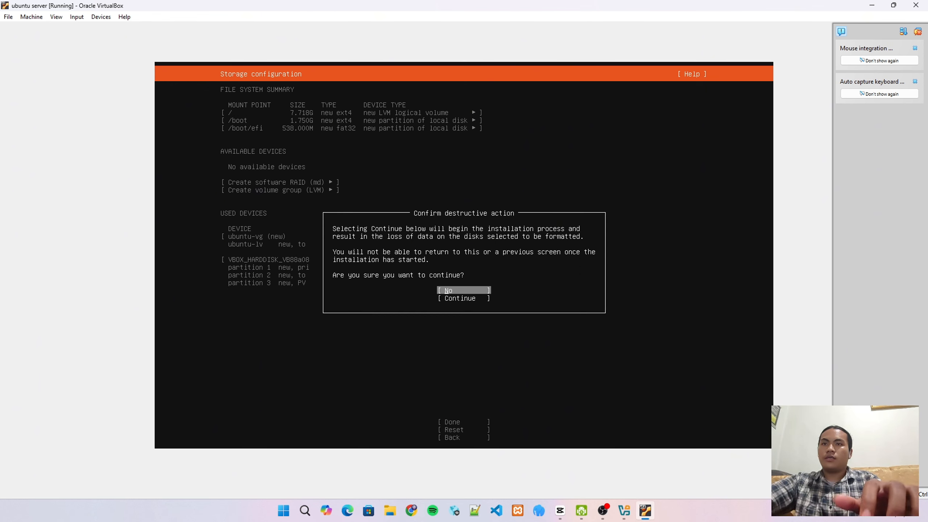
{"action": "key", "text": "Down"}
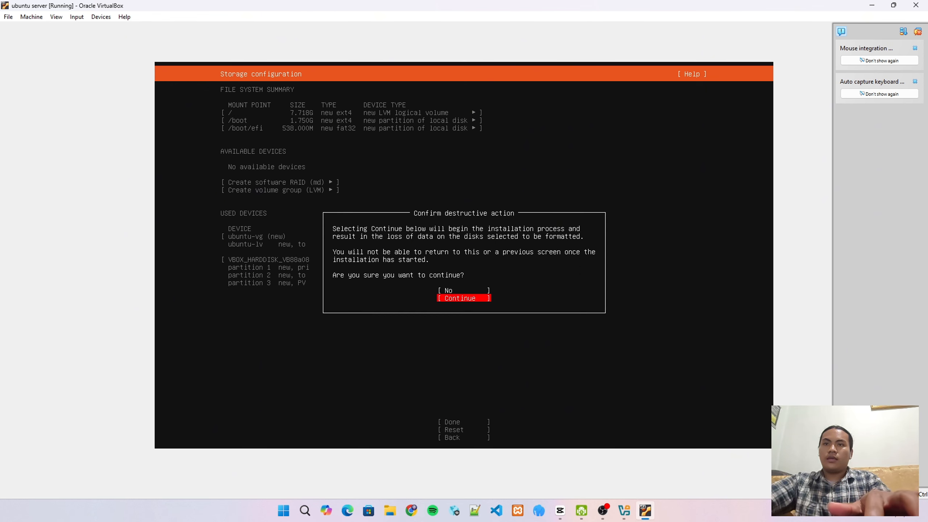
{"action": "key", "text": "Return"}
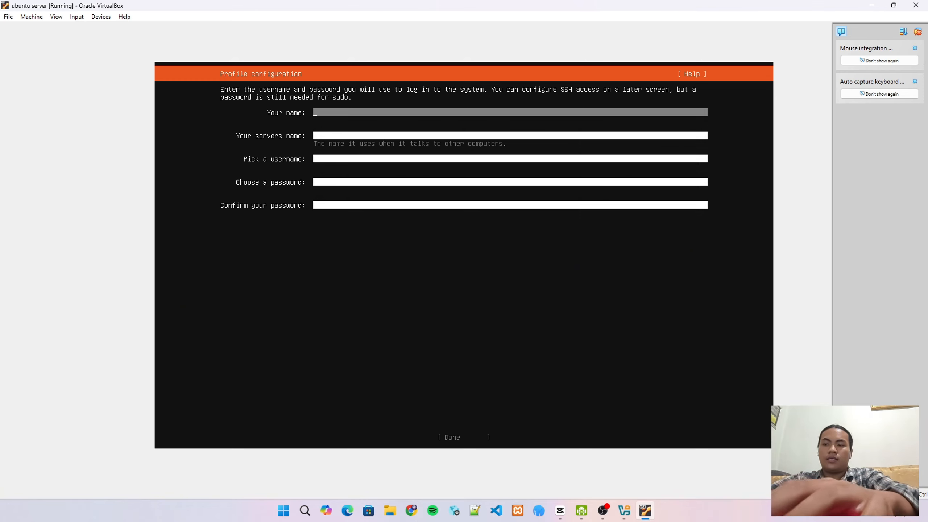
Enter the user's full name and set the server name to ubuntuserver
{"action": "type", "text": "auda"}
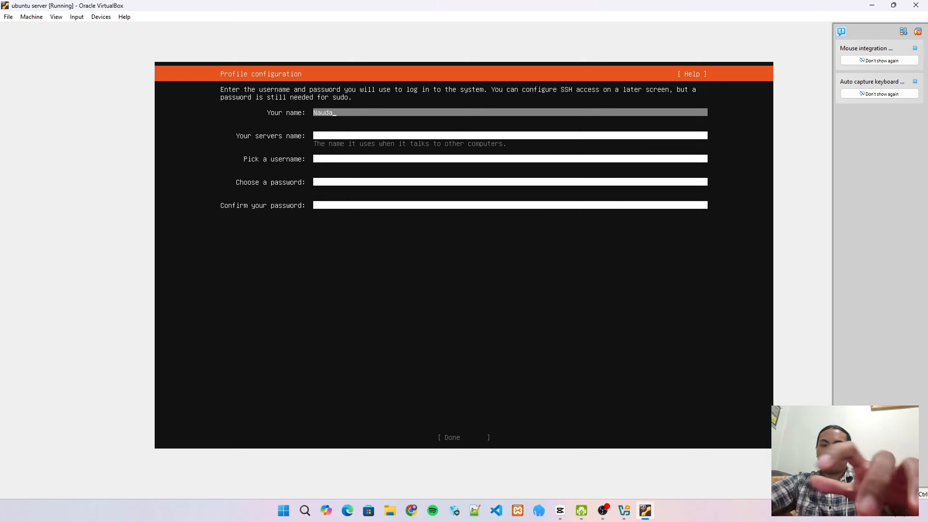
{"action": "key", "text": "BackSpace"}
{"action": "key", "text": "BackSpace"}
{"action": "type", "text": "fa"}
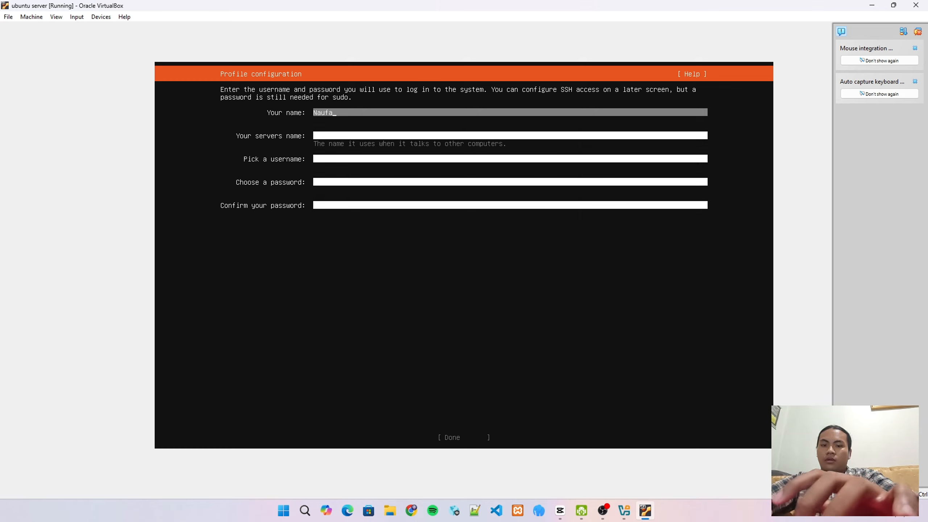
{"action": "type", "text": "l Fav"}
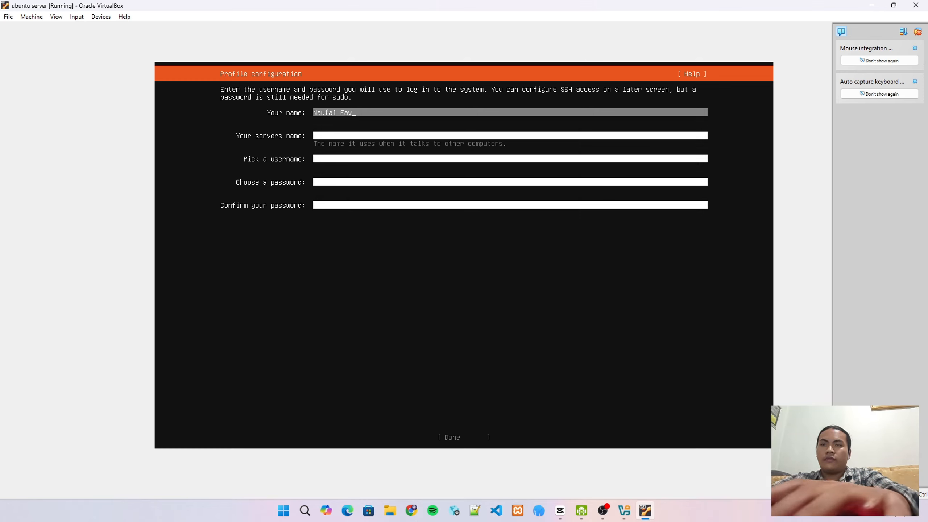
{"action": "type", "text": "ian"}
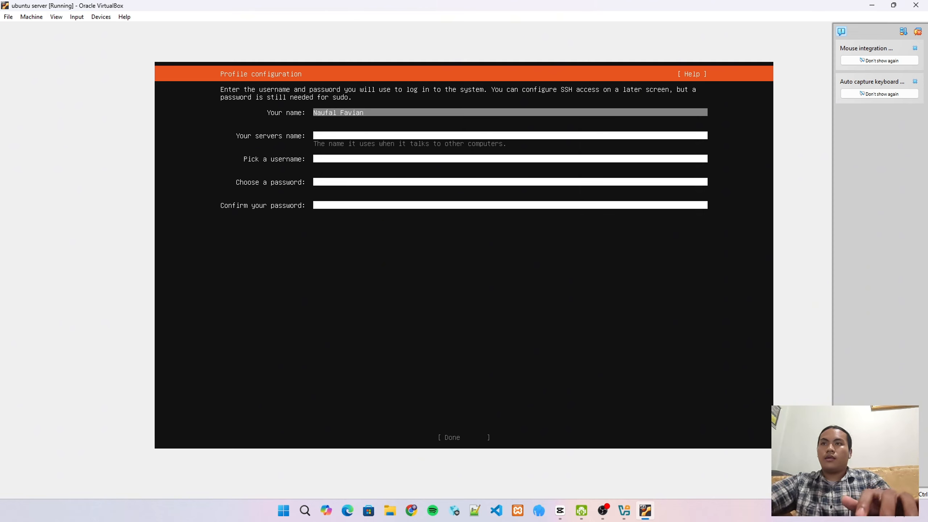
{"action": "key", "text": "Down"}
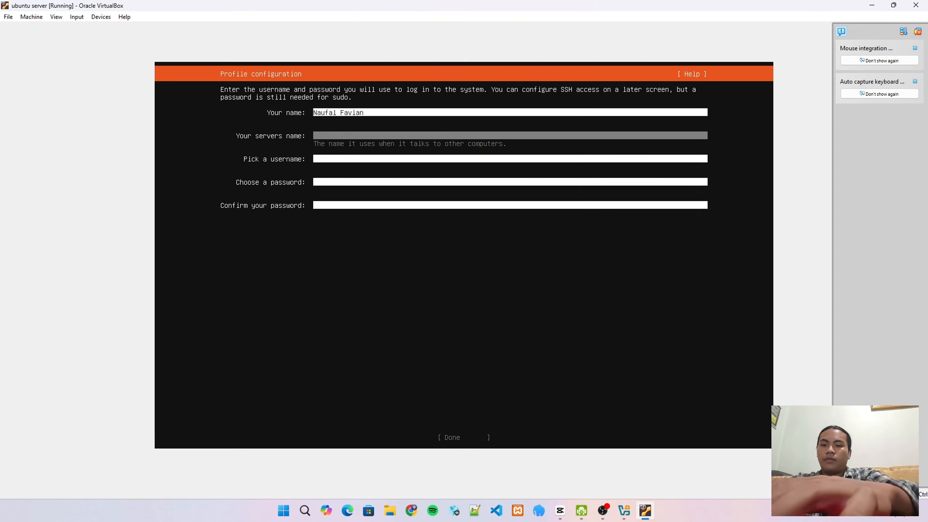
{"action": "type", "text": "ubunt"}
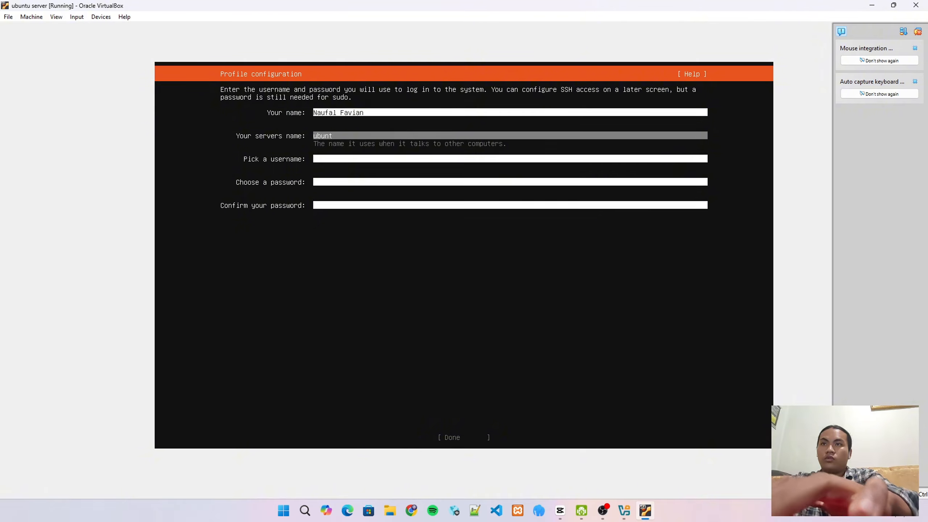
{"action": "type", "text": "use"}
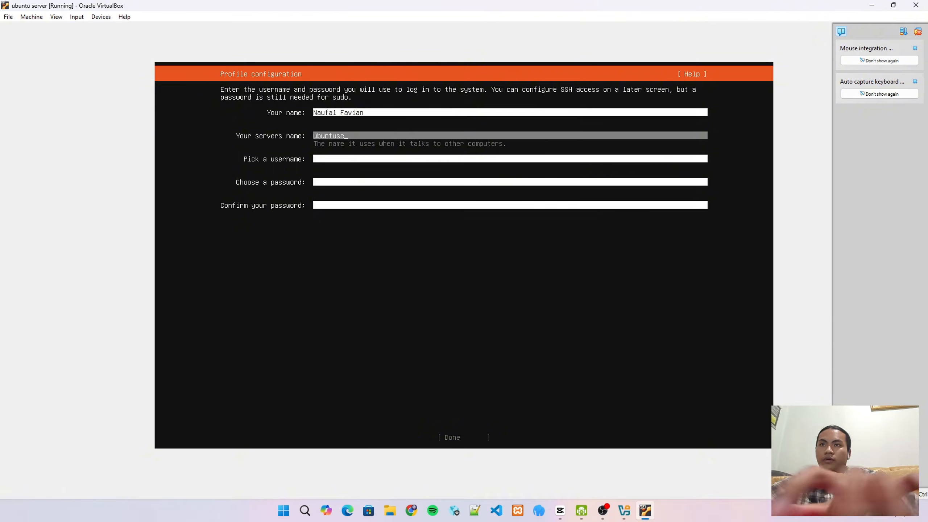
{"action": "type", "text": " s"}
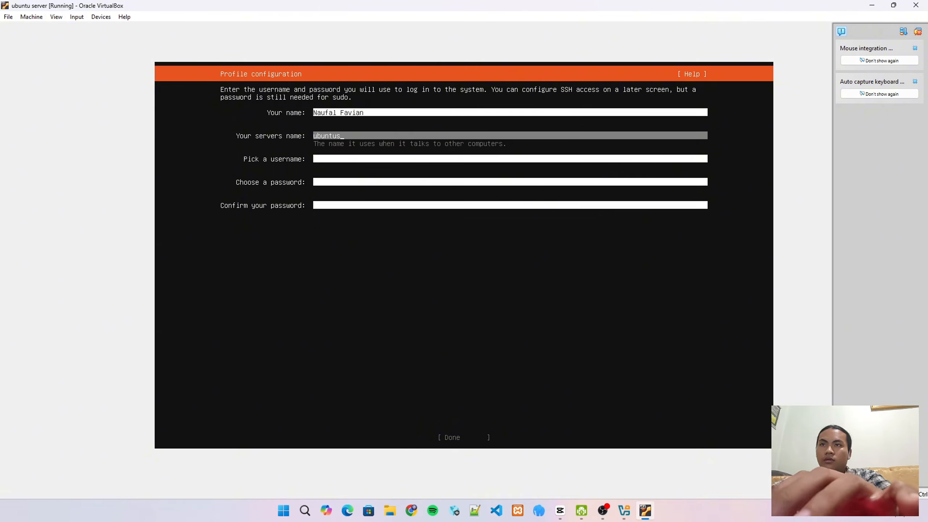
{"action": "key", "text": "BackSpace"}
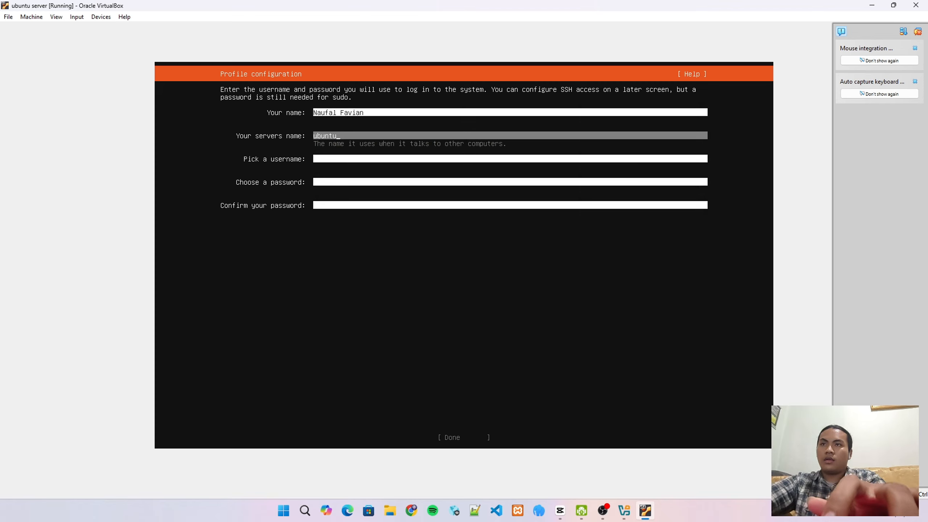
{"action": "type", "text": "server"}
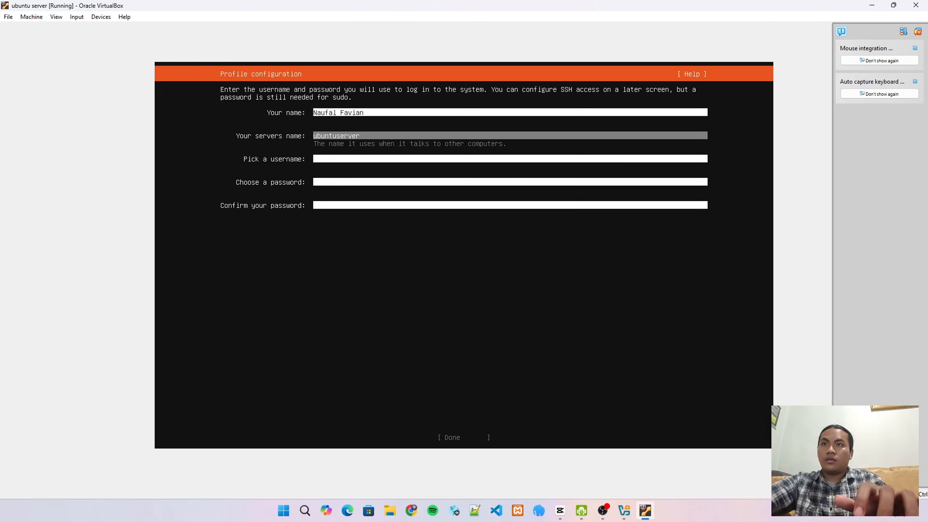
Set the username to ubuntu and enter and confirm the account password
{"action": "key", "text": "Tab"}
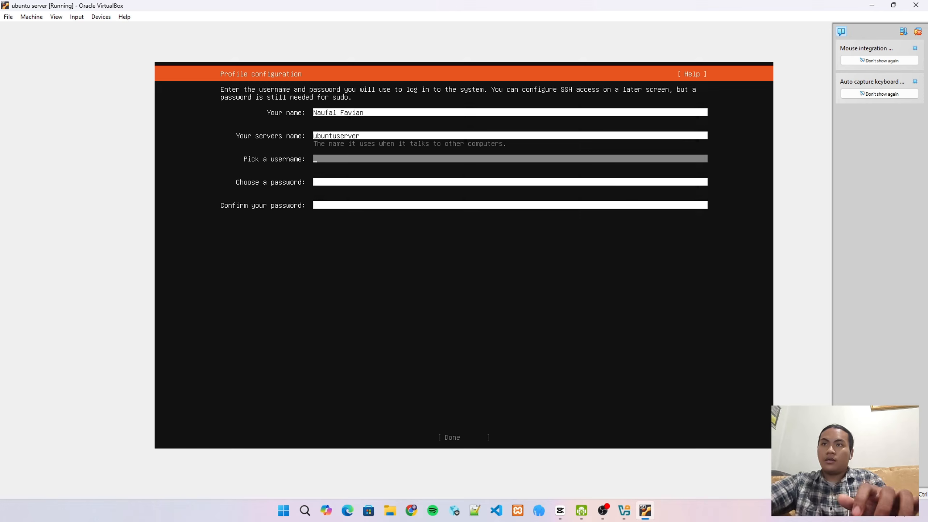
{"action": "type", "text": "ubuntu"}
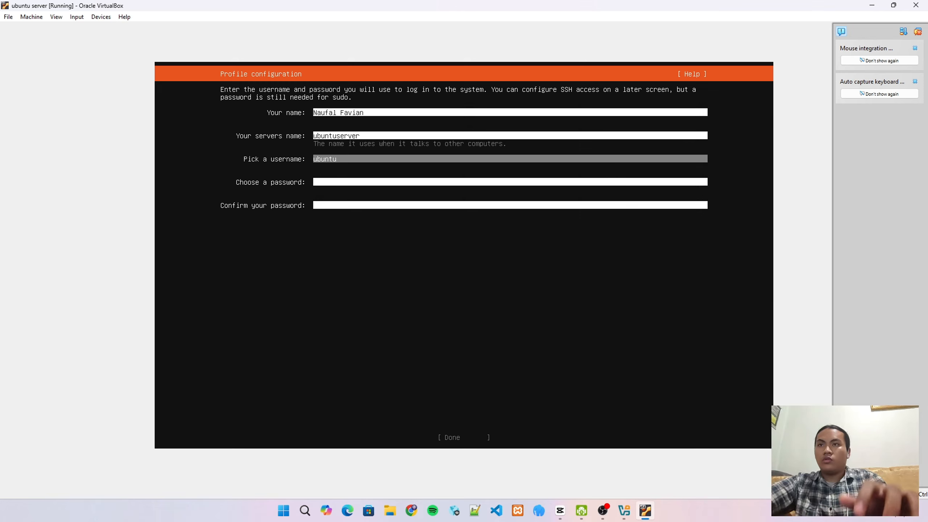
{"action": "key", "text": "Tab"}
{"action": "type", "text": "***"}
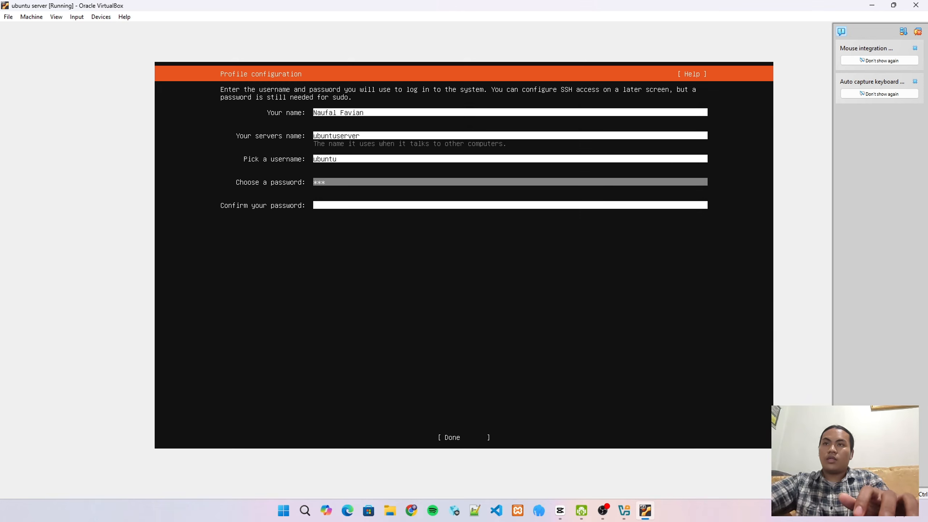
{"action": "key", "text": "Tab"}
{"action": "type", "text": "****"}
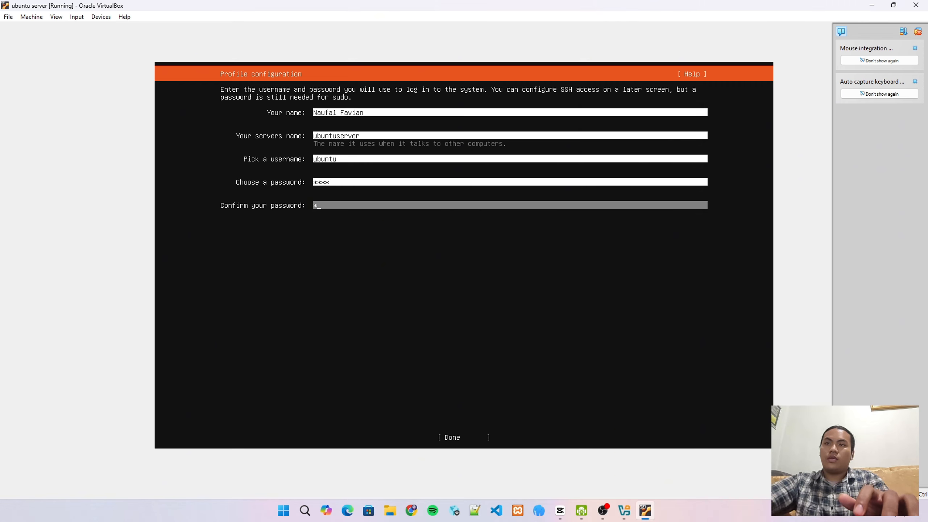
{"action": "key", "text": "Tab"}
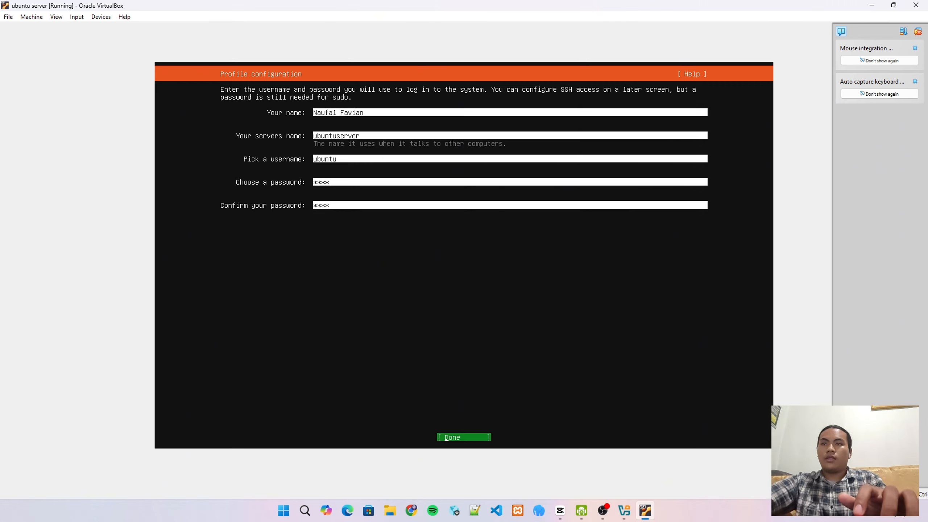
Submit the profile, skip Ubuntu Pro, and enable installing the OpenSSH server
{"action": "key", "text": "Return"}
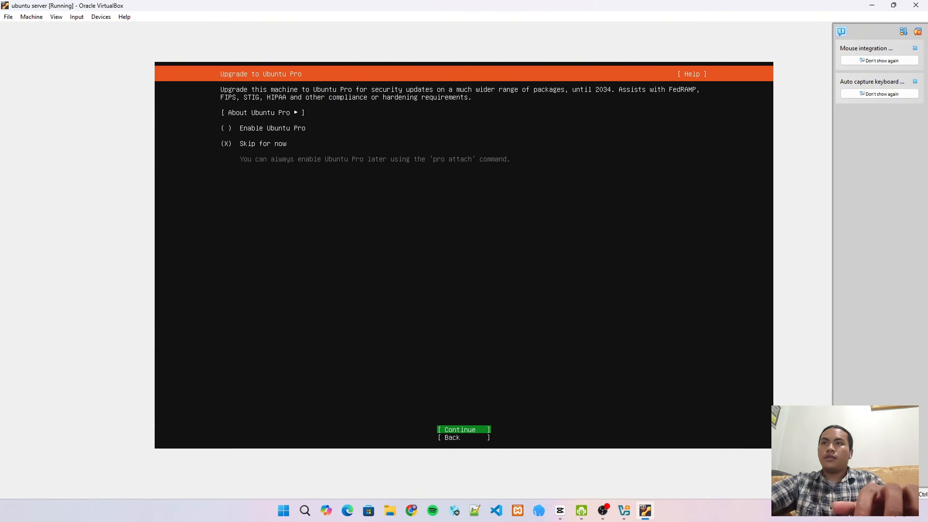
{"action": "key", "text": "Return"}
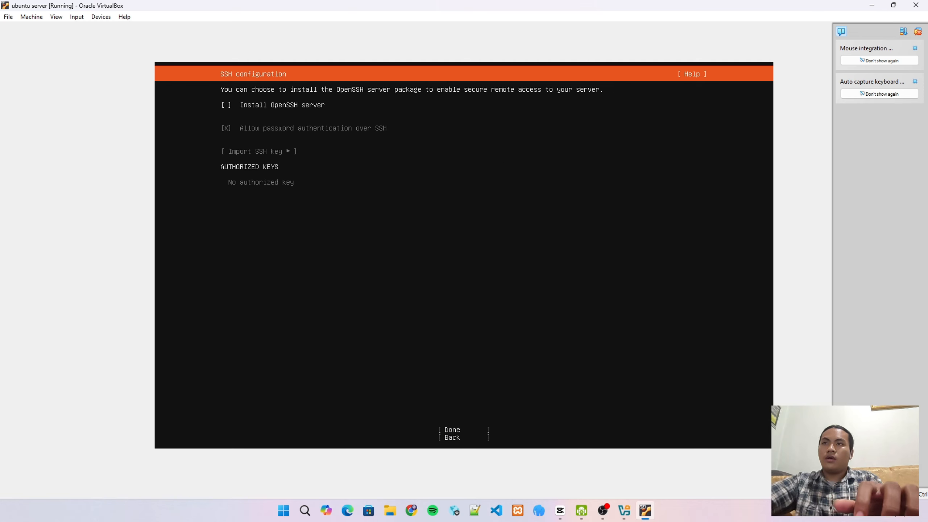
{"action": "key", "text": "Up"}
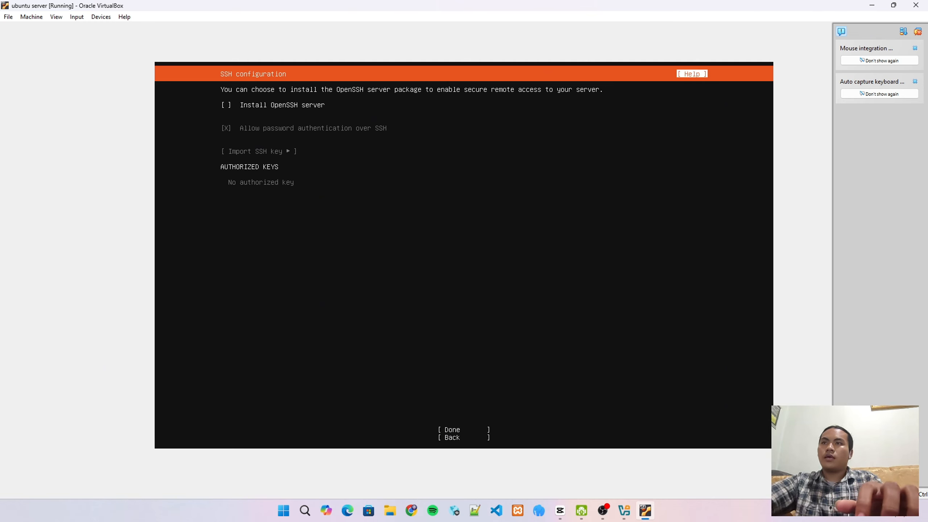
{"action": "key", "text": "Down"}
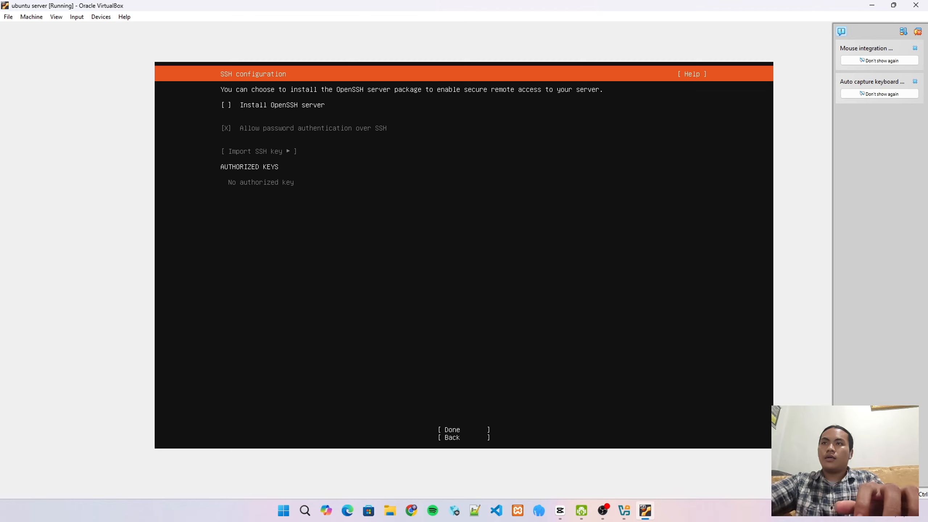
{"action": "key", "text": "space"}
{"action": "key", "text": "Down"}
{"action": "key", "text": "Down"}
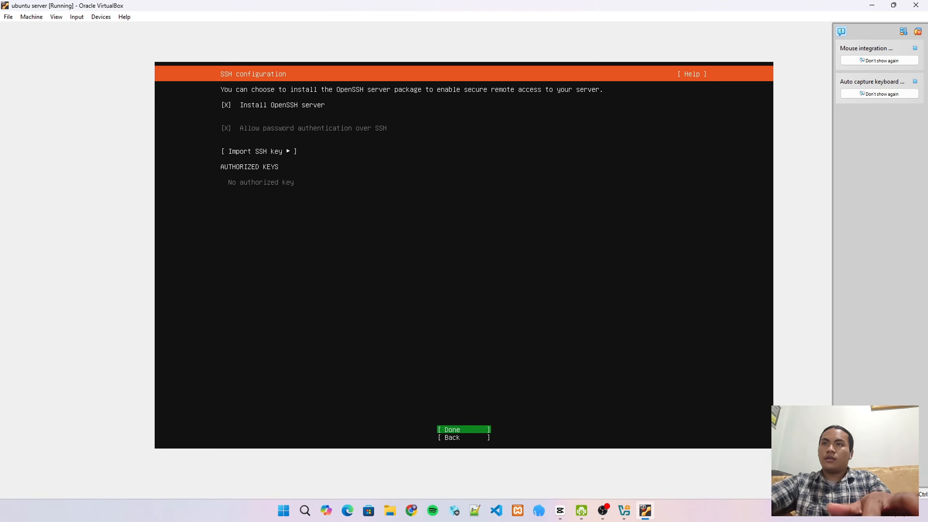
{"action": "key", "text": "Return"}
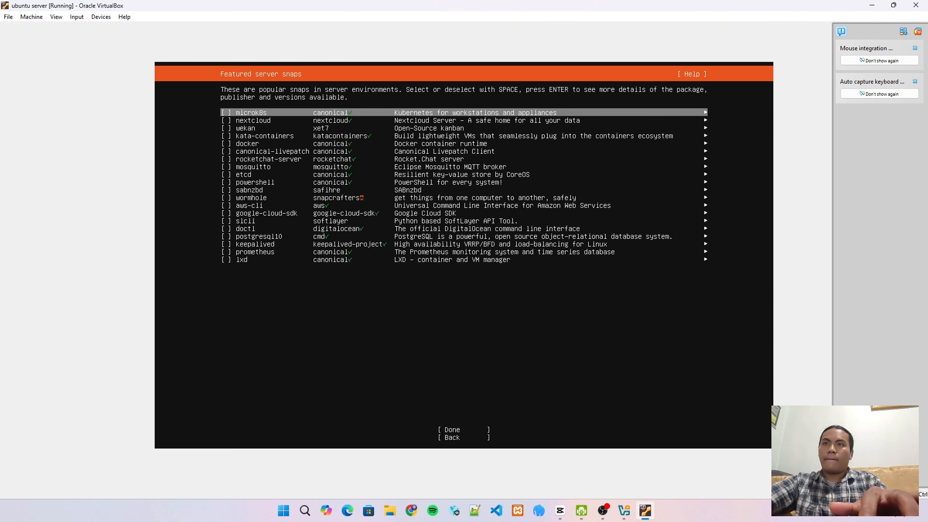
Continue past the featured snaps without selecting any
{"action": "key", "text": "Down"}
{"action": "key", "text": "Down"}
{"action": "key", "text": "Down"}
{"action": "key", "text": "Down"}
{"action": "key", "text": "Down"}
{"action": "key", "text": "Down"}
{"action": "key", "text": "Down"}
{"action": "key", "text": "Down"}
{"action": "key", "text": "Down"}
{"action": "key", "text": "Down"}
{"action": "key", "text": "Down"}
{"action": "key", "text": "Down"}
{"action": "key", "text": "Down"}
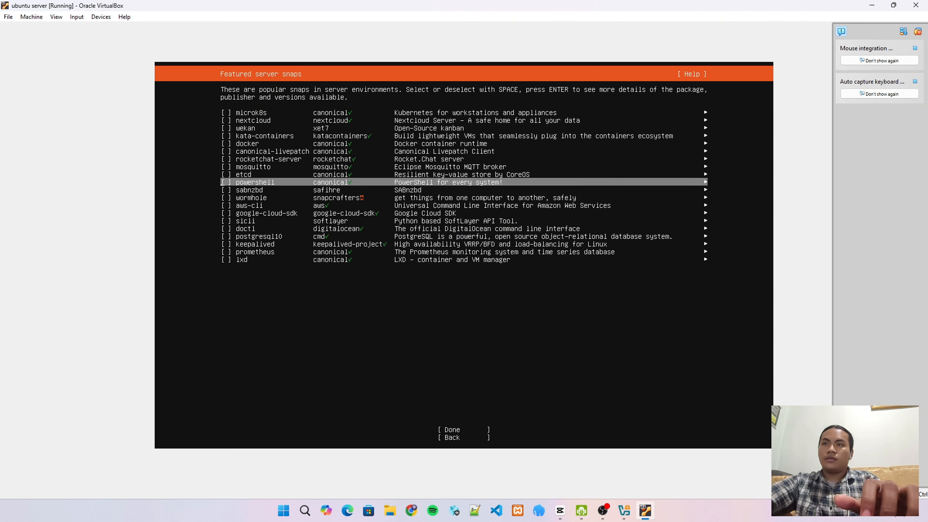
{"action": "key", "text": "Down"}
{"action": "key", "text": "Down"}
{"action": "key", "text": "Down"}
{"action": "key", "text": "Down"}
{"action": "key", "text": "Down"}
{"action": "key", "text": "Down"}
{"action": "key", "text": "Down"}
{"action": "key", "text": "Down"}
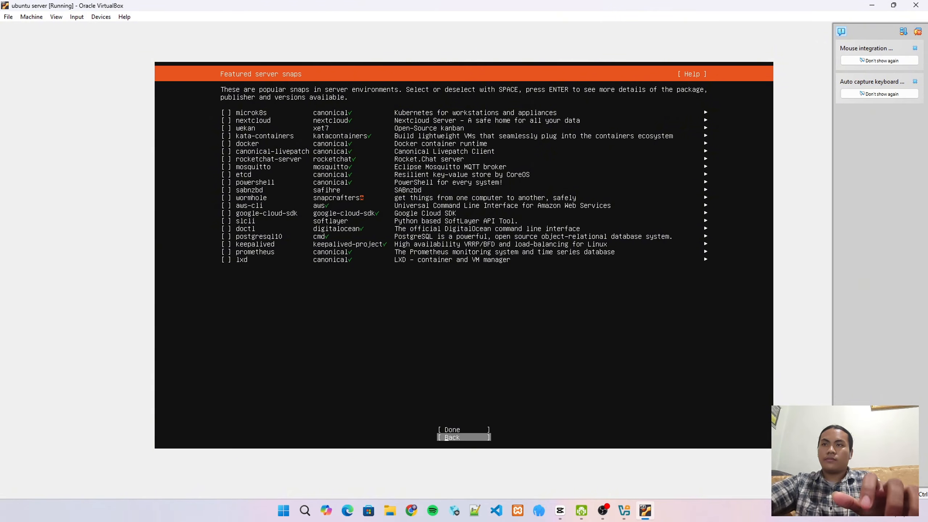
{"action": "key", "text": "Up"}
{"action": "key", "text": "Return"}
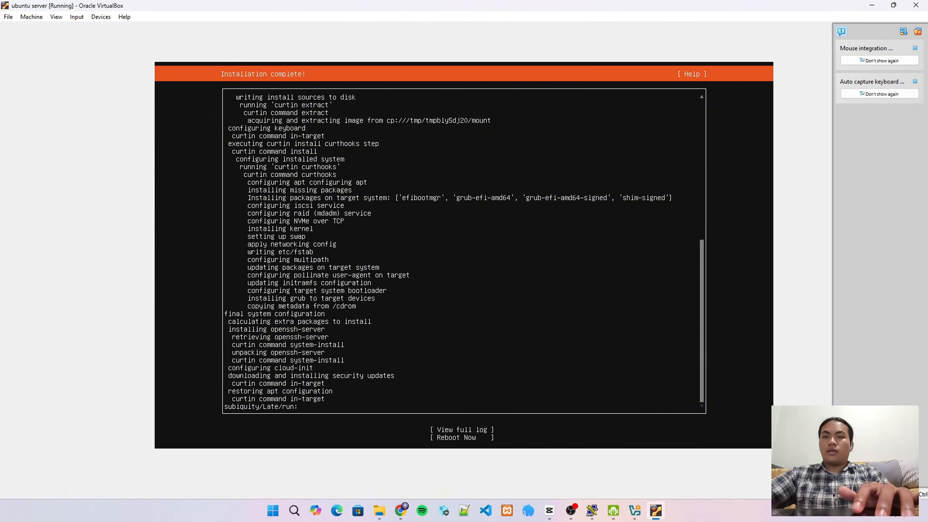
Choose Reboot Now on the Installation complete screen to restart the new server
{"action": "key", "text": "Tab"}
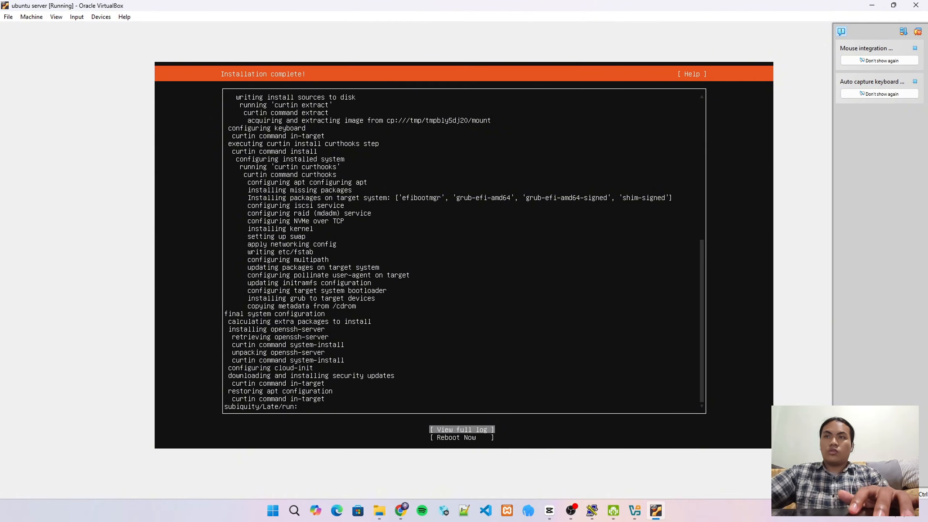
{"action": "key", "text": "Tab"}
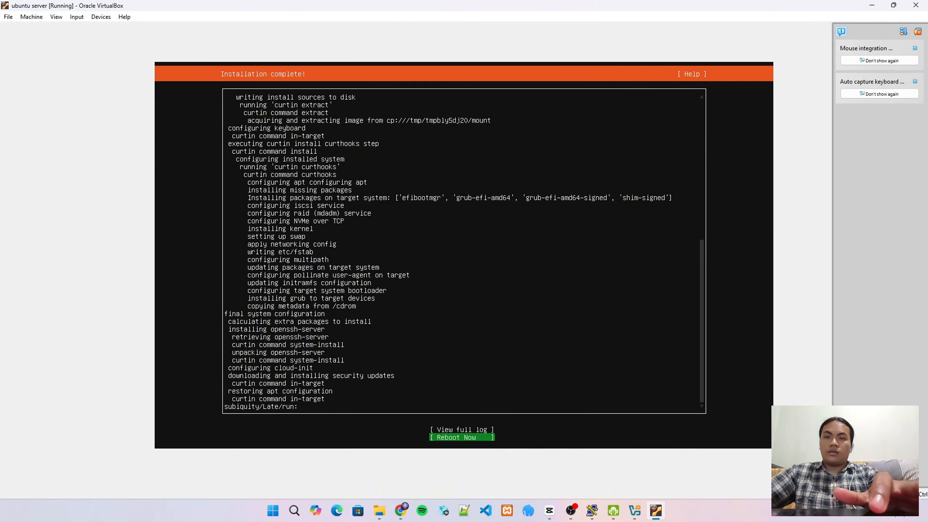
{"action": "key", "text": "Return"}
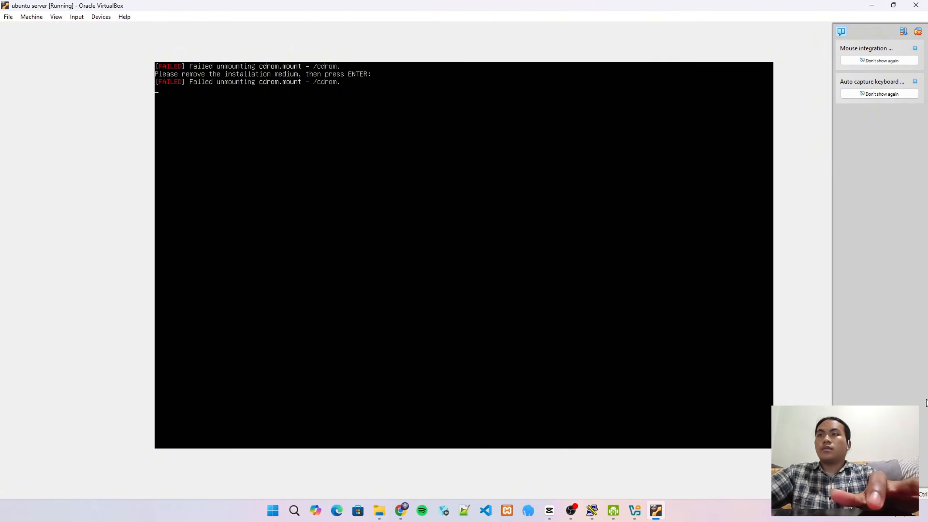
Continue past the remove-medium prompt, log in as ubuntu, and run ip a to list addresses
{"action": "key", "text": "Return"}
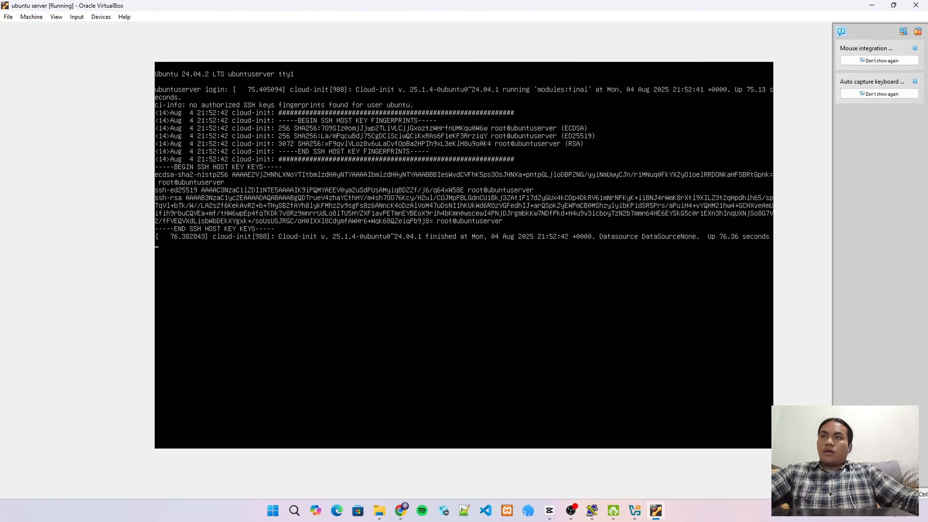
{"action": "key", "text": "Return"}
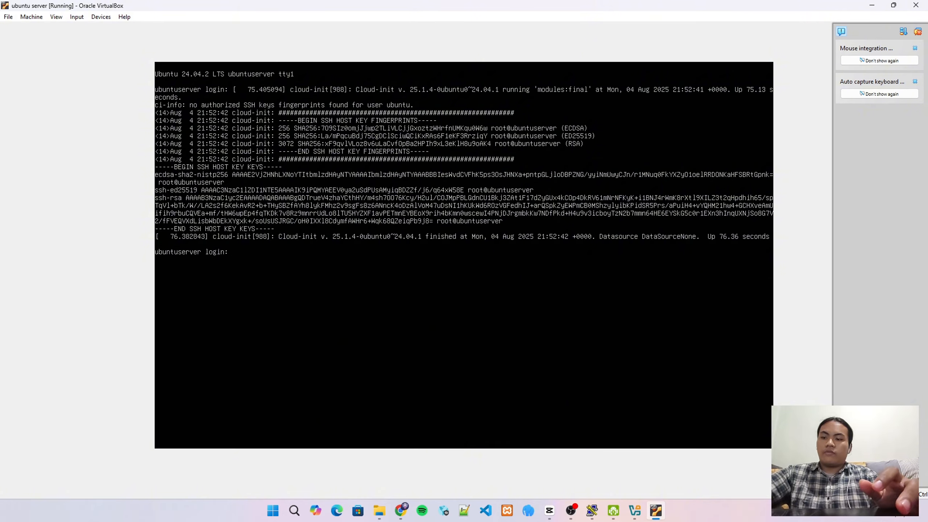
{"action": "type", "text": "ubuntu"}
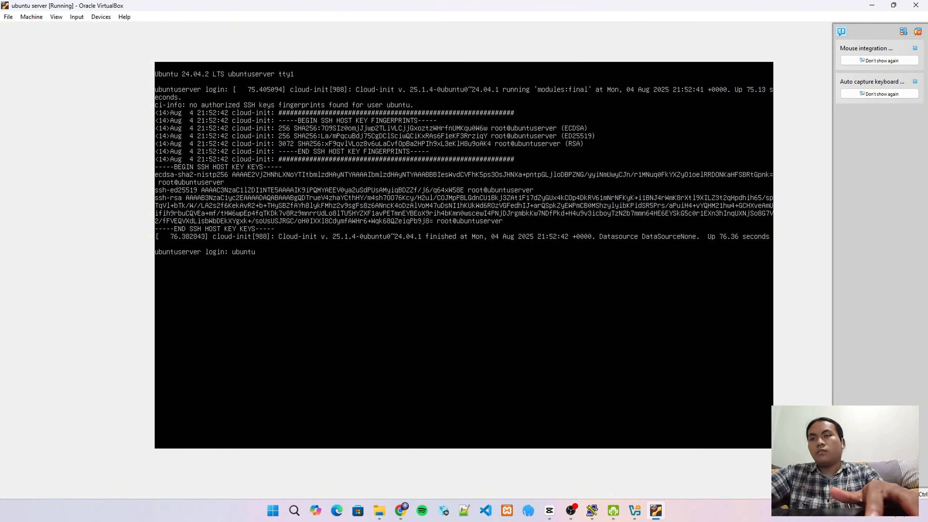
{"action": "key", "text": "Return"}
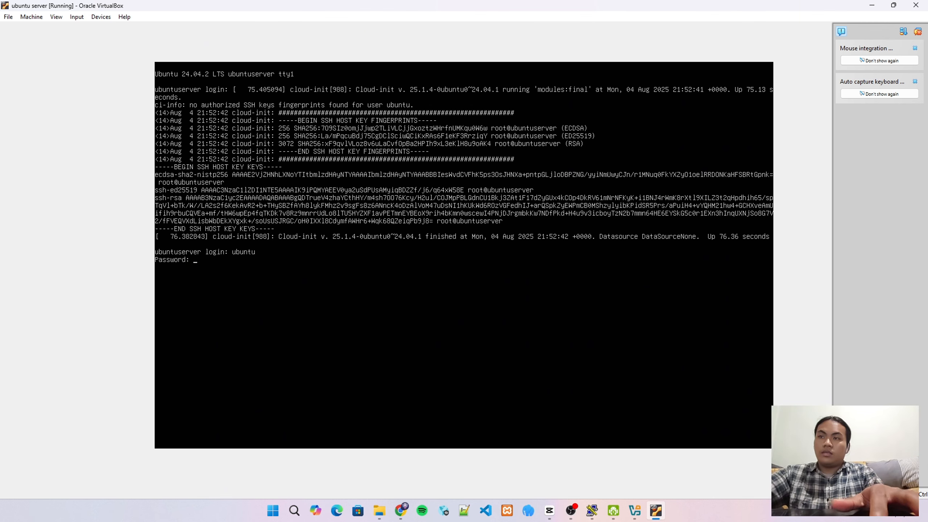
{"action": "key", "text": "Return"}
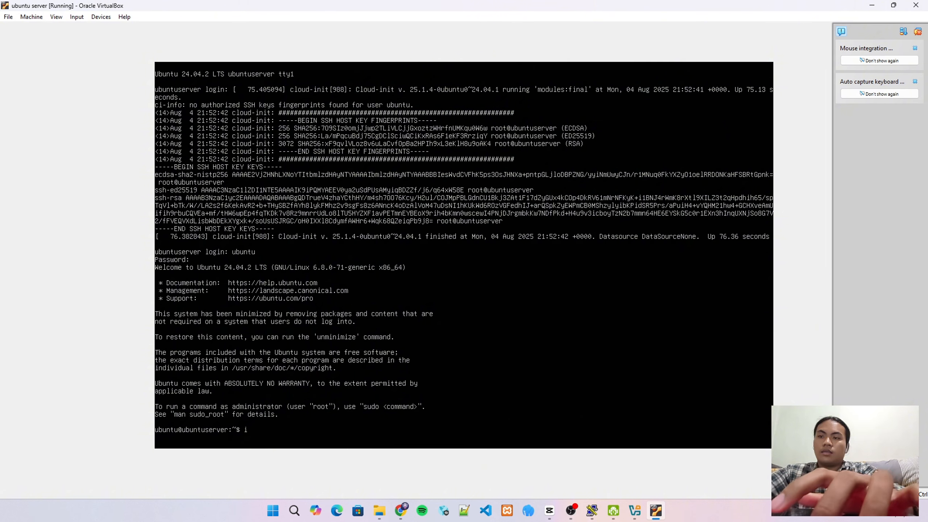
{"action": "type", "text": "a"}
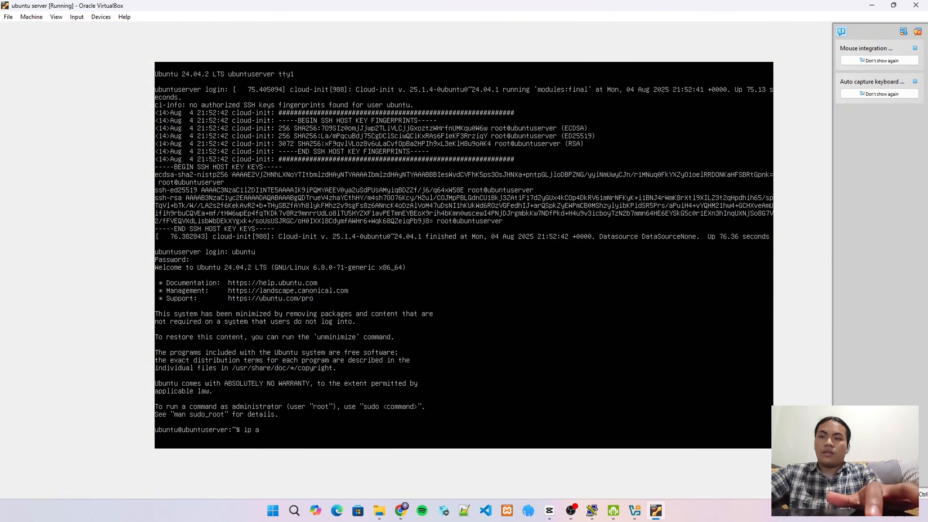
{"action": "key", "text": "Return"}
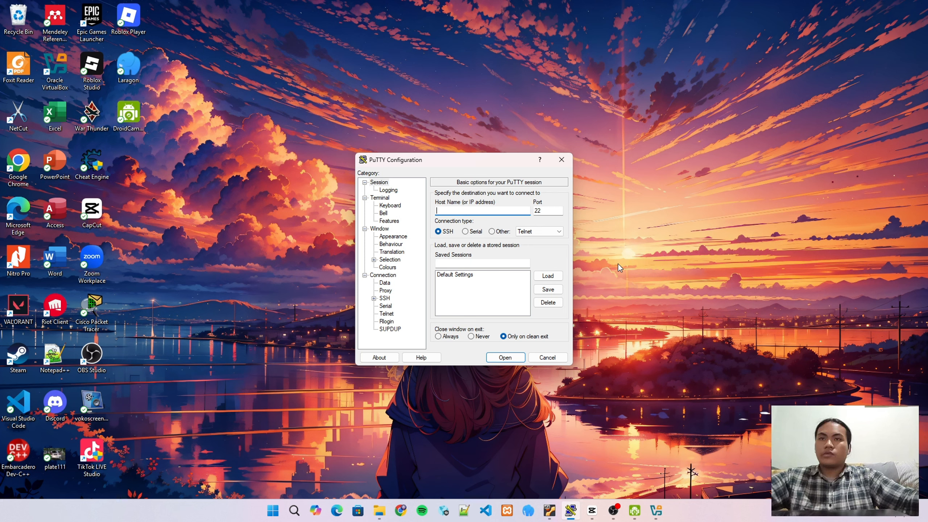
Open an SSH connection to 192.168.56.108 and accept the server's host key
{"action": "type", "text": "19"}
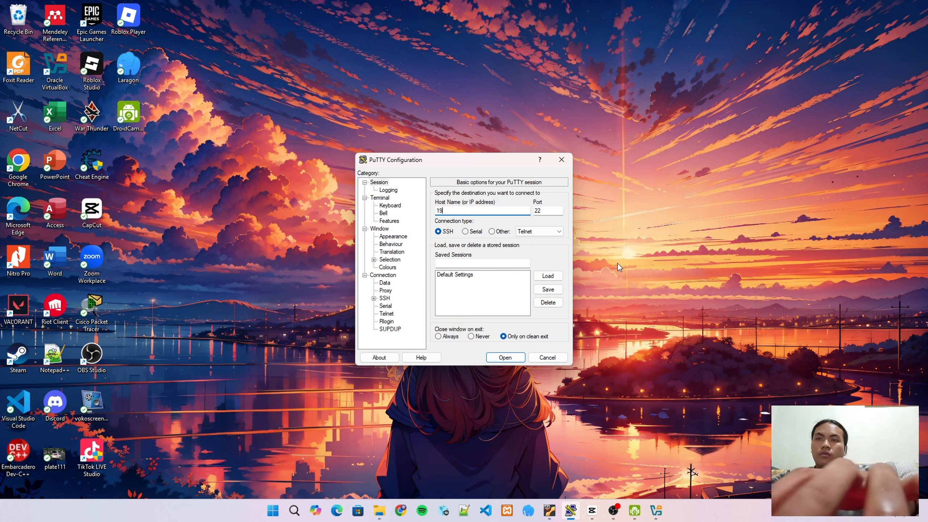
{"action": "type", "text": "2.16"}
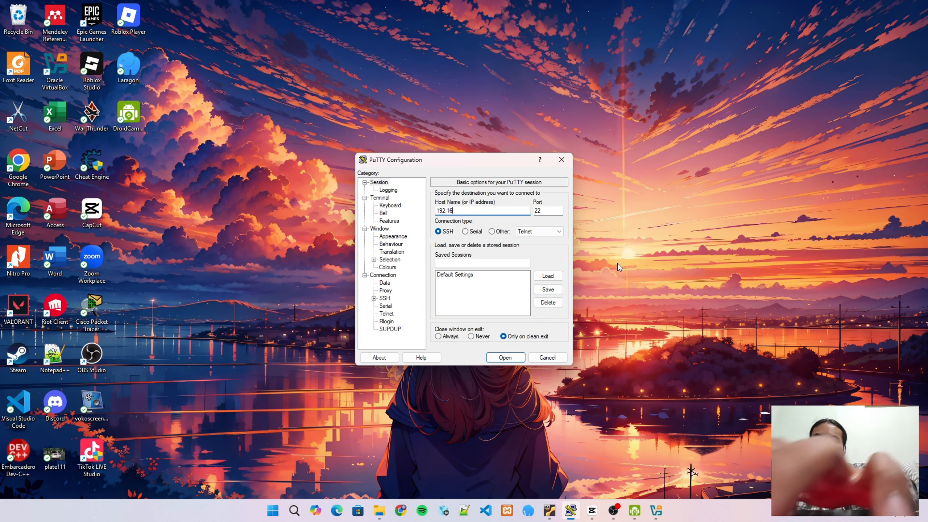
{"action": "type", "text": "8.56"}
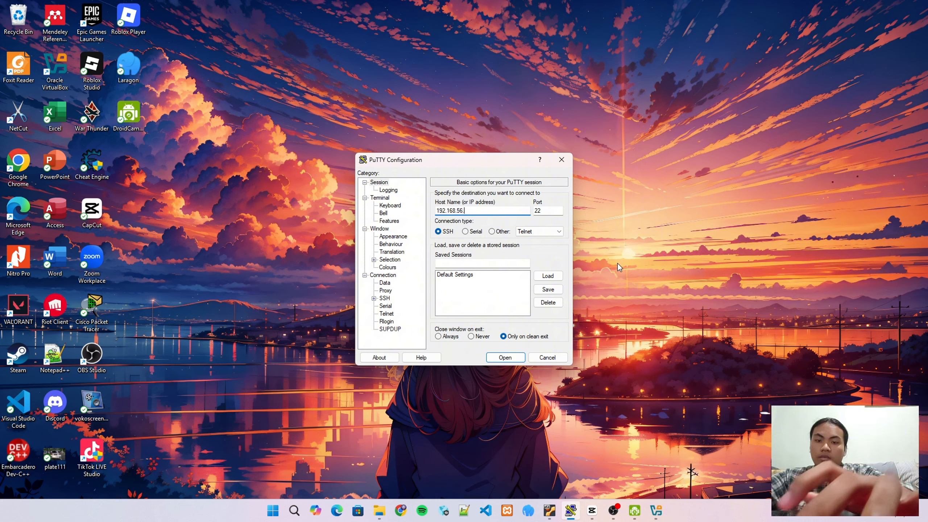
{"action": "type", "text": ".108"}
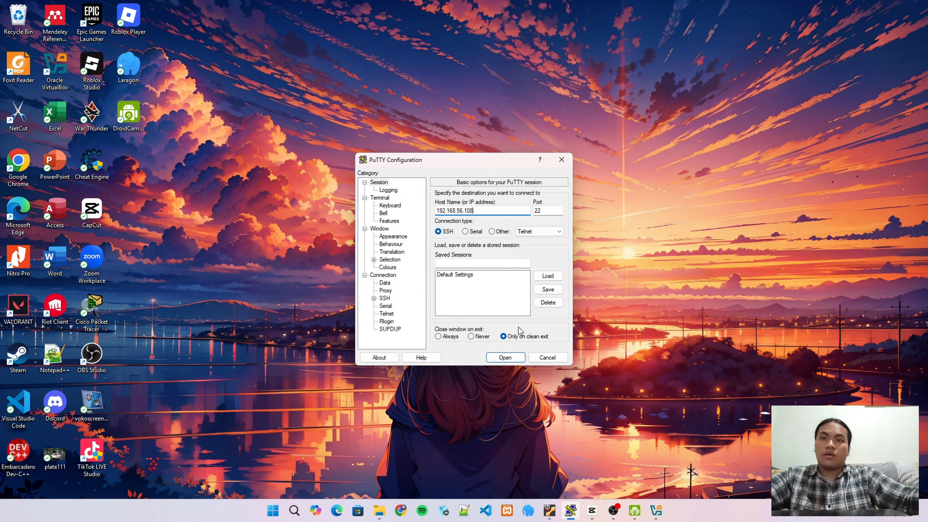
{"action": "left_click", "coordinate": [506, 357]}
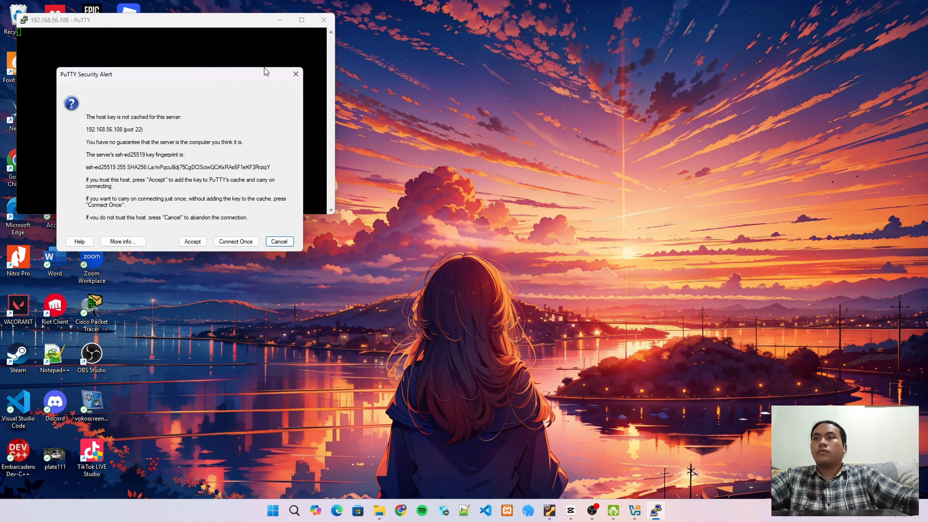
{"action": "left_click", "coordinate": [196, 242]}
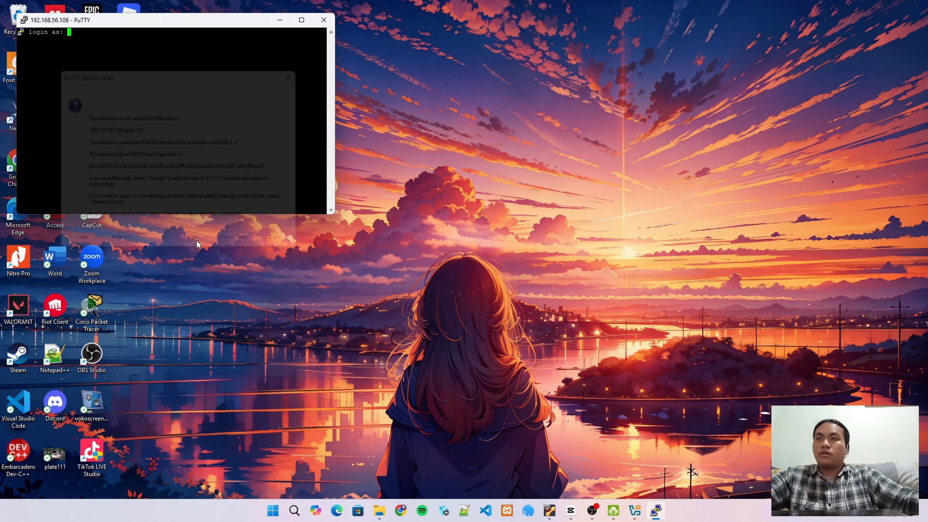
{"action": "left_click_drag", "start_coordinate": [216, 32], "coordinate": [504, 84]}
Log in as ubuntu with the password and maximize the terminal window
{"action": "type", "text": "ubuntu"}
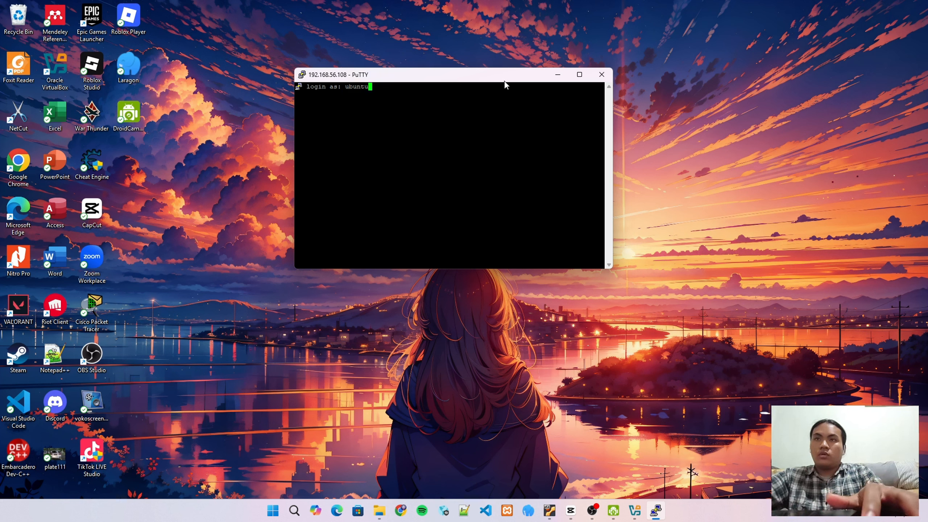
{"action": "key", "text": "Return"}
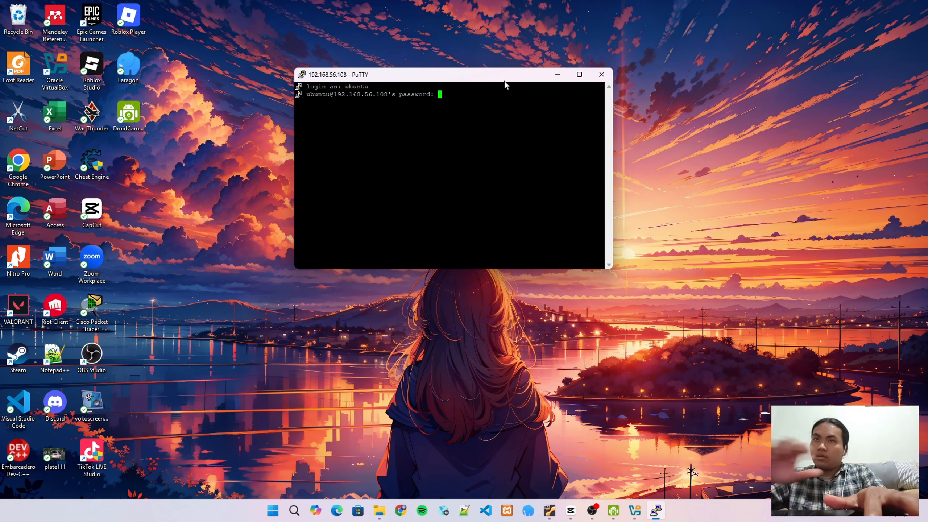
{"action": "key", "text": "Return"}
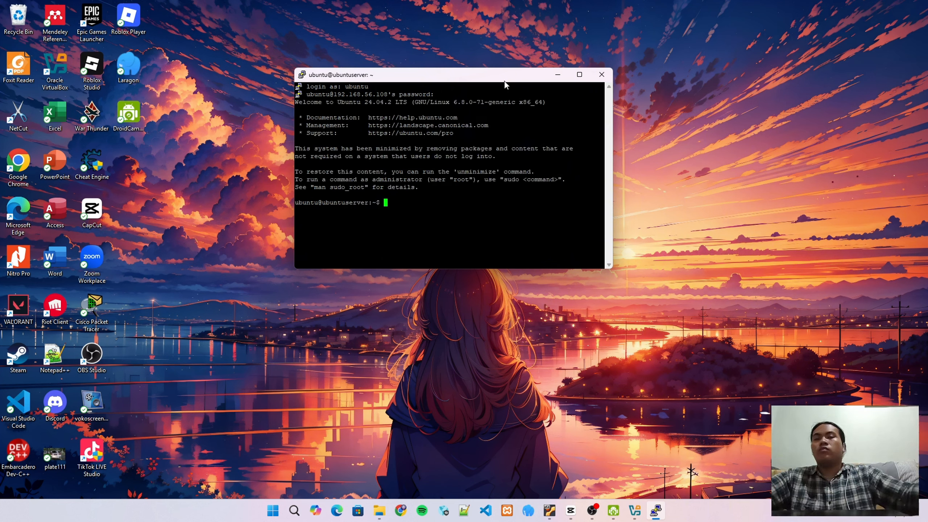
{"action": "left_click", "coordinate": [578, 75]}
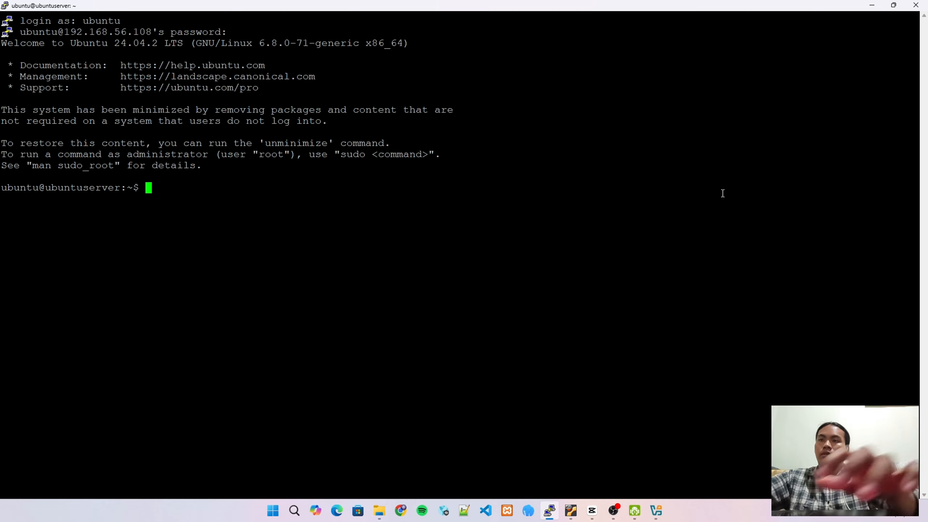
Run 'sudo apt update' and enter the sudo password to refresh the package lists
{"action": "type", "text": "sud"}
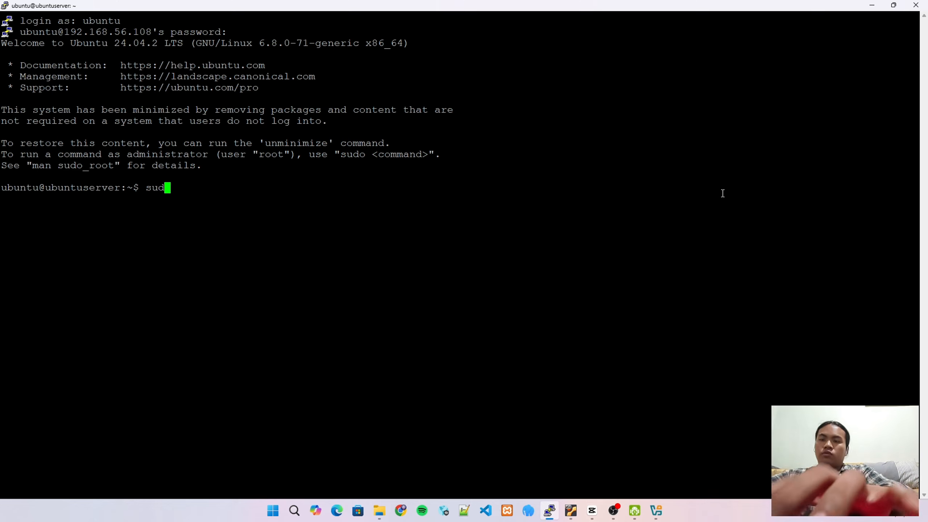
{"action": "type", "text": "o apt"}
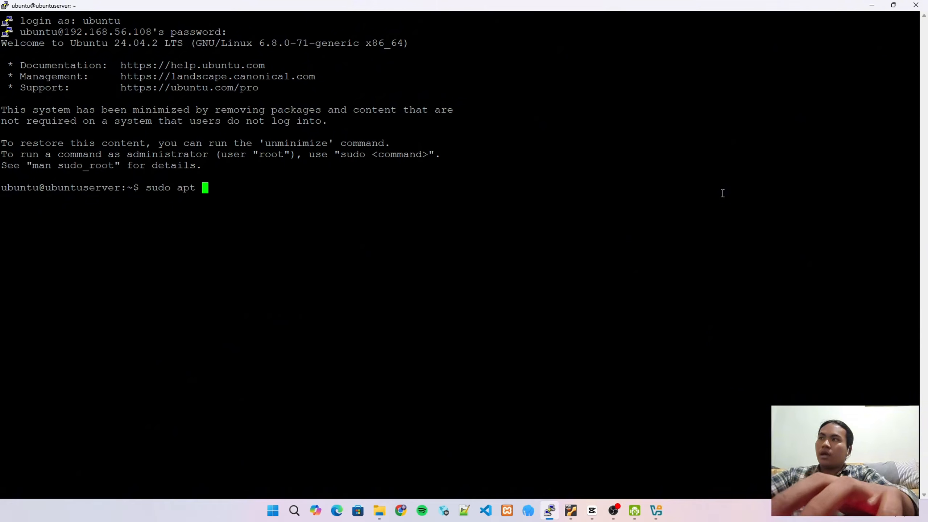
{"action": "type", "text": " uupdat"}
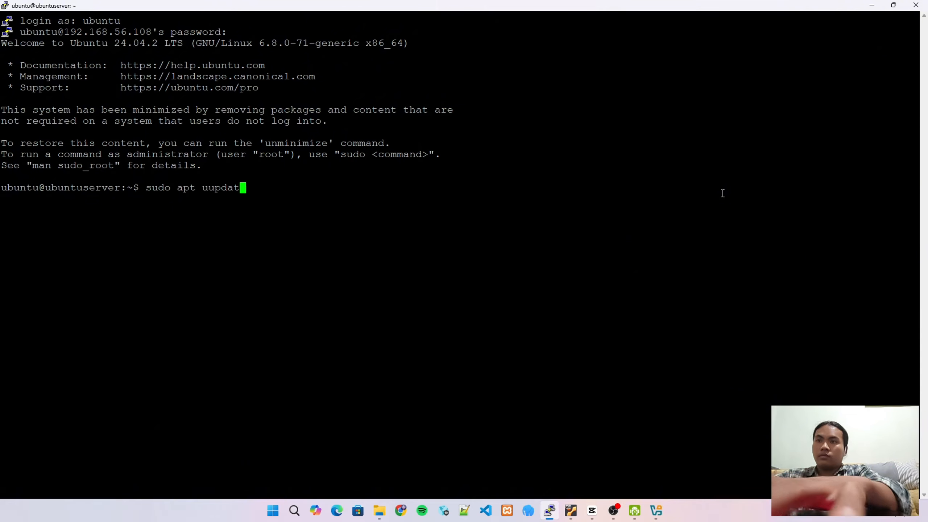
{"action": "key", "text": "BackSpace"}
{"action": "key", "text": "BackSpace"}
{"action": "key", "text": "BackSpace"}
{"action": "key", "text": "BackSpace"}
{"action": "key", "text": "BackSpace"}
{"action": "type", "text": "pdate"}
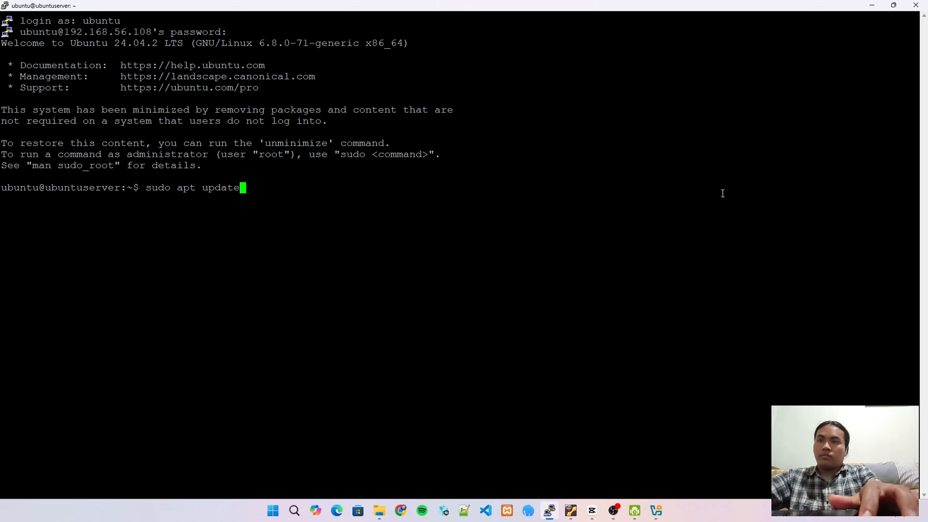
{"action": "key", "text": "Return"}
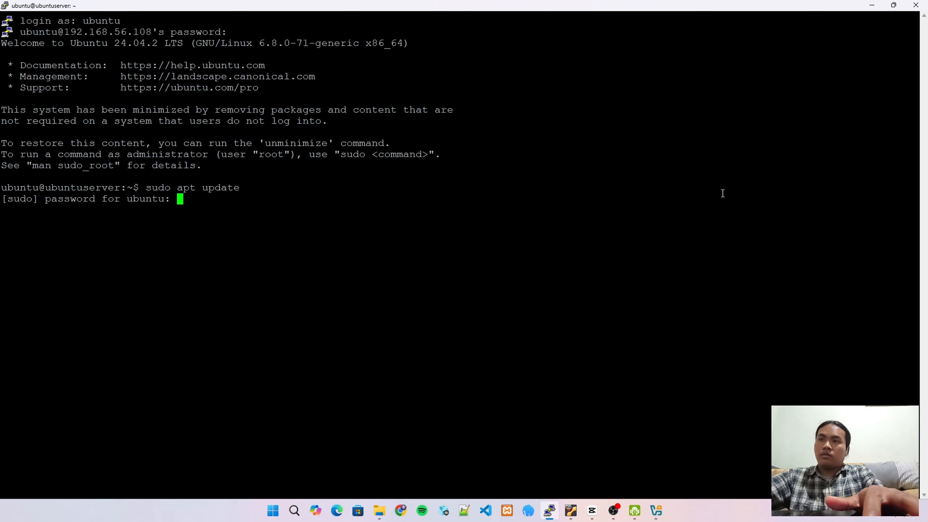
{"action": "key", "text": "Return"}
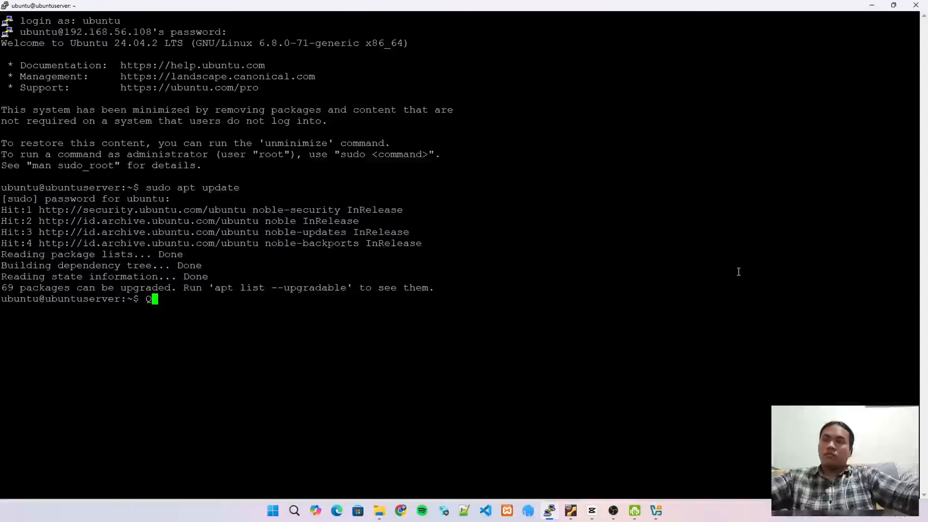
Run 'sudo apt upgrade' and confirm with y to install the 62 package upgrades
{"action": "type", "text": "Q"}
{"action": "key", "text": "BackSpace"}
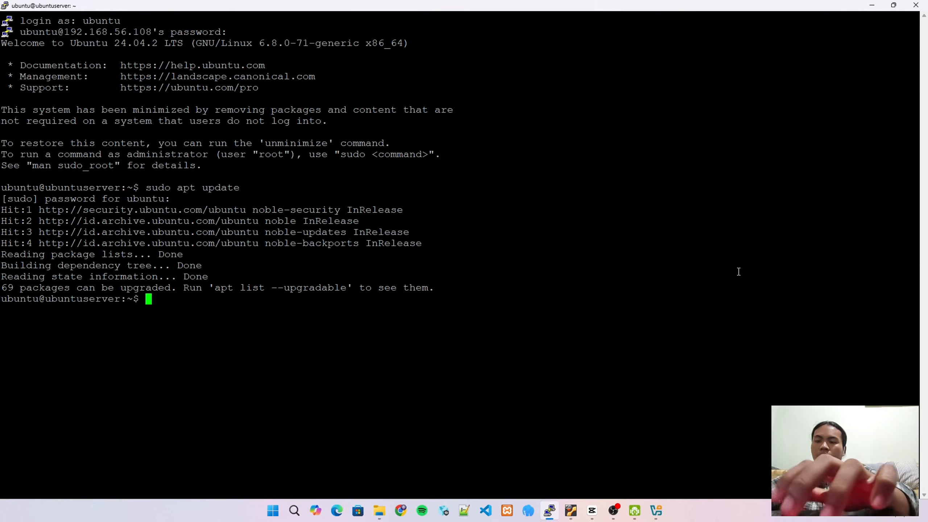
{"action": "type", "text": "sudo a"}
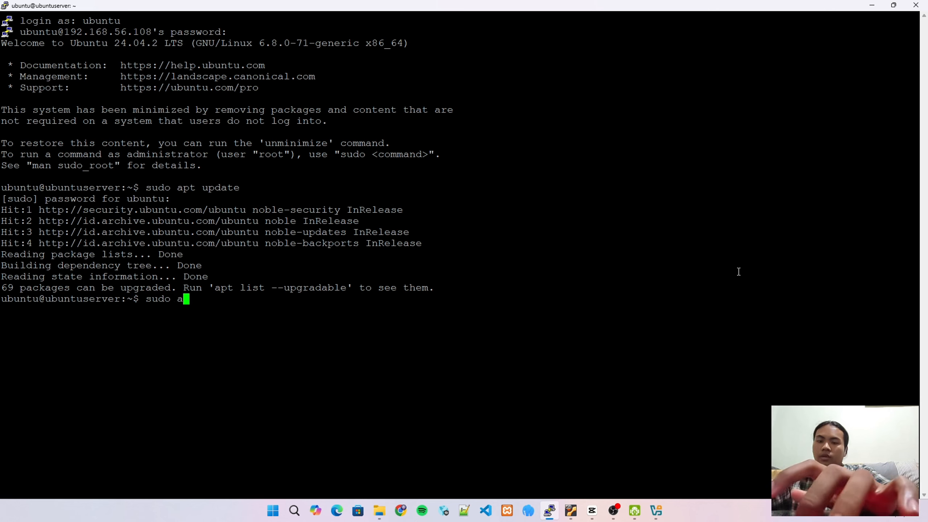
{"action": "type", "text": "pt upgrade"}
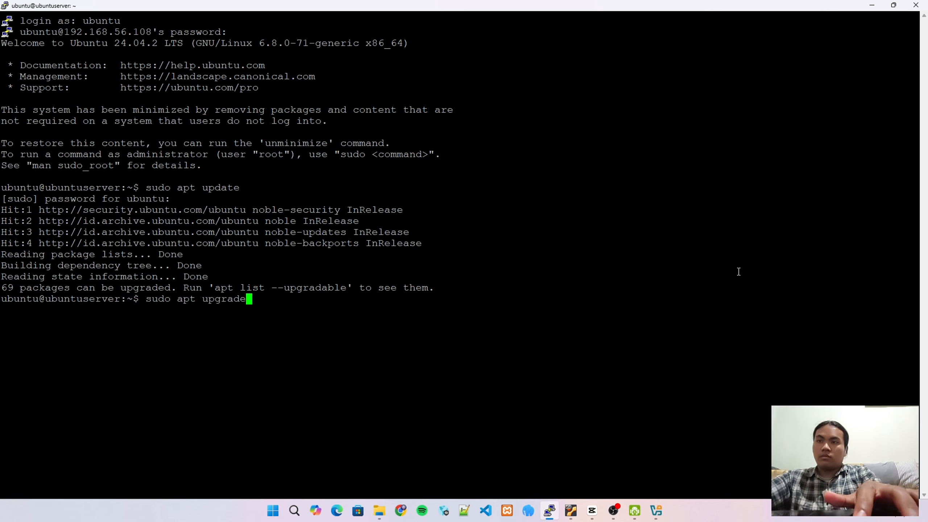
{"action": "key", "text": "Return"}
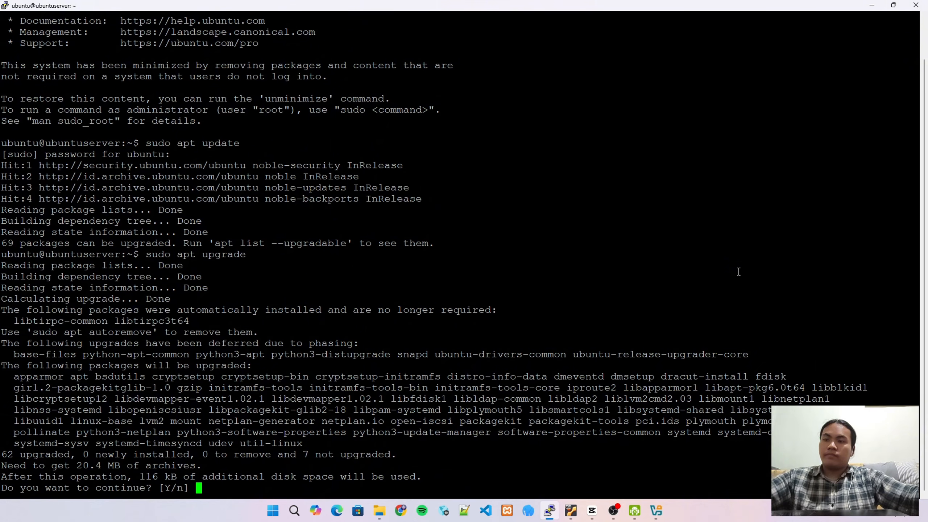
{"action": "type", "text": "y"}
{"action": "key", "text": "Return"}
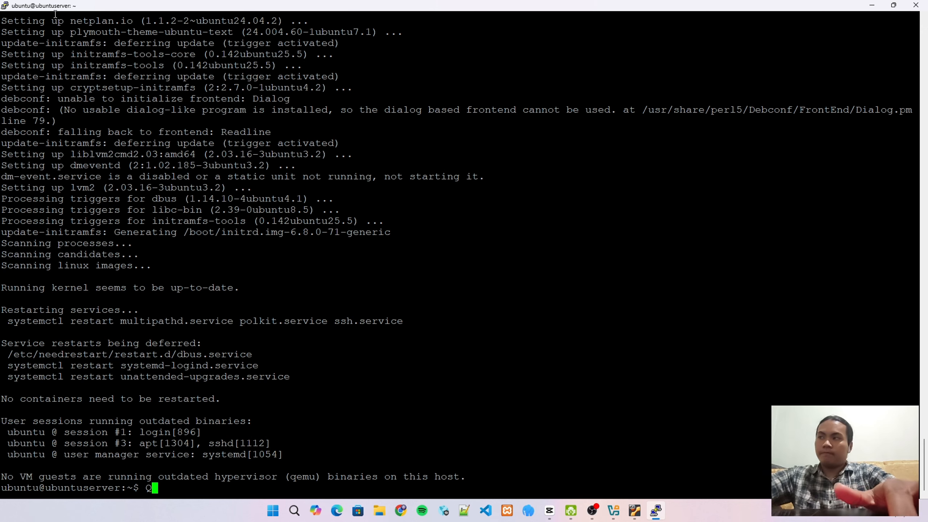
Run 'sudo apt install apache2' and confirm with y to install Apache2
{"action": "key", "text": "BackSpace"}
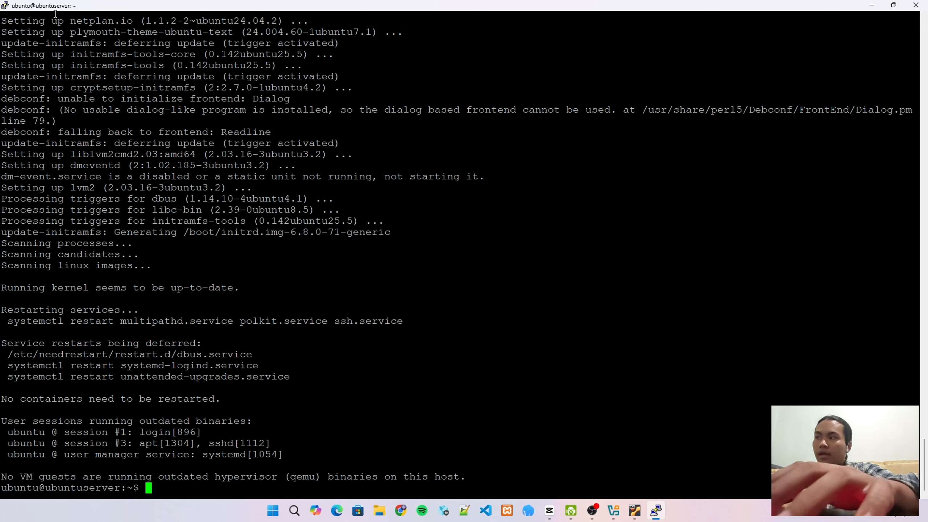
{"action": "type", "text": "sudo ap"}
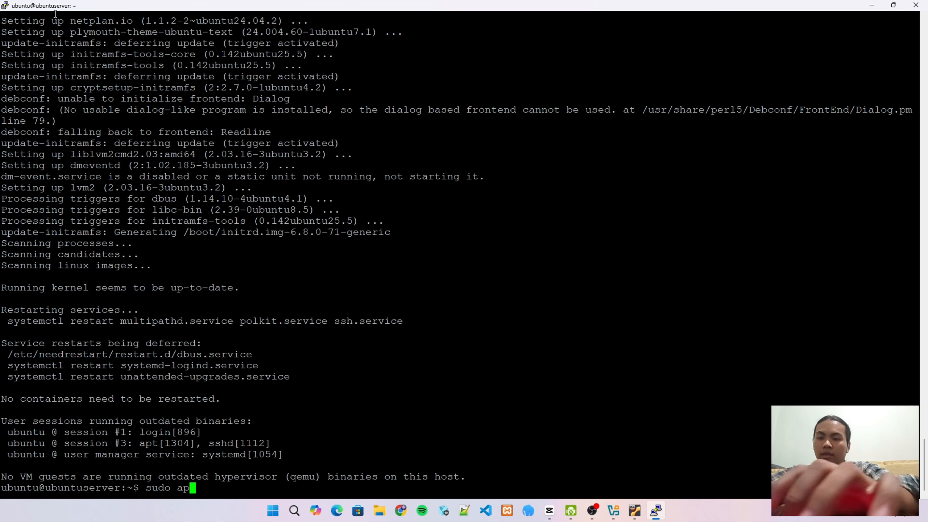
{"action": "type", "text": "t instal"}
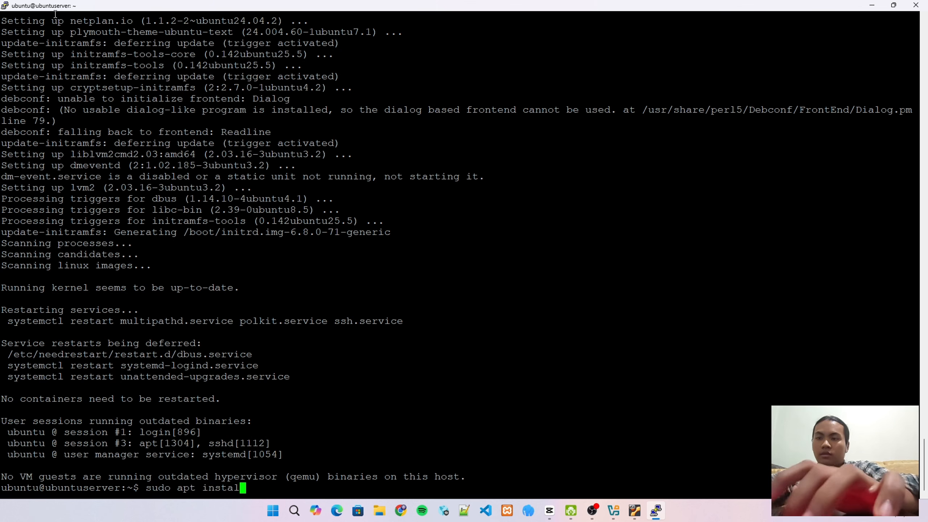
{"action": "type", "text": "l apache"}
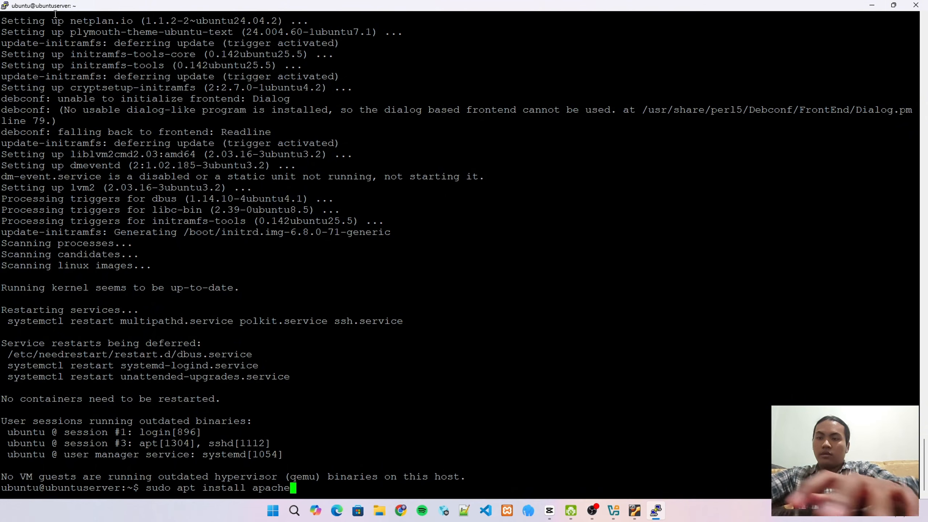
{"action": "type", "text": "2"}
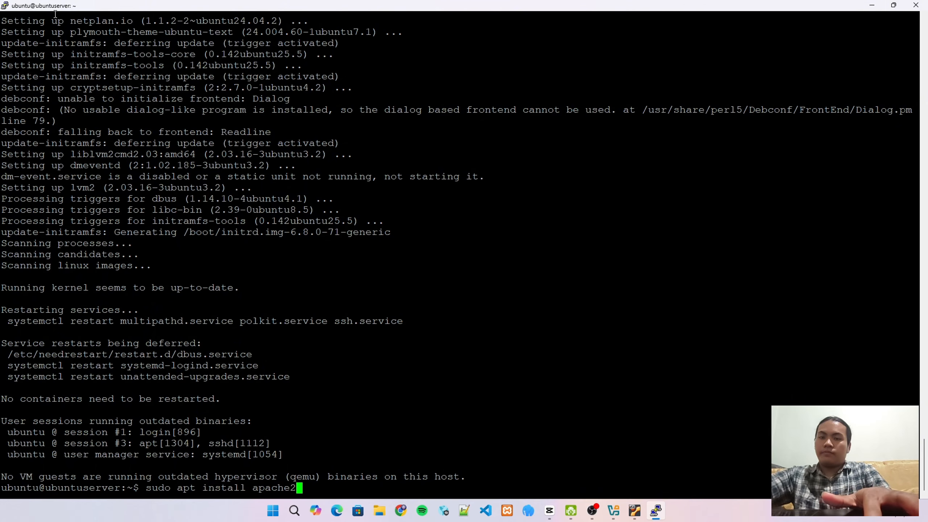
{"action": "key", "text": "Return"}
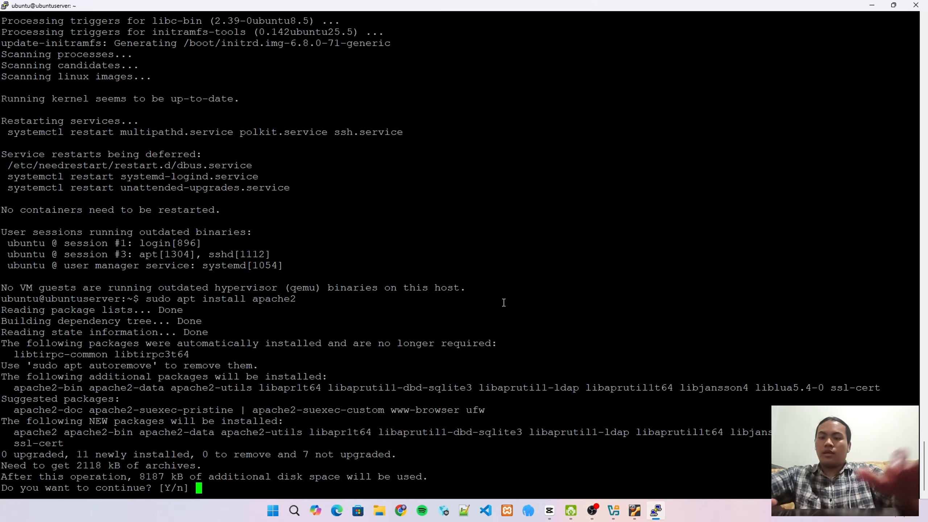
{"action": "type", "text": "y"}
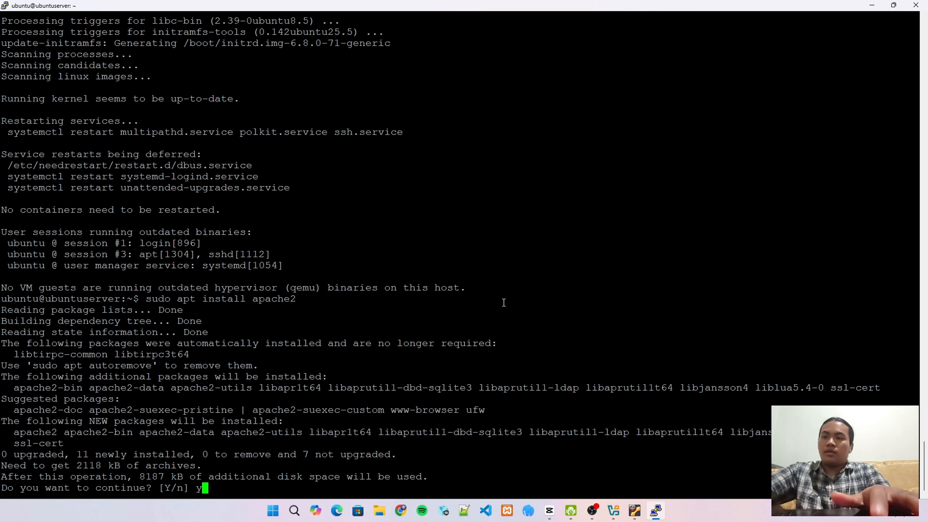
{"action": "key", "text": "Return"}
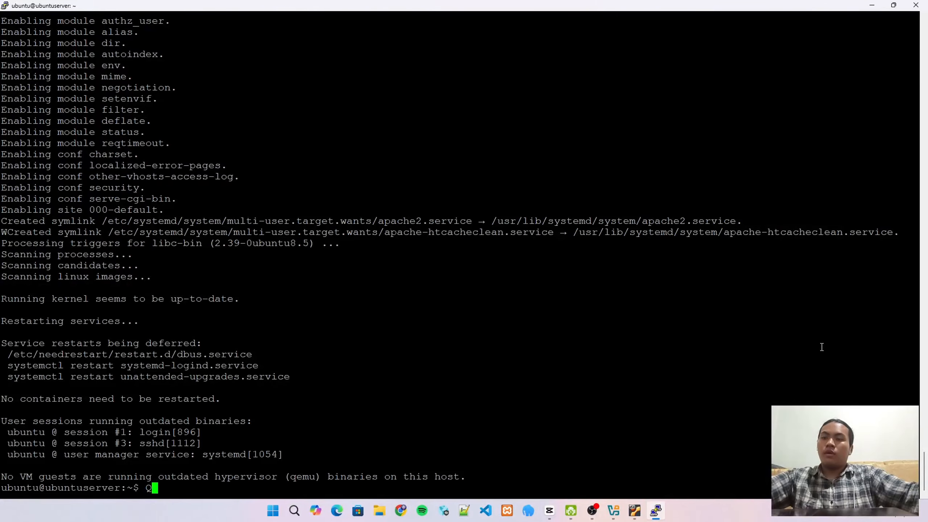
{"action": "key", "text": "BackSpace"}
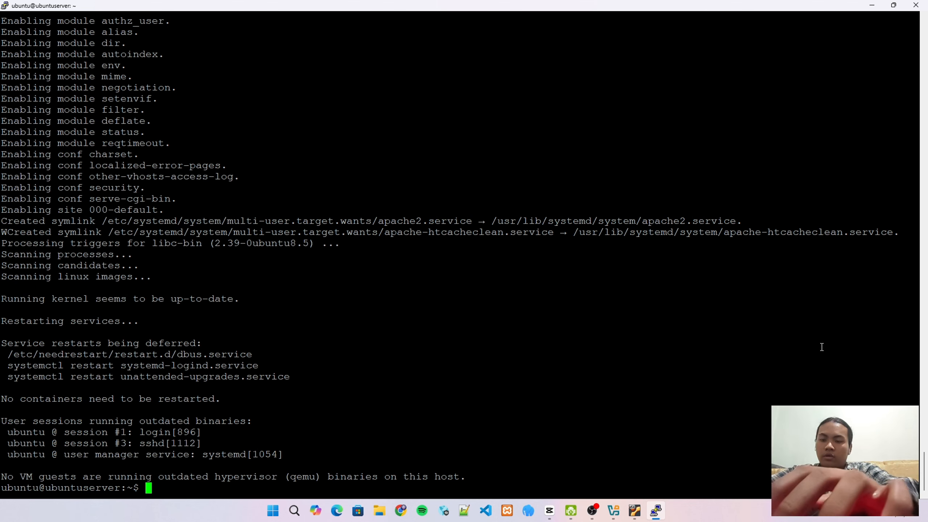
Correct and run 'sudo systemctl status apache2', showing apache2 active (running)
{"action": "type", "text": "sud"}
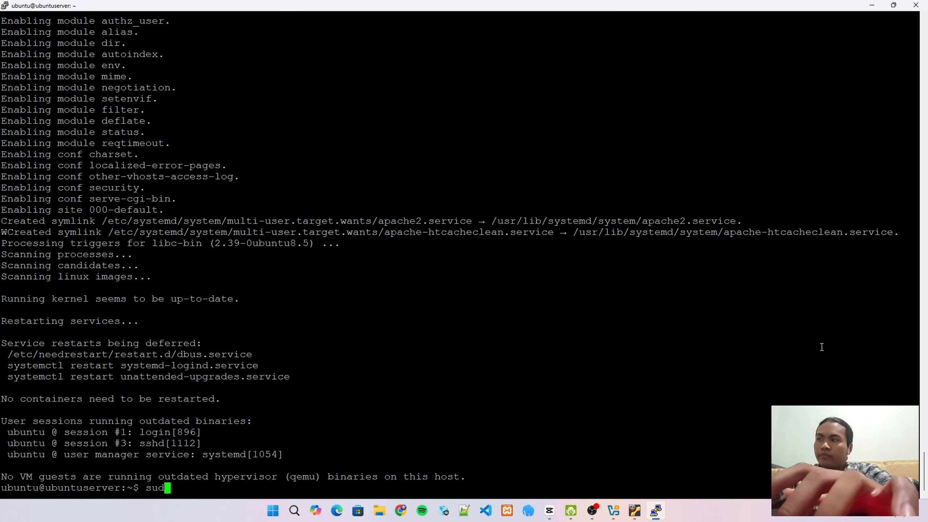
{"action": "type", "text": "o sys"}
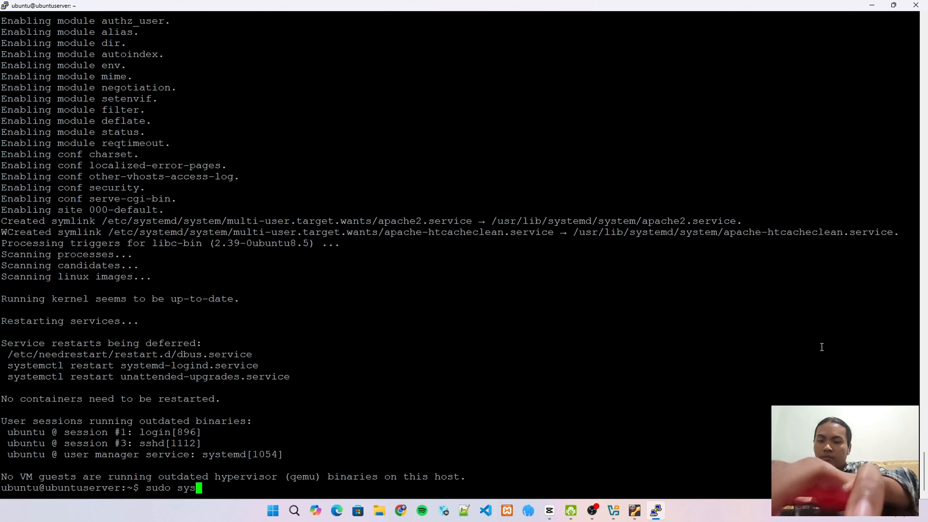
{"action": "type", "text": "temctl apa"}
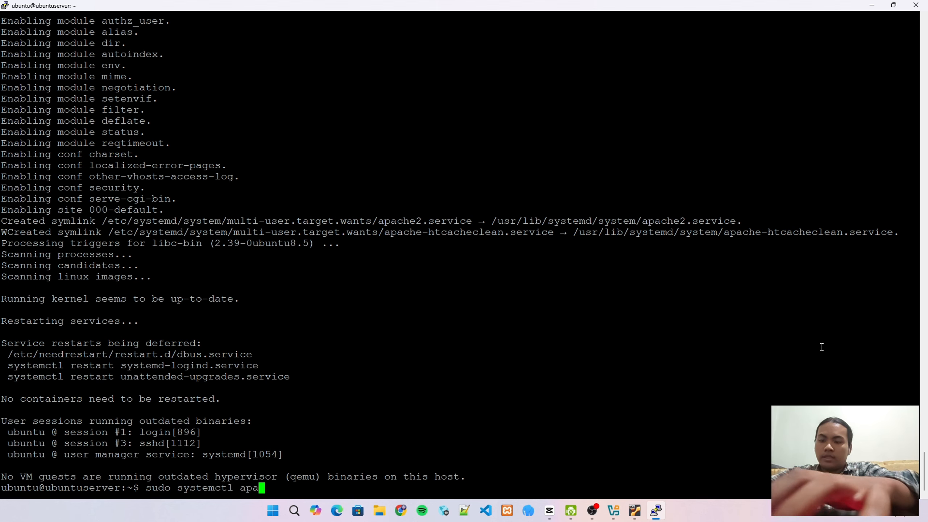
{"action": "type", "text": "che"}
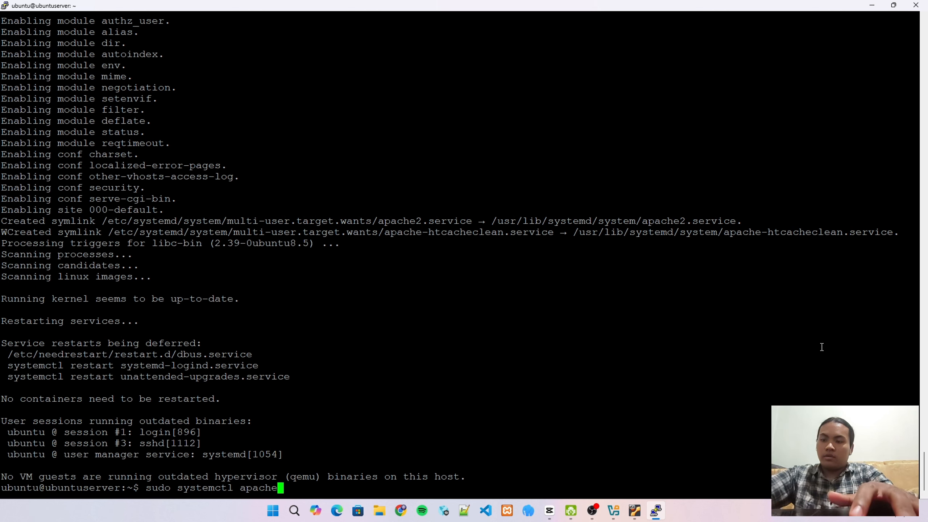
{"action": "type", "text": "2"}
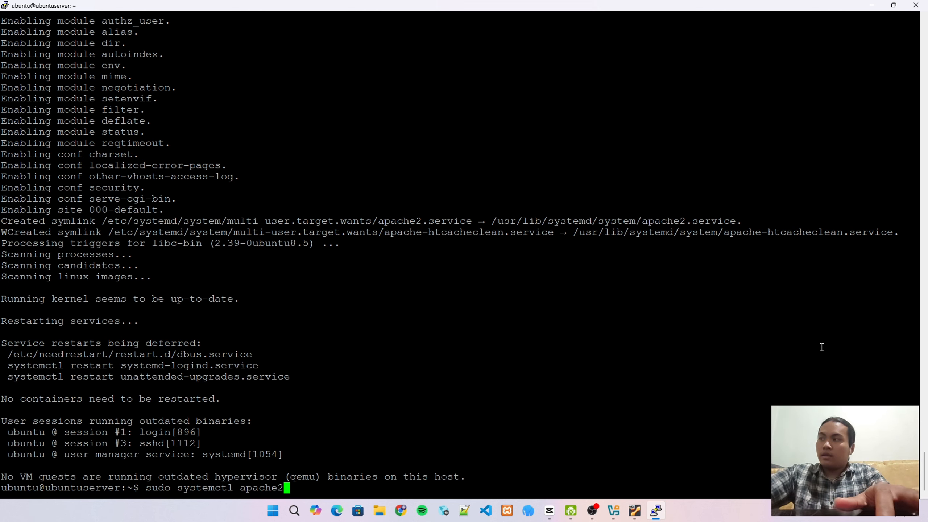
{"action": "key", "text": "Left"}
{"action": "key", "text": "Left"}
{"action": "key", "text": "Left"}
{"action": "key", "text": "Left"}
{"action": "key", "text": "Left"}
{"action": "key", "text": "Left"}
{"action": "key", "text": "Left"}
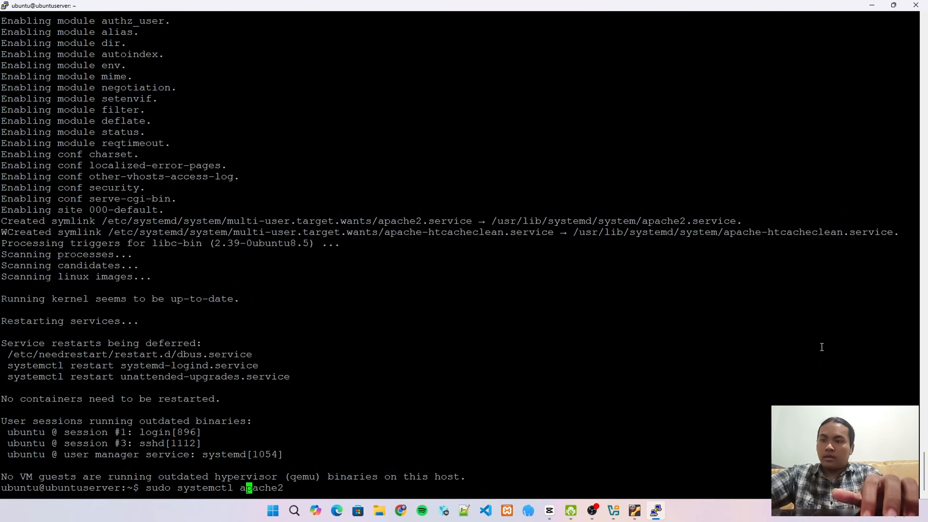
{"action": "key", "text": "Left"}
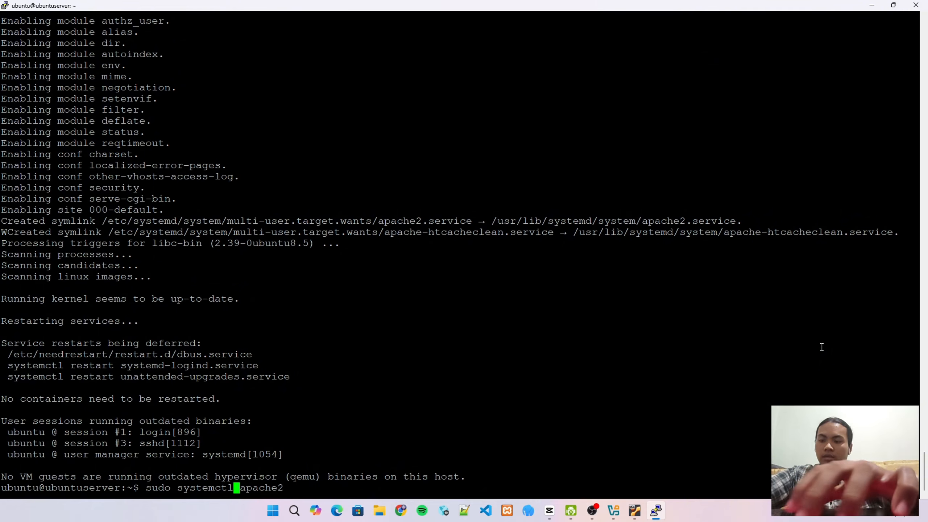
{"action": "type", "text": "sa"}
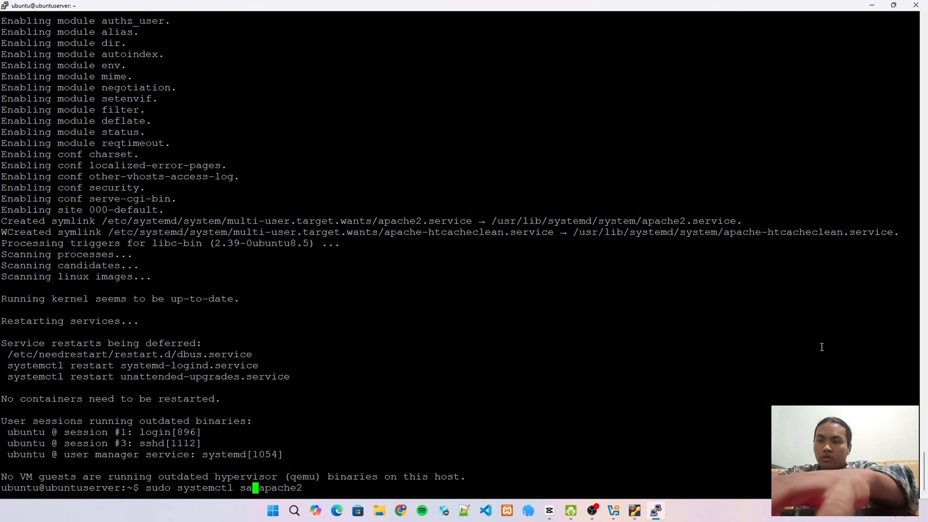
{"action": "key", "text": "BackSpace"}
{"action": "type", "text": "tatu"}
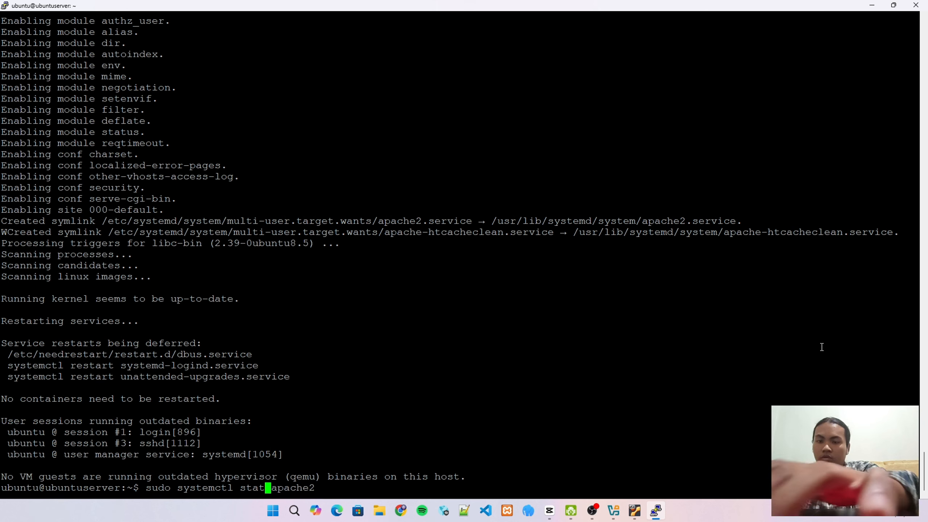
{"action": "type", "text": "s"}
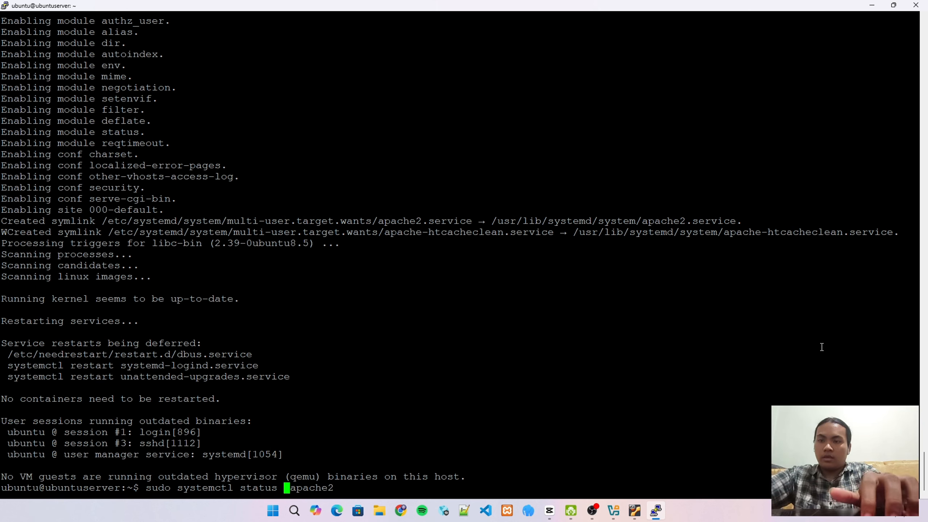
{"action": "key", "text": "Delete"}
{"action": "key", "text": "Right"}
{"action": "key", "text": "Right"}
{"action": "key", "text": "End"}
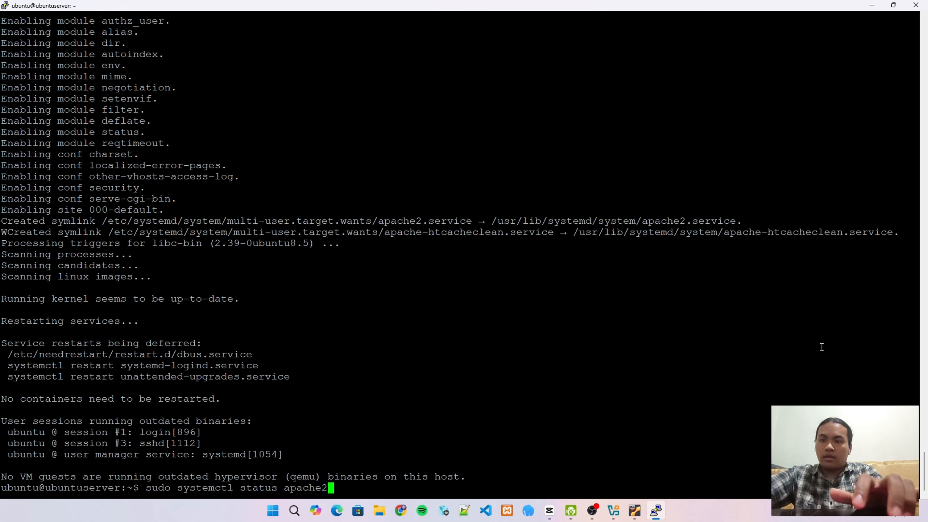
{"action": "key", "text": "Return"}
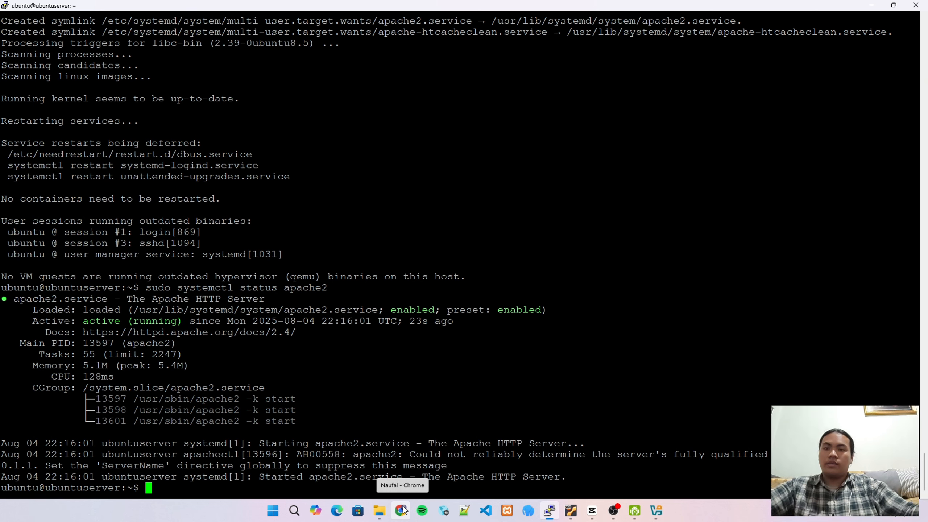
Load 192.168.56.108 in Chrome to see the Apache2 'It works!' page, then return to PuTTY
{"action": "left_click", "coordinate": [403, 508]}
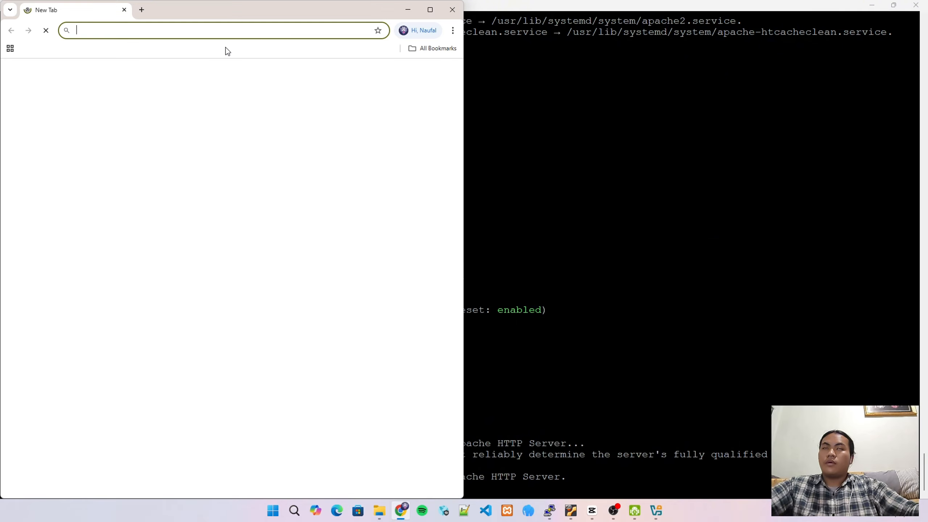
{"action": "left_click", "coordinate": [212, 29]}
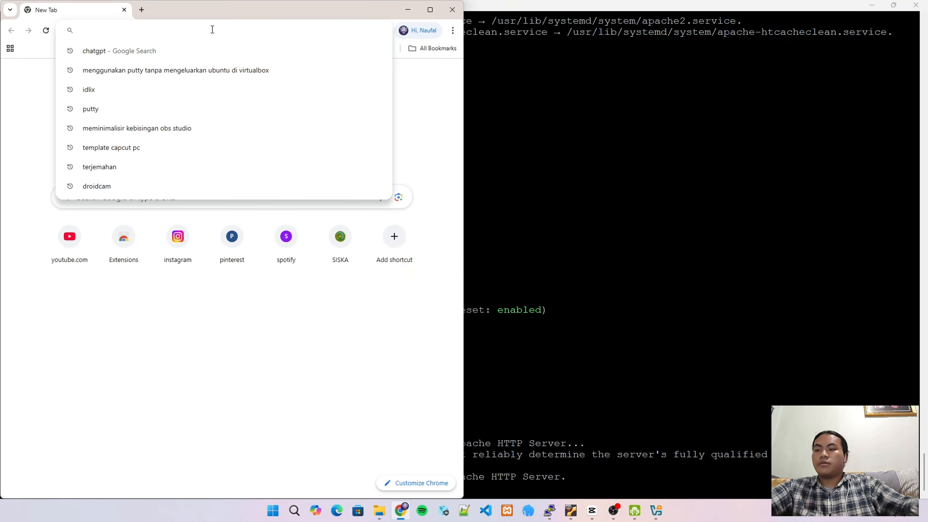
{"action": "type", "text": "192"}
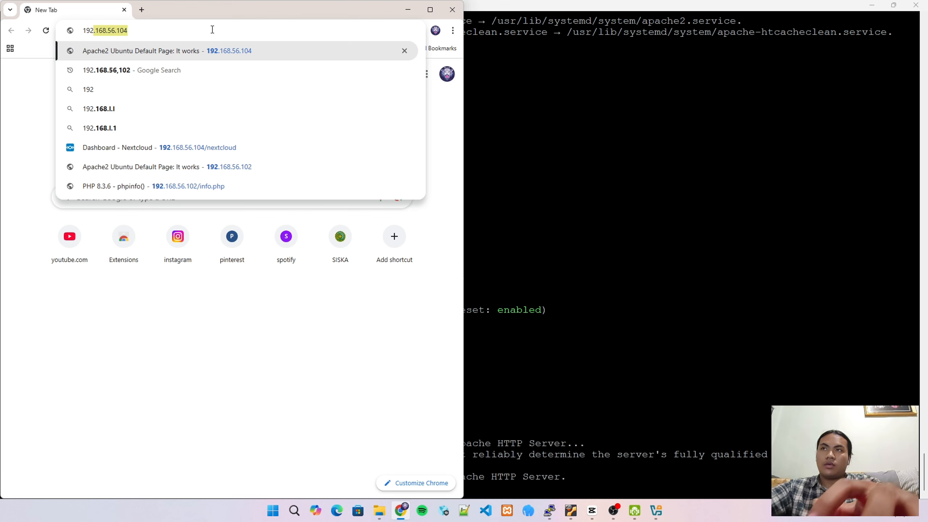
{"action": "key", "text": "Right"}
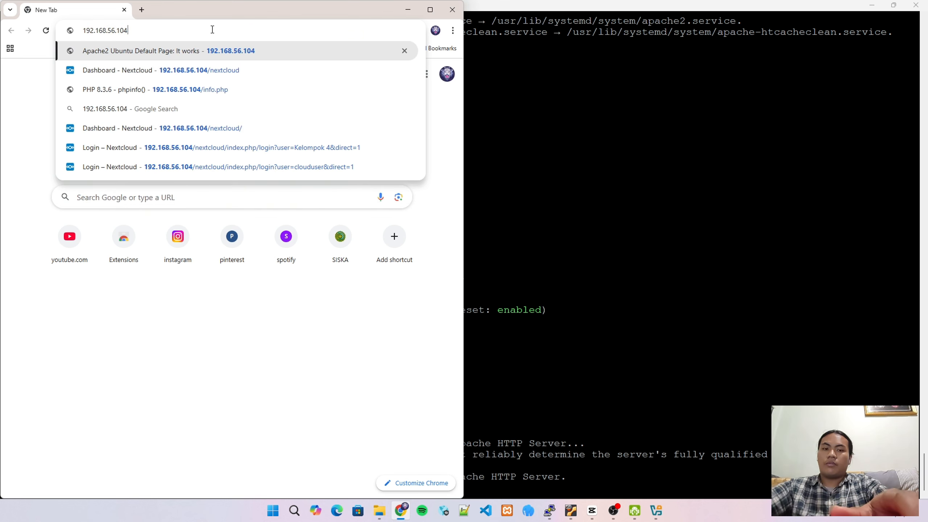
{"action": "key", "text": "BackSpace"}
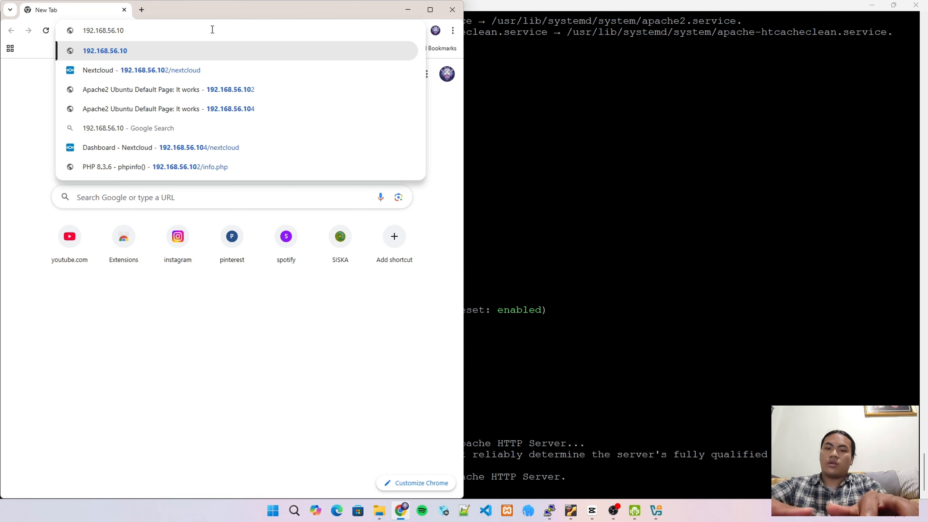
{"action": "type", "text": "8"}
{"action": "key", "text": "Return"}
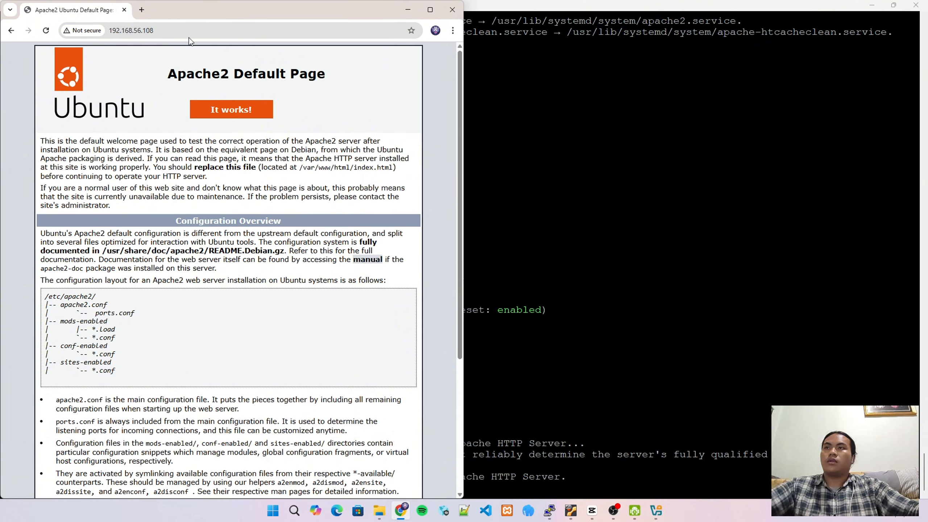
{"action": "left_click", "coordinate": [658, 399]}
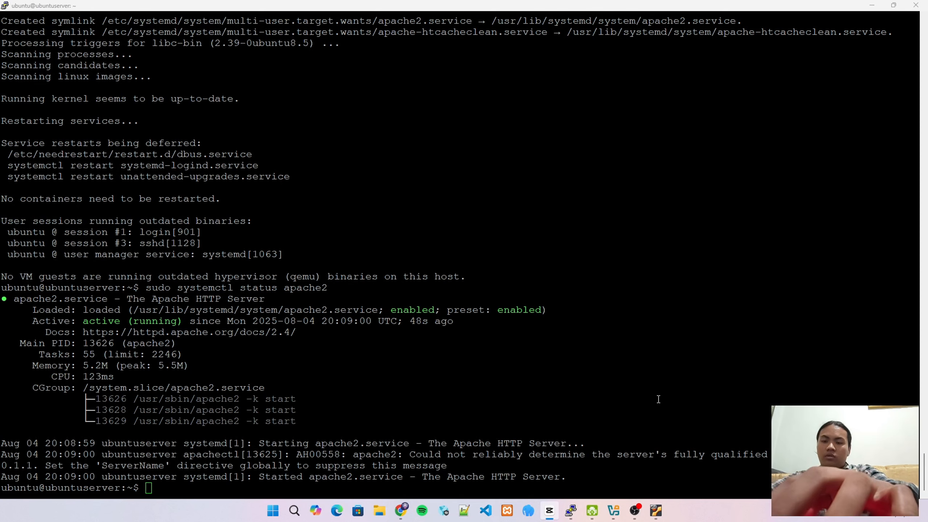
Run 'sudo apt install mariadb-server' and confirm with y to install MariaDB
{"action": "left_click", "coordinate": [462, 488]}
{"action": "type", "text": "sud"}
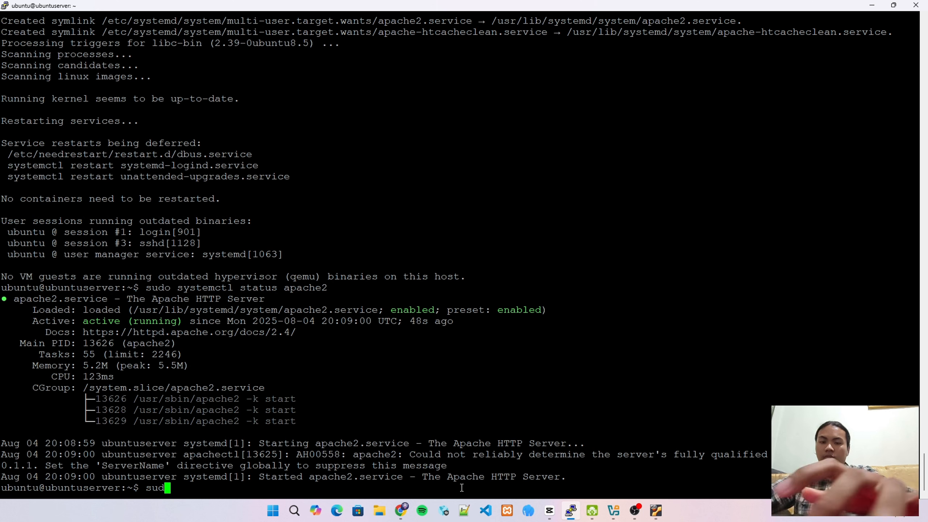
{"action": "type", "text": "o apt"}
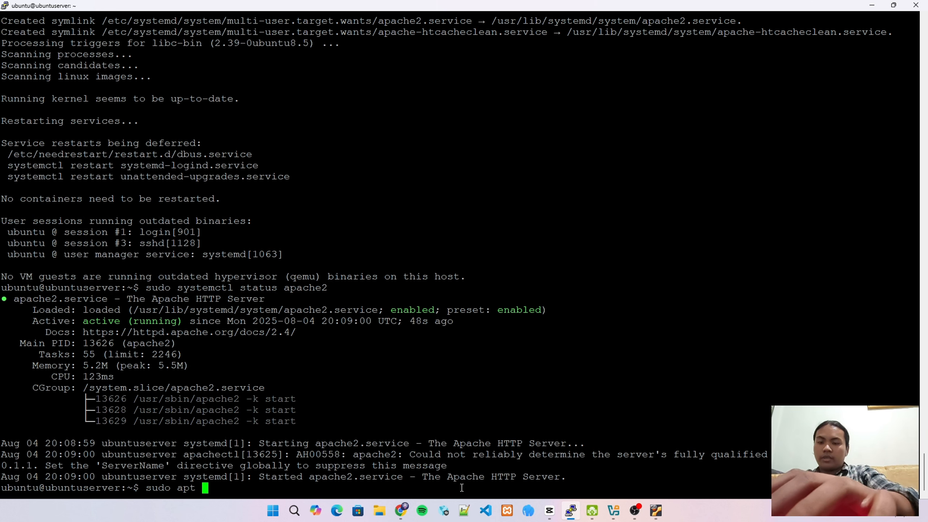
{"action": "type", "text": " install"}
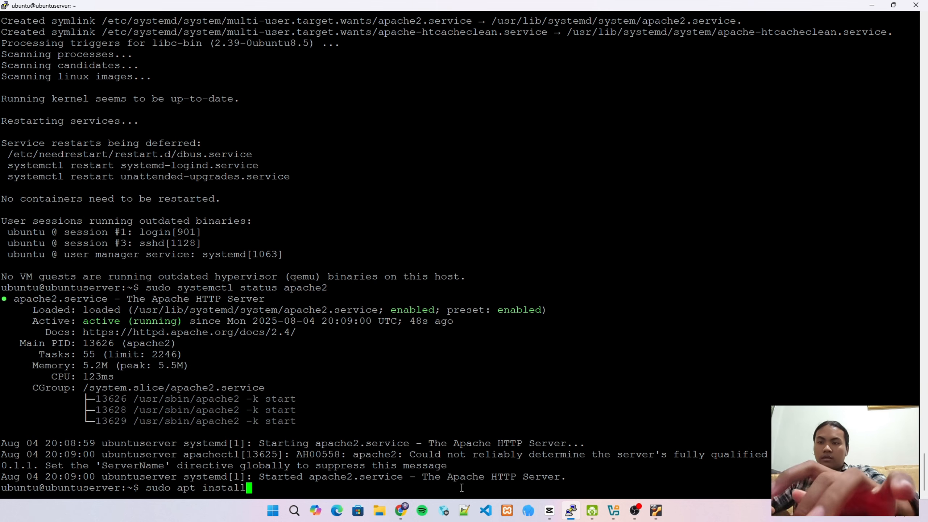
{"action": "type", "text": " mariad"}
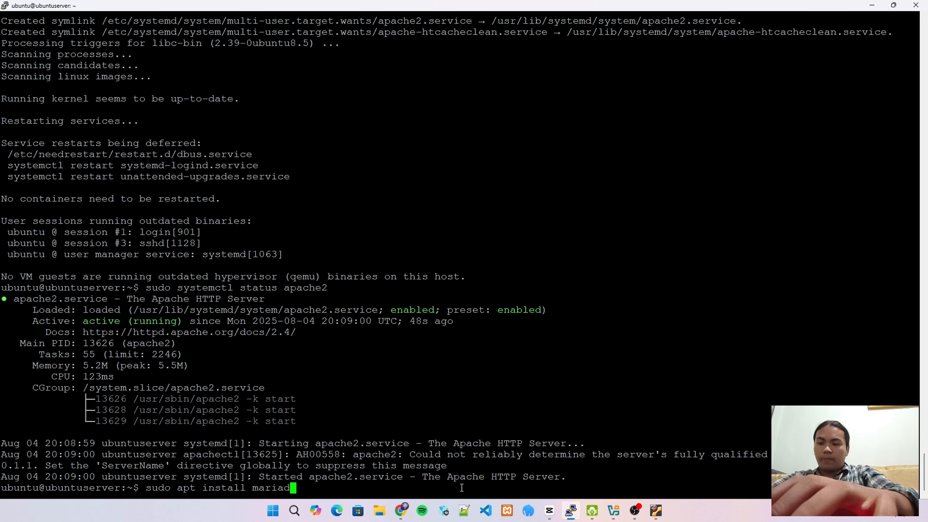
{"action": "type", "text": "b-s"}
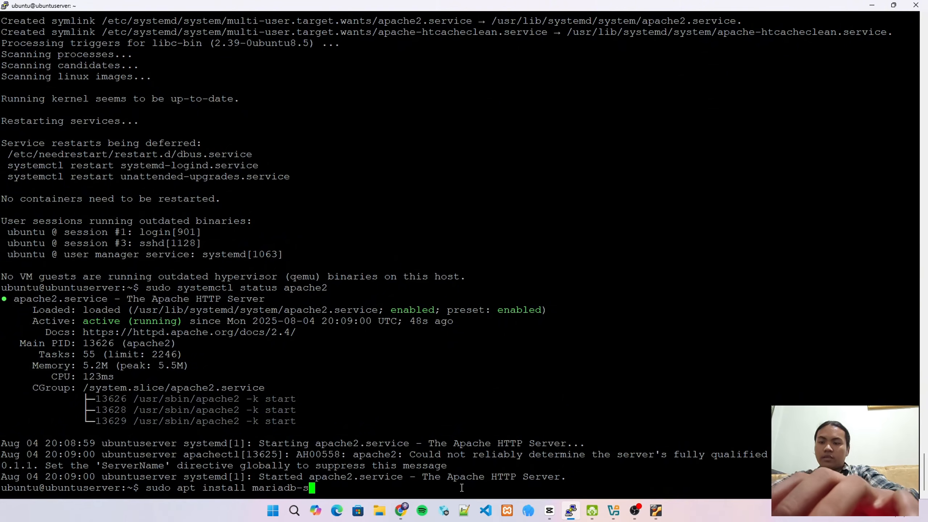
{"action": "type", "text": "erver"}
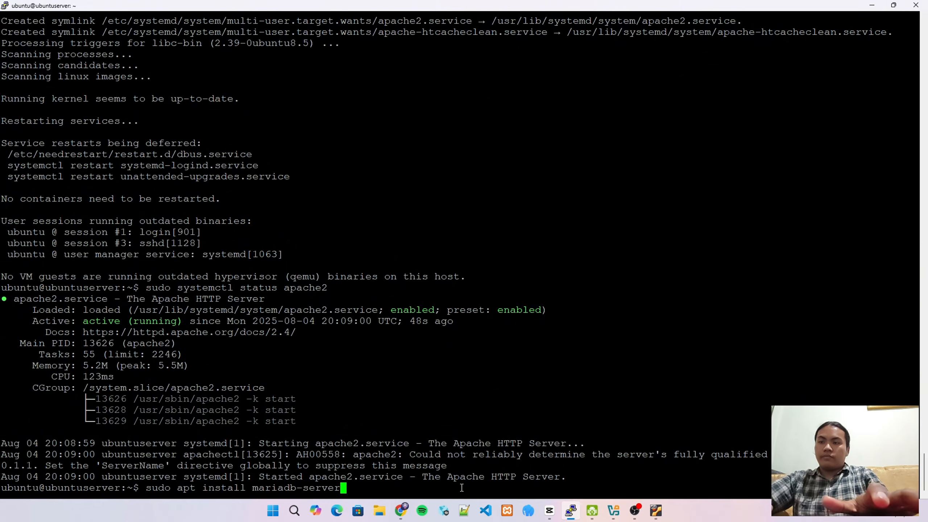
{"action": "key", "text": "Return"}
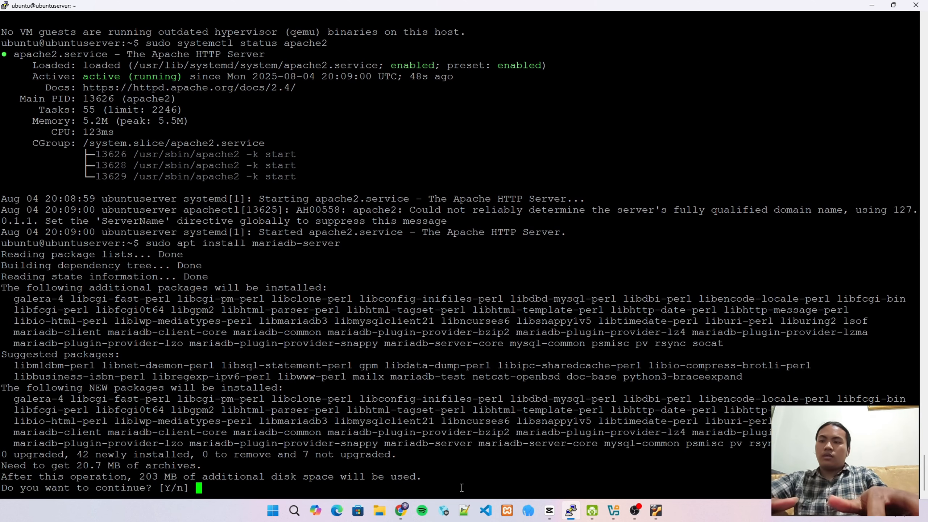
{"action": "type", "text": "y"}
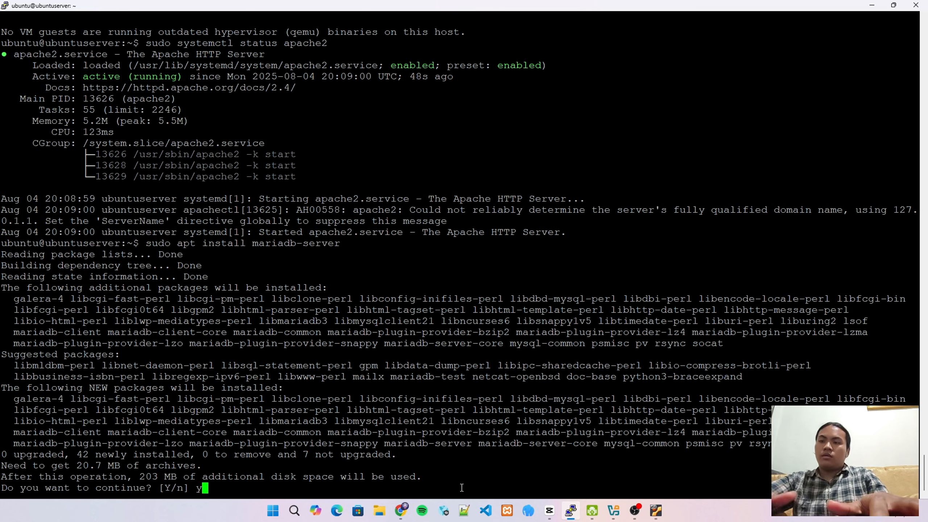
{"action": "key", "text": "Return"}
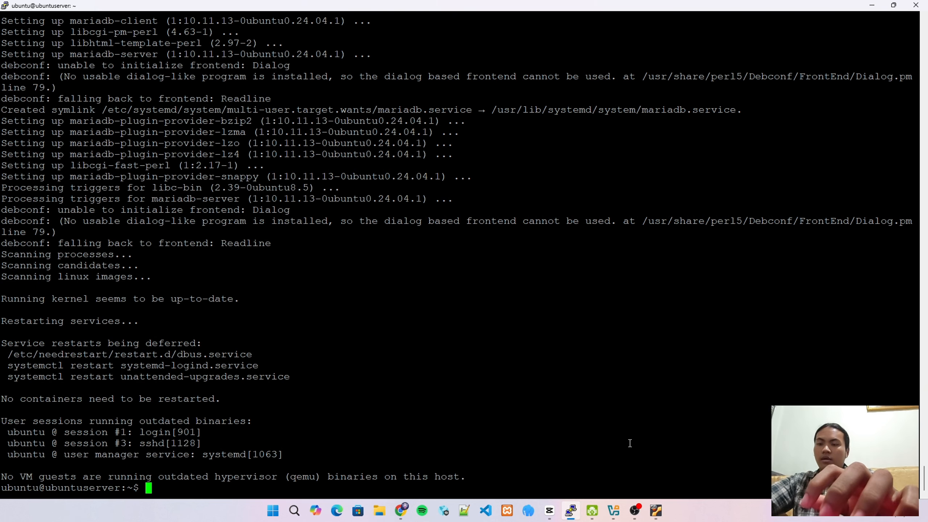
Run 'sudo systemctl status mariadb' to show MariaDB 10.11.13 active (running)
{"action": "type", "text": "s"}
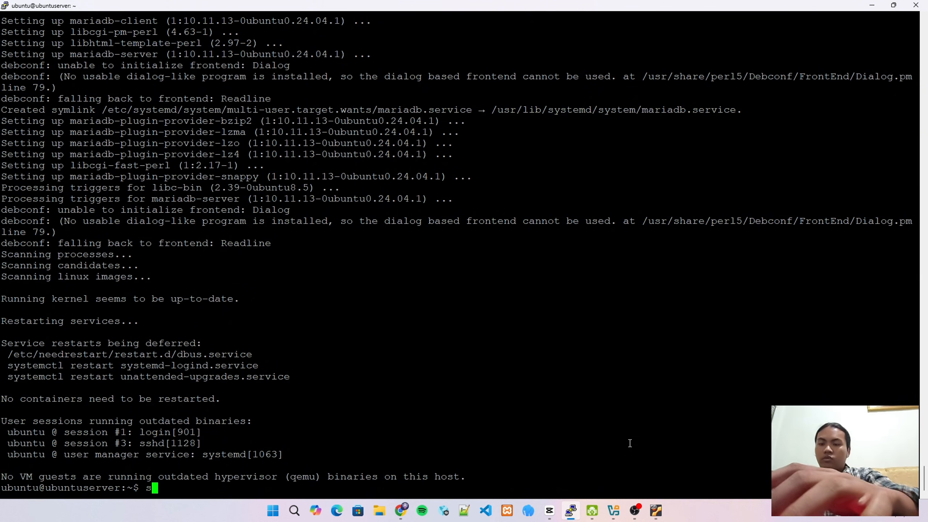
{"action": "type", "text": "ud"}
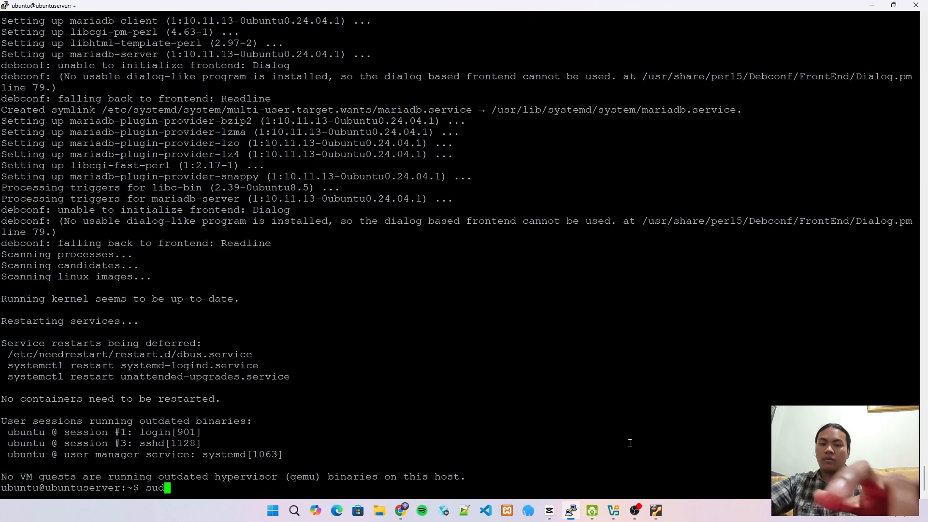
{"action": "type", "text": "o syste"}
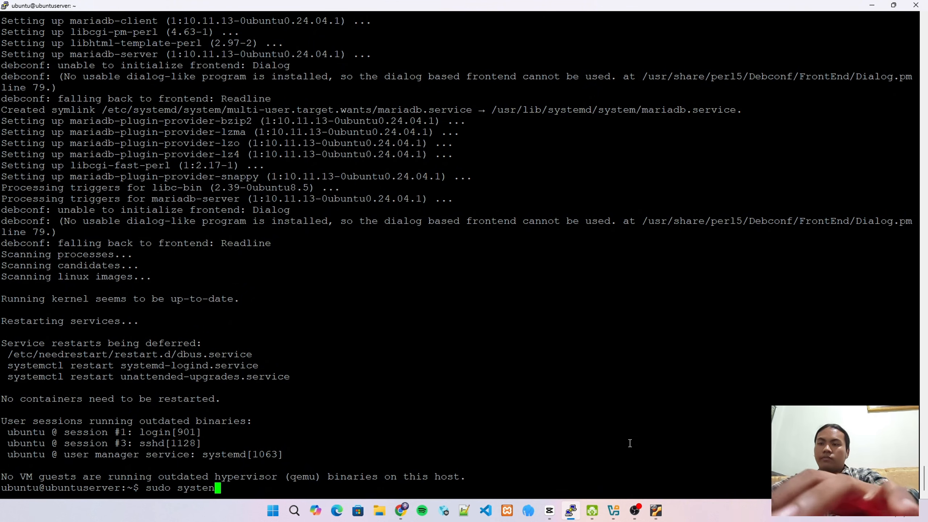
{"action": "type", "text": "mct"}
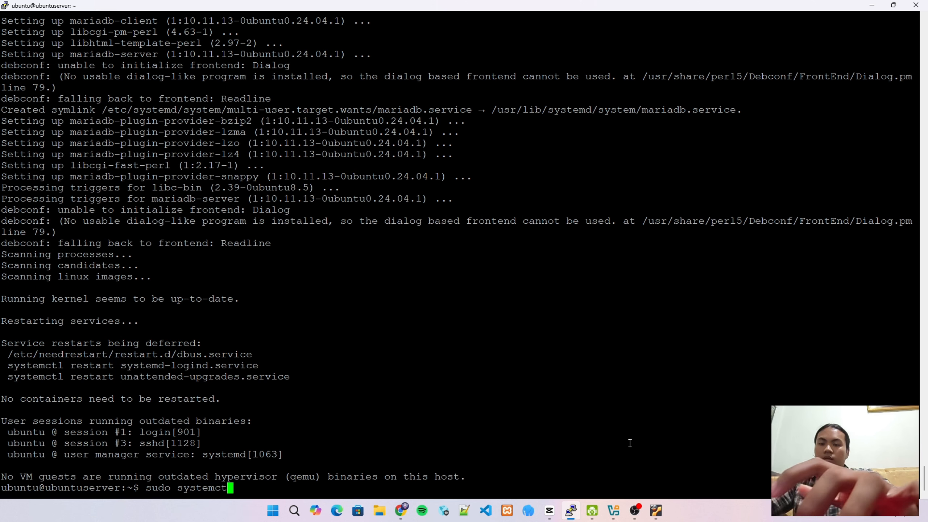
{"action": "type", "text": "l "}
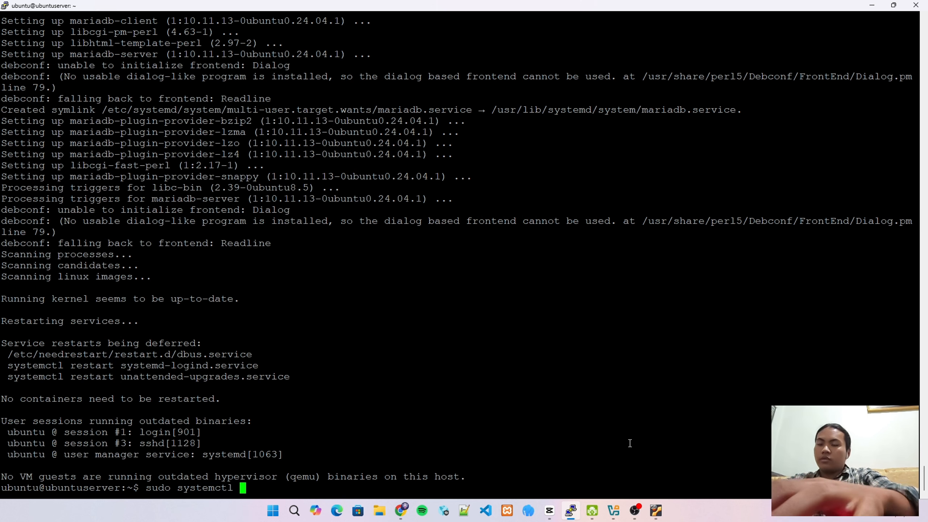
{"action": "type", "text": "status ma"}
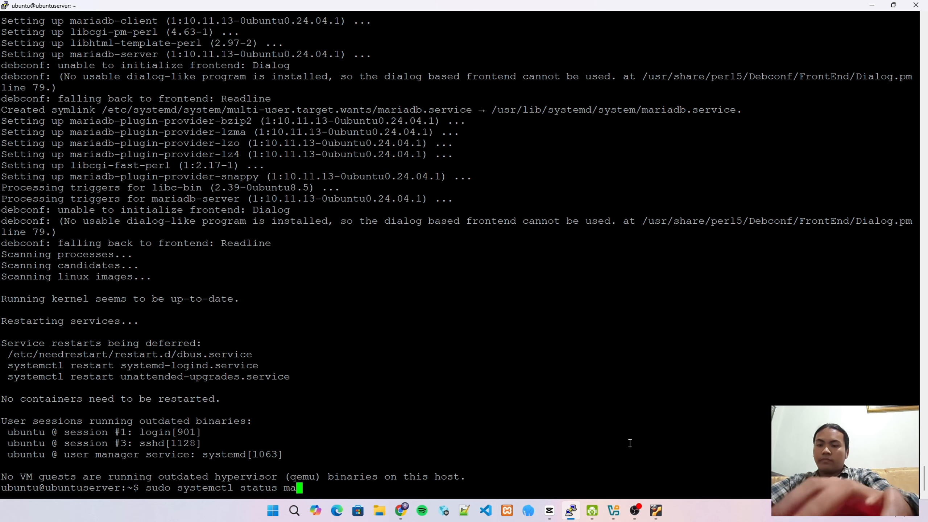
{"action": "type", "text": "riadb"}
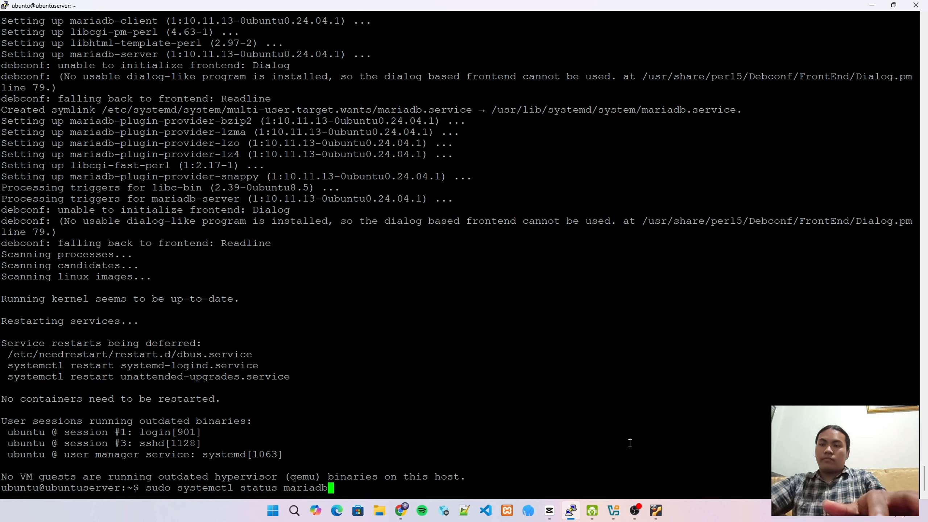
{"action": "key", "text": "Return"}
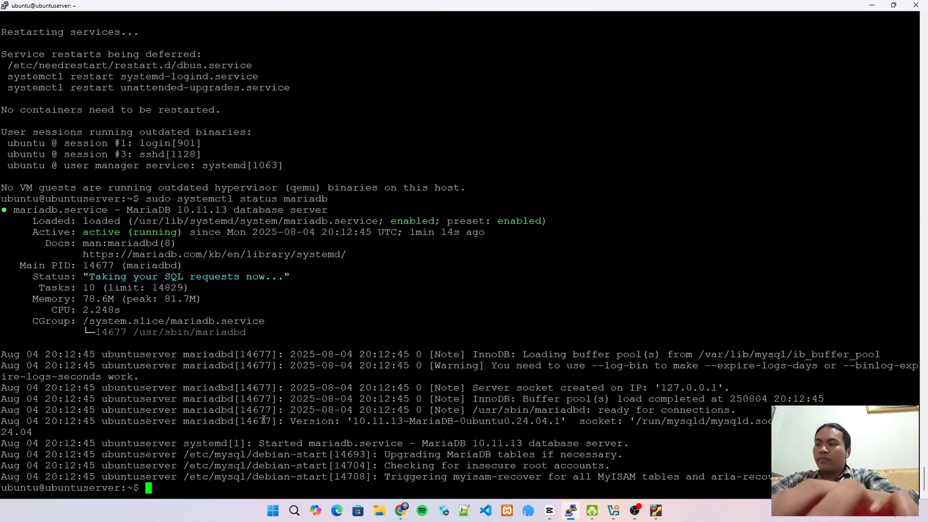
Enter the MariaDB monitor with sudo mysql -u root and run create database nextcloud;
{"action": "type", "text": "sudo "}
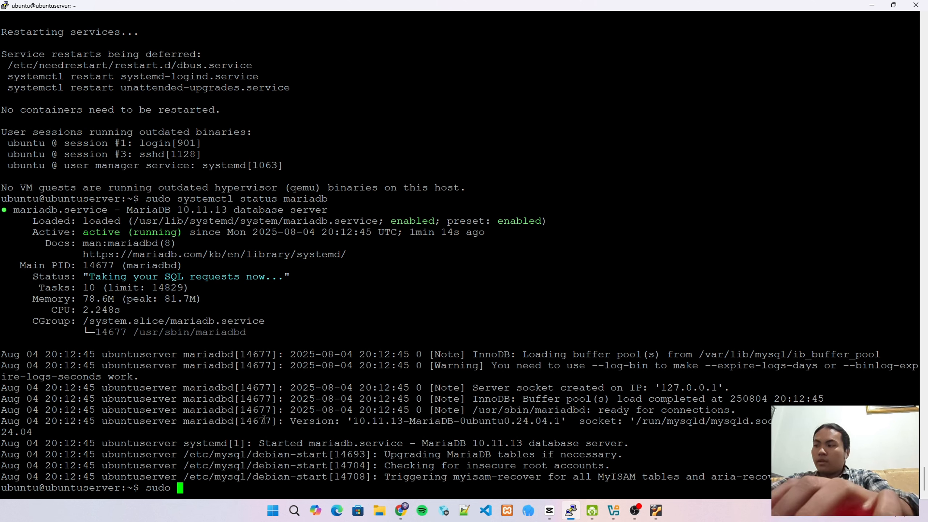
{"action": "type", "text": "mysq"}
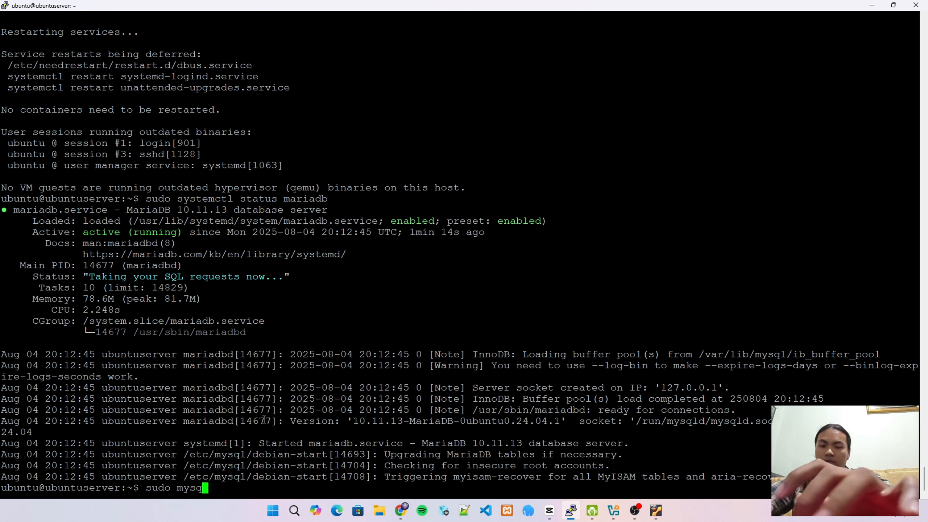
{"action": "type", "text": "l "}
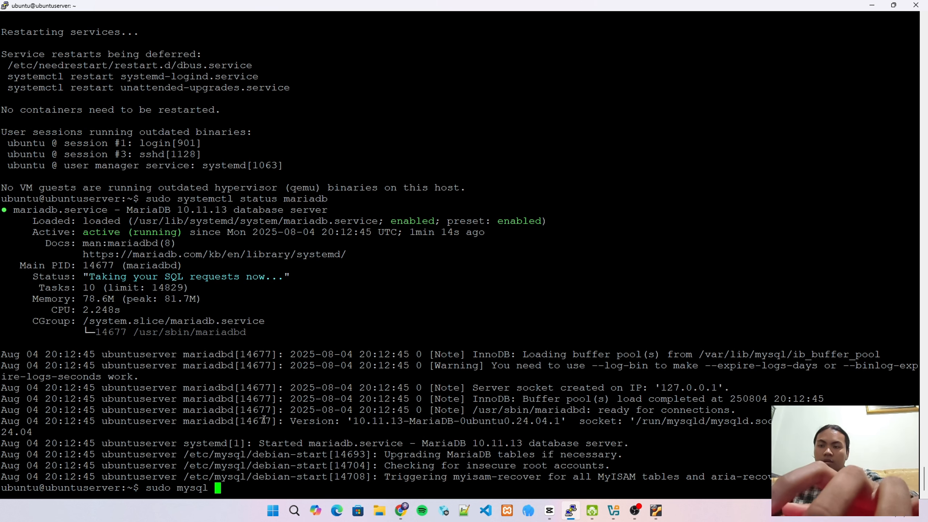
{"action": "type", "text": "-u root"}
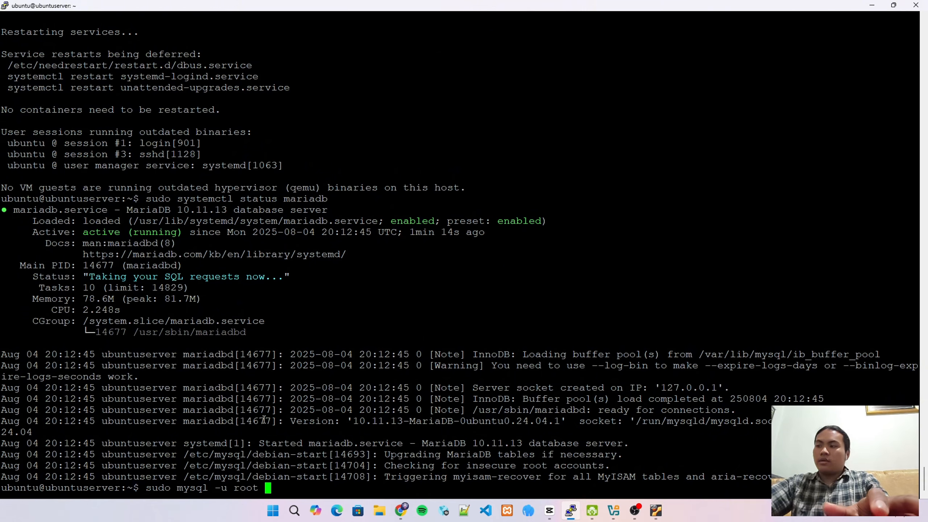
{"action": "key", "text": "Return"}
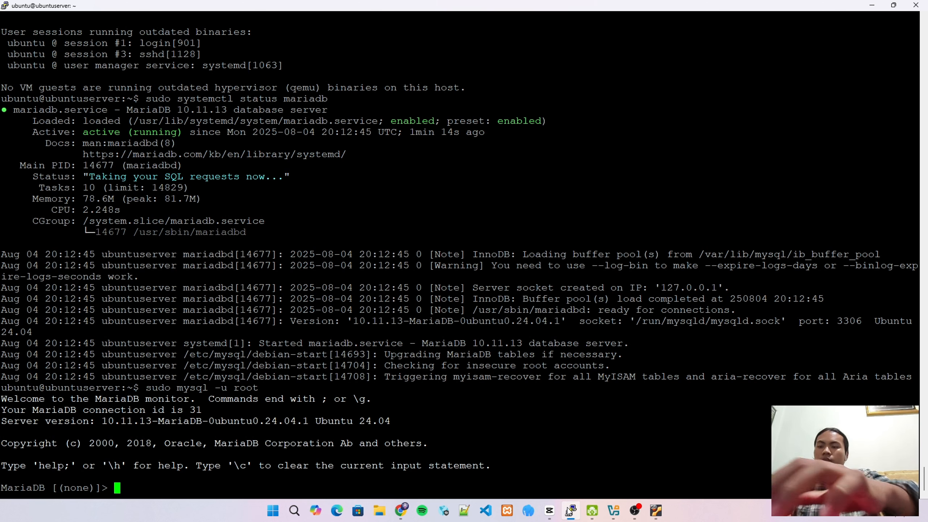
{"action": "type", "text": "create"}
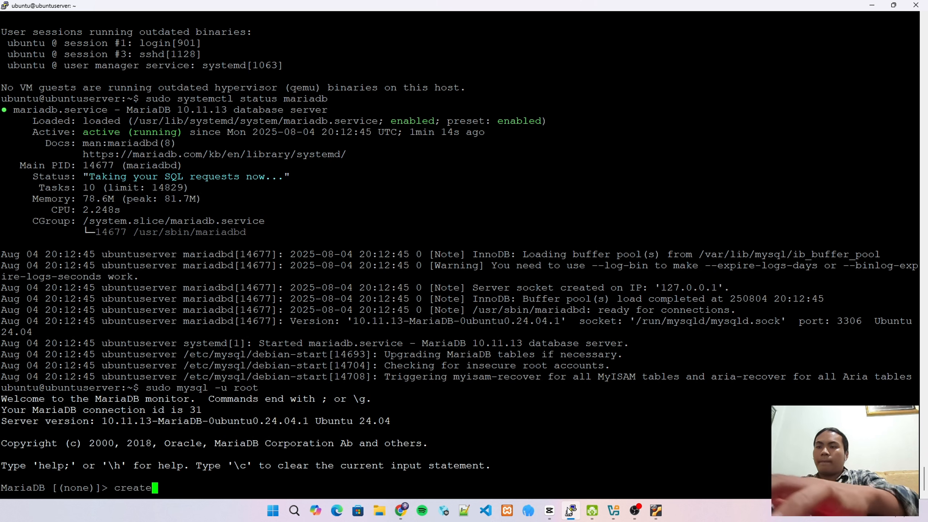
{"action": "type", "text": " database "}
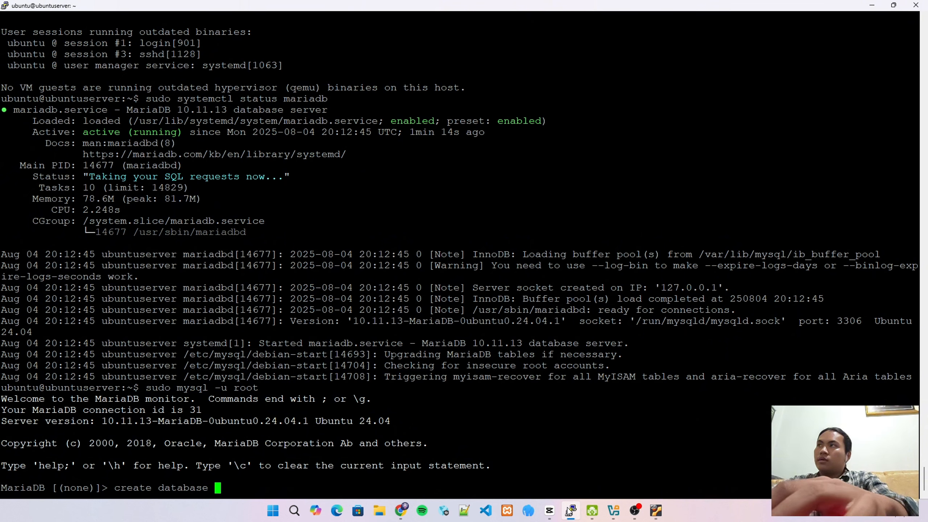
{"action": "type", "text": "nex"}
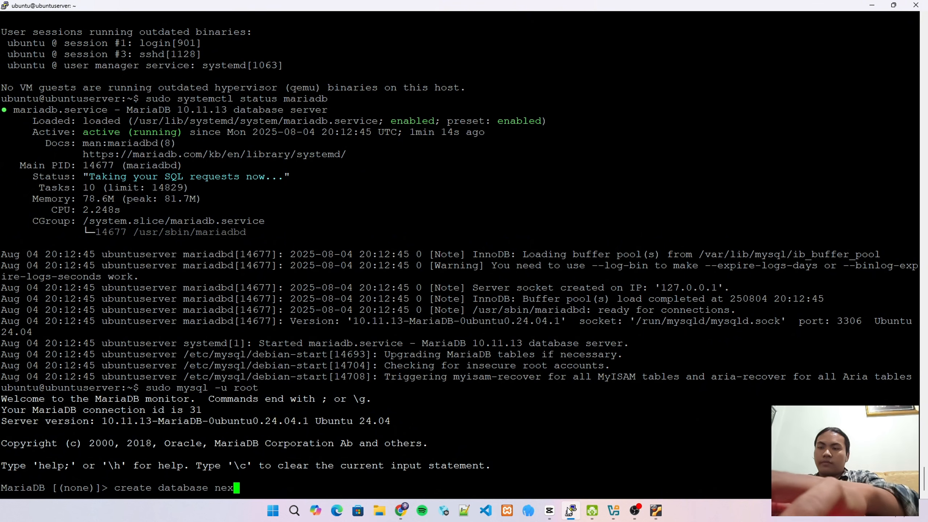
{"action": "type", "text": "tcloud"}
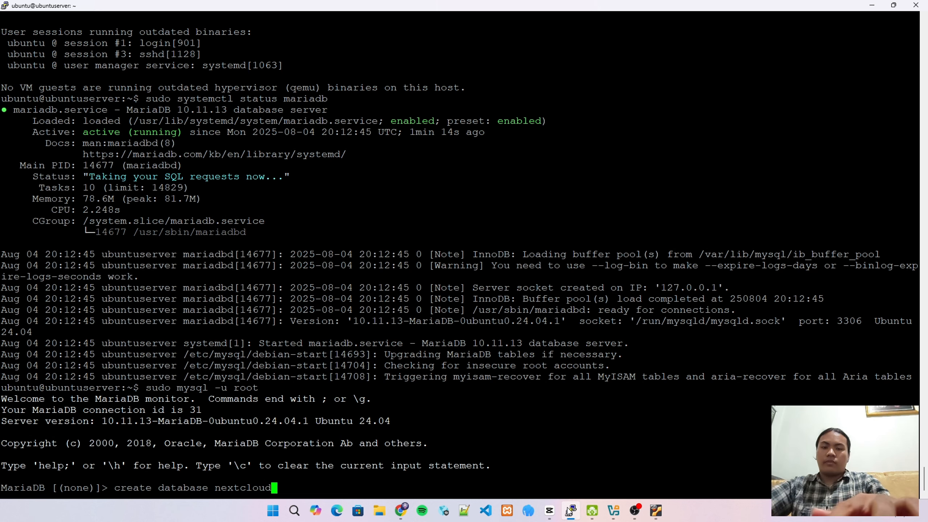
{"action": "type", "text": ";"}
{"action": "key", "text": "Return"}
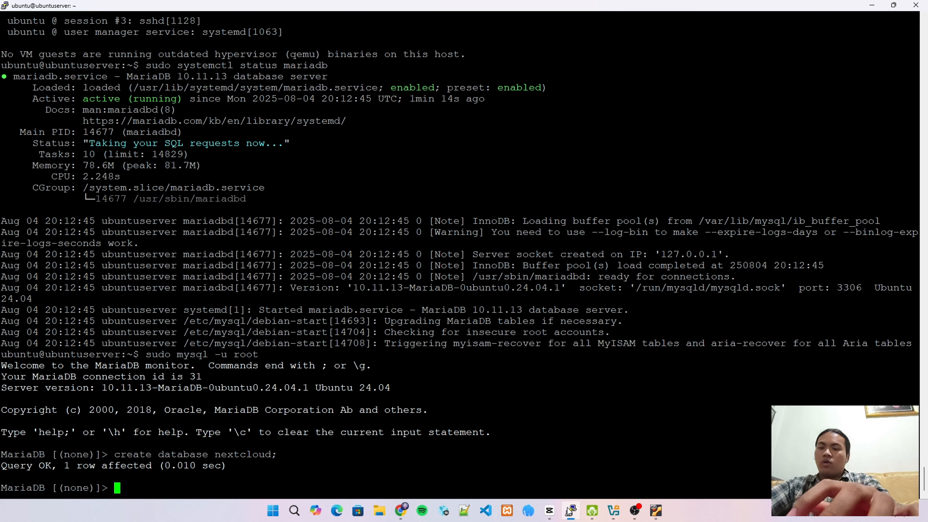
Create the MariaDB user 'ncuser'@'localhost', identified by a password
{"action": "type", "text": "creat"}
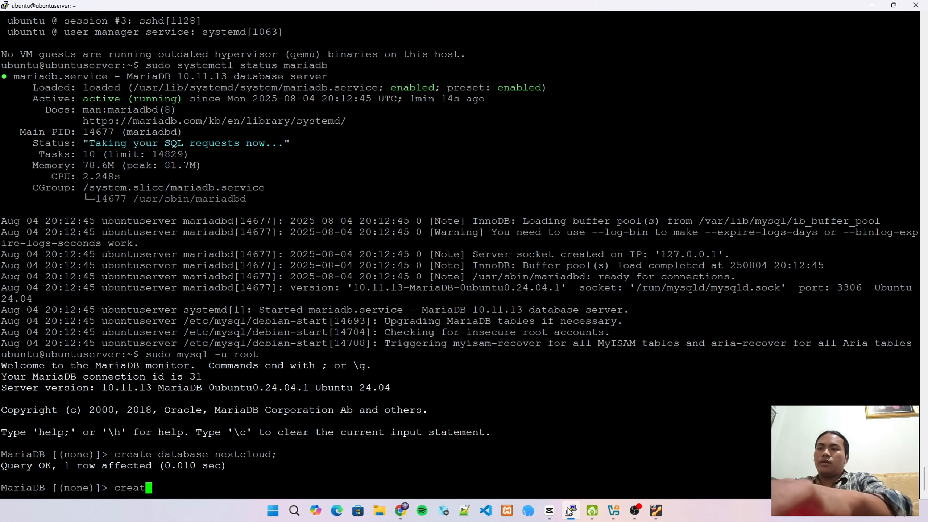
{"action": "type", "text": "e user "}
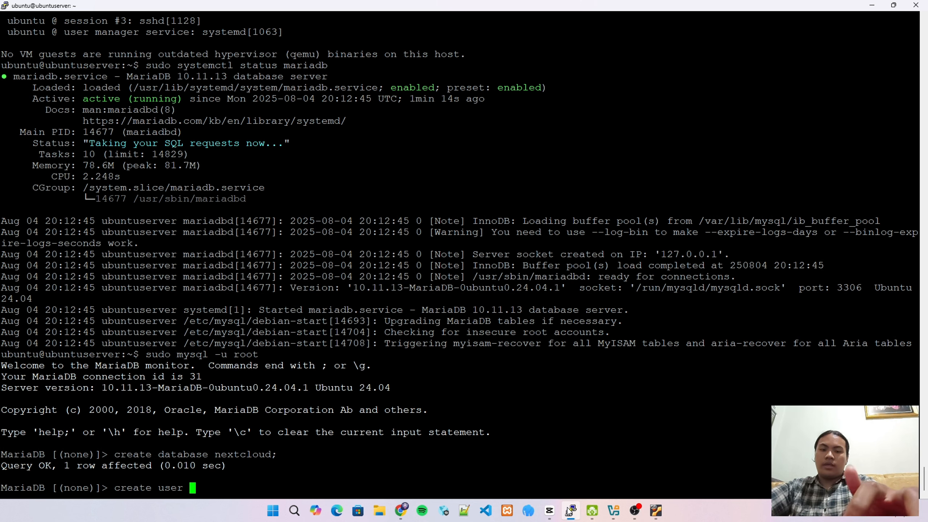
{"action": "type", "text": "'ncus"}
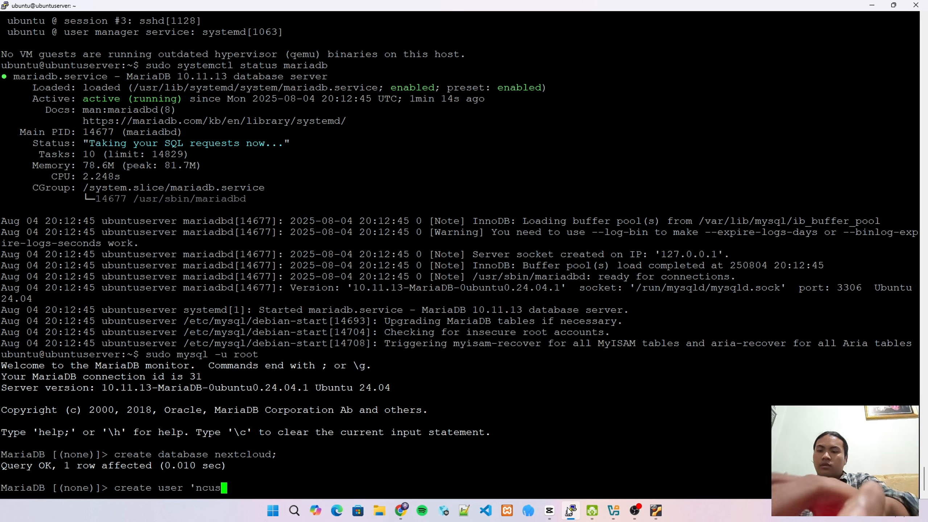
{"action": "type", "text": "er'"}
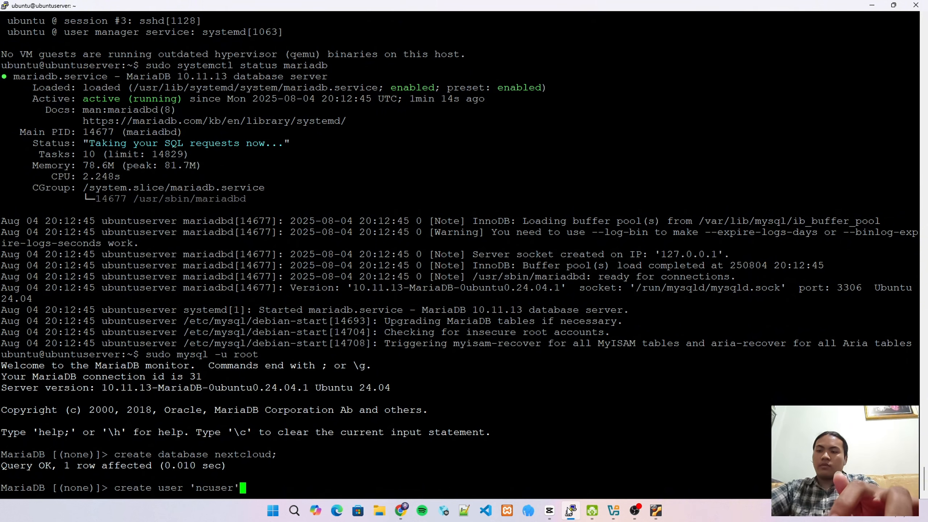
{"action": "type", "text": "@'local"}
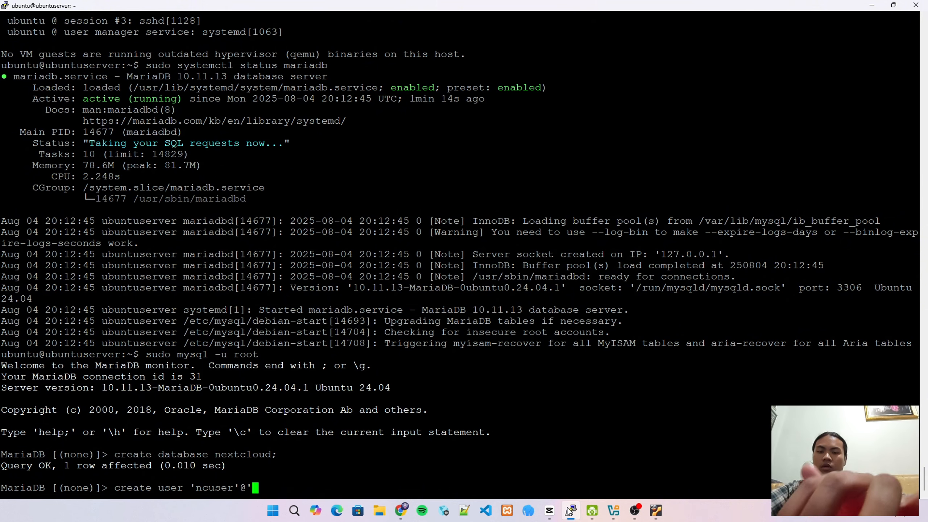
{"action": "type", "text": "hos"}
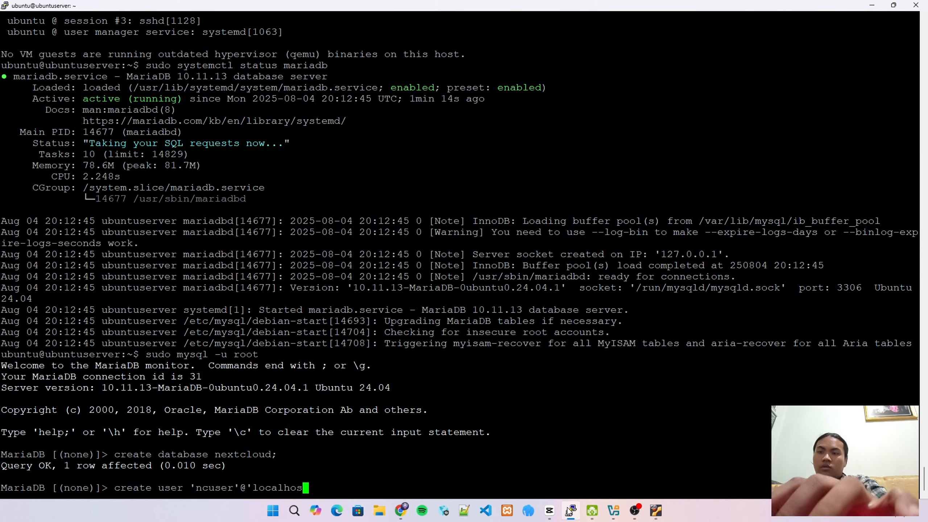
{"action": "type", "text": "t' i"}
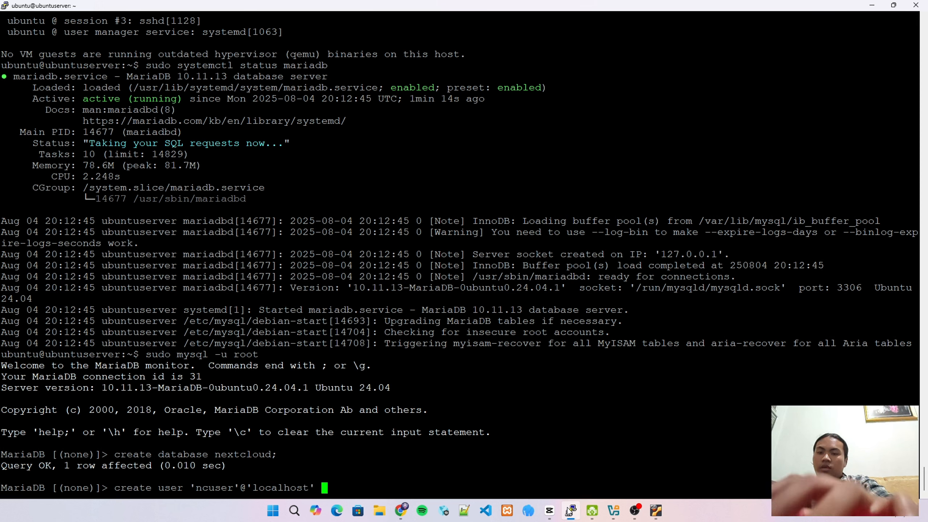
{"action": "type", "text": "de"}
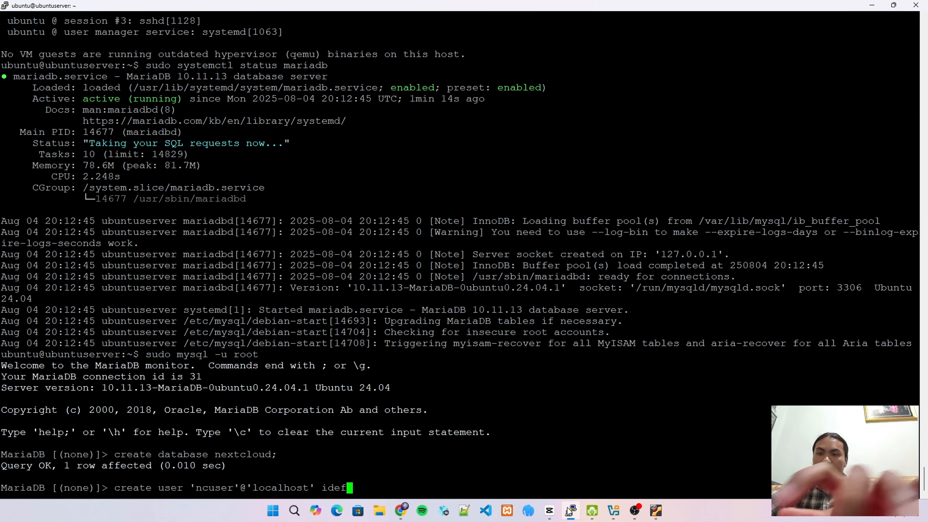
{"action": "type", "text": "ntifi"}
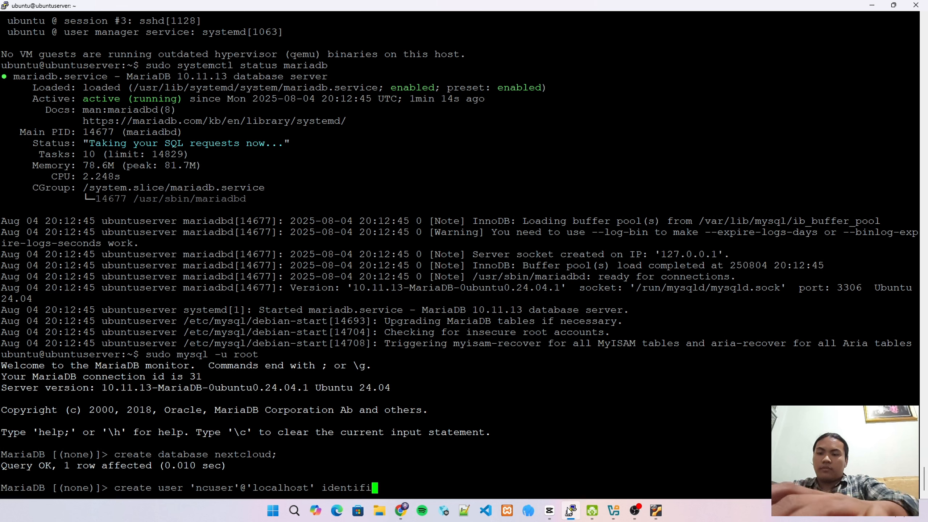
{"action": "type", "text": "ed by "}
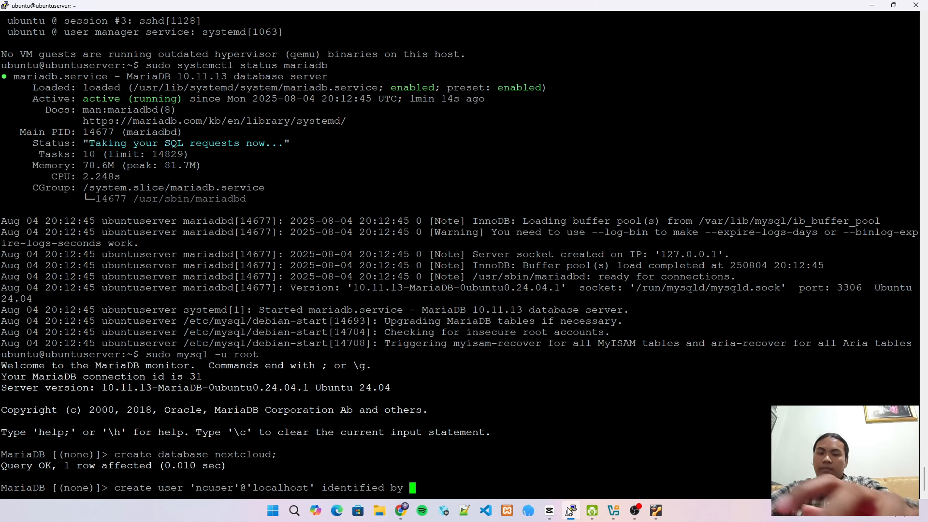
{"action": "type", "text": "'"}
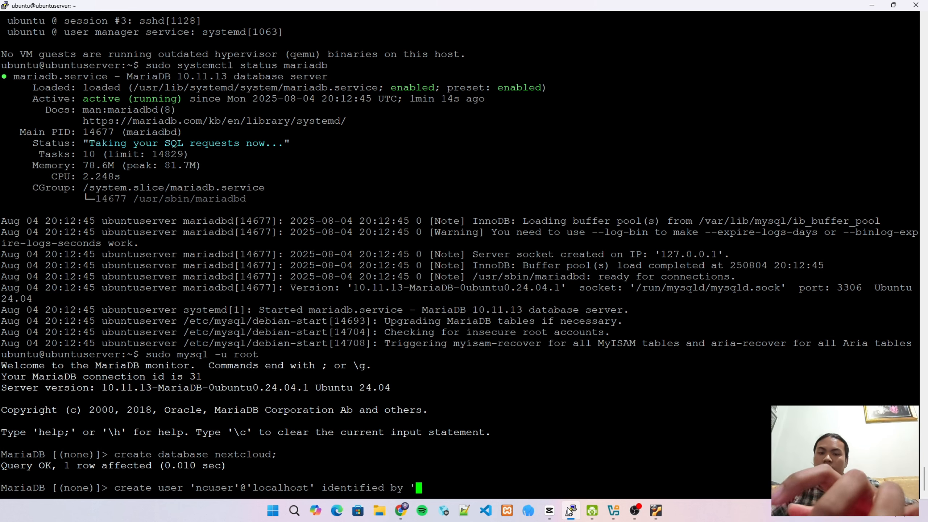
{"action": "type", "text": "passw"}
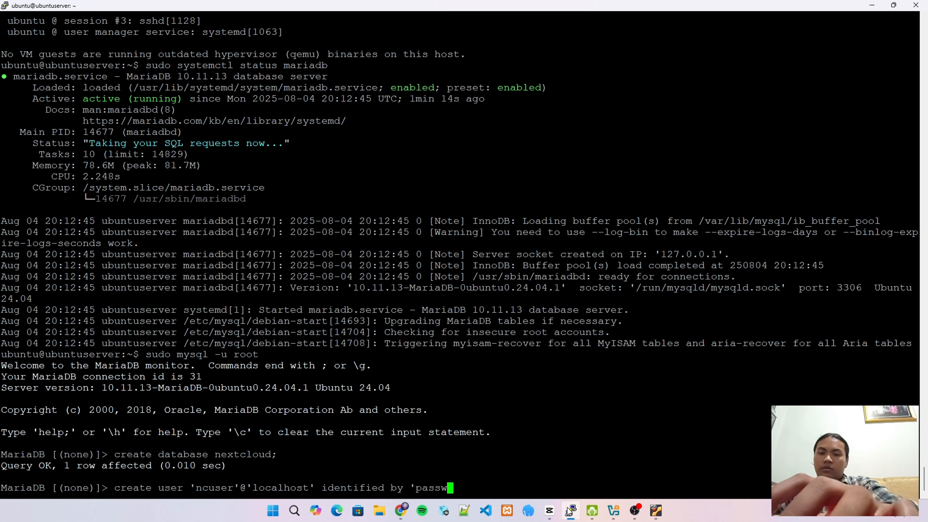
{"action": "type", "text": "ord1234"}
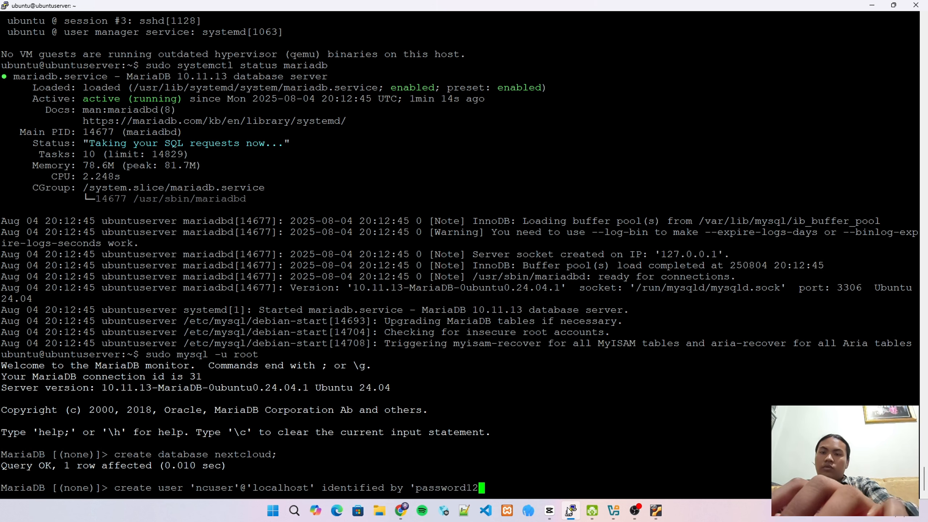
{"action": "type", "text": "'"}
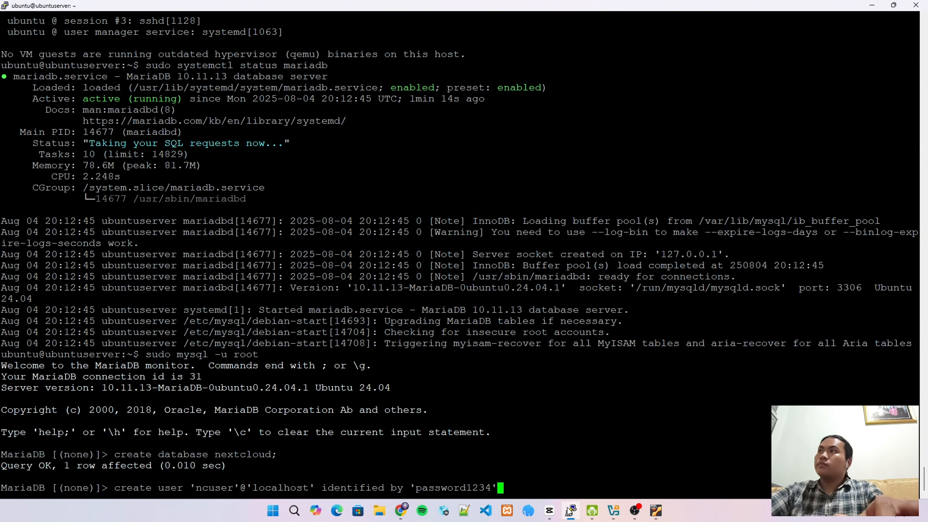
{"action": "key", "text": "Return"}
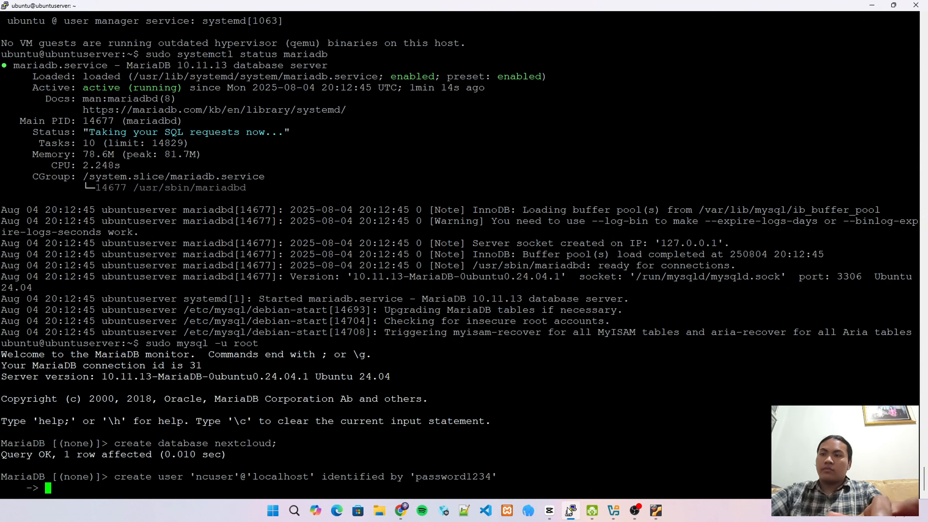
{"action": "type", "text": ";"}
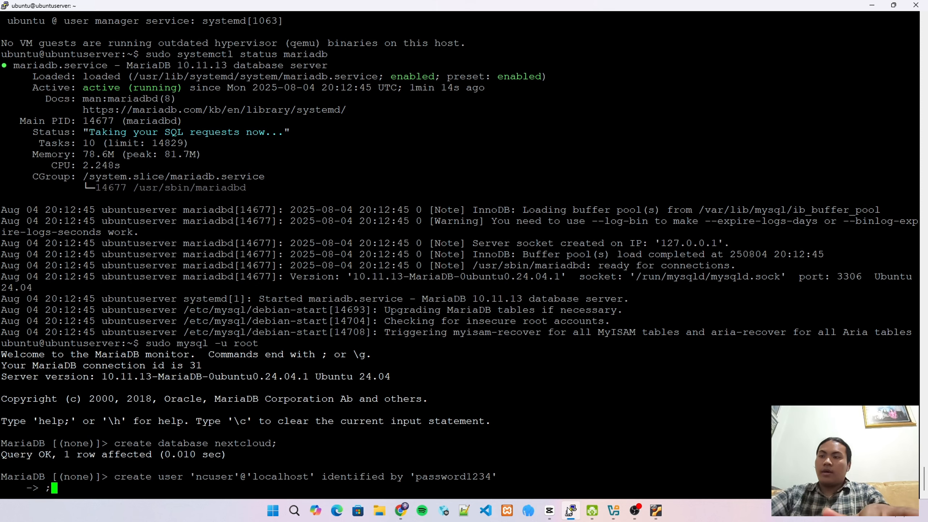
{"action": "key", "text": "Return"}
{"action": "type", "text": "Q"}
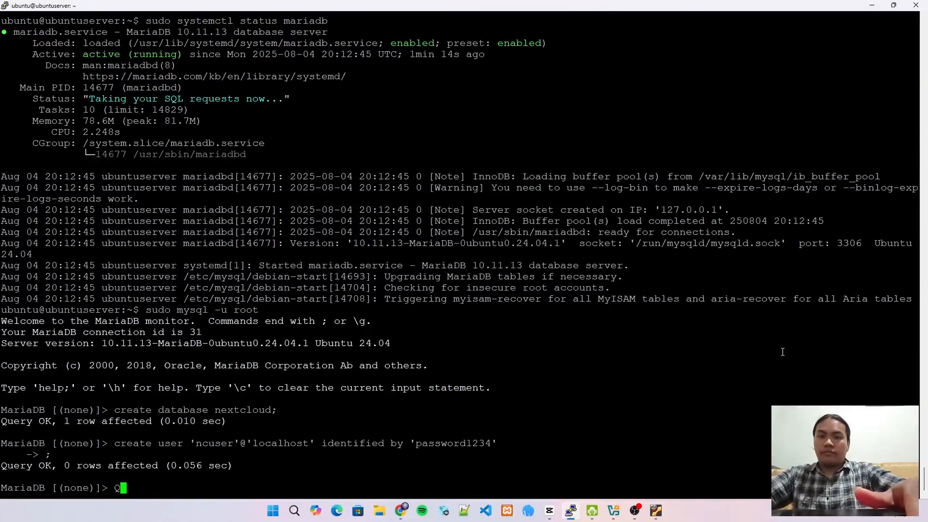
{"action": "key", "text": "BackSpace"}
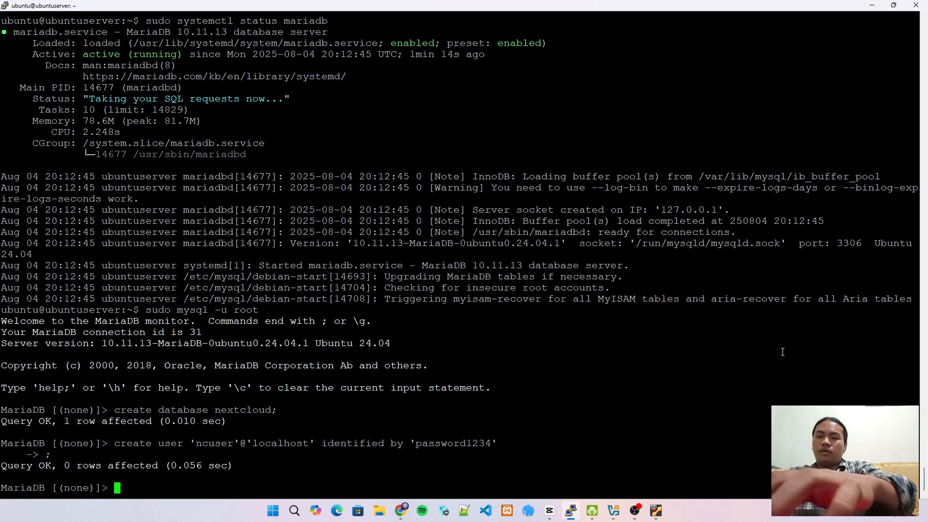
Grant 'ncuser'@'localhost' all privileges on nextcloud.* and flush privileges
{"action": "type", "text": "gra"}
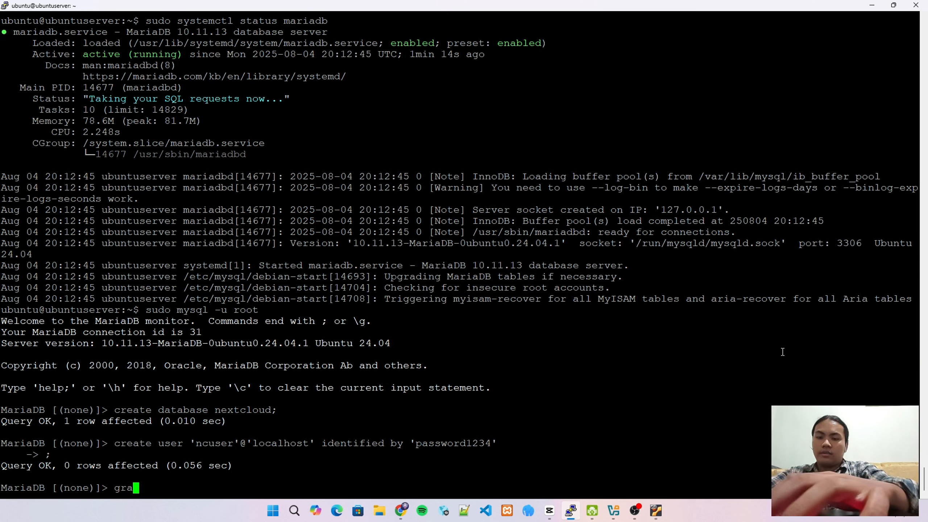
{"action": "type", "text": "nt all "}
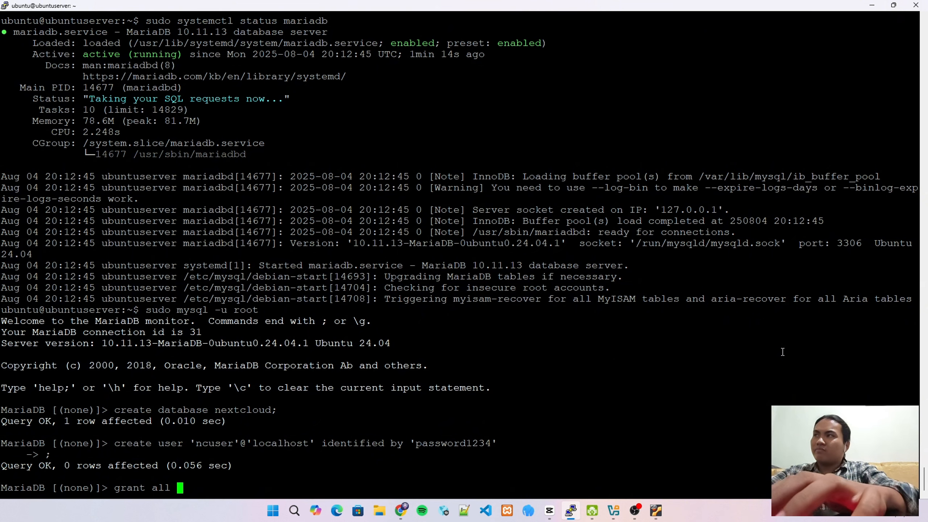
{"action": "type", "text": "pri"}
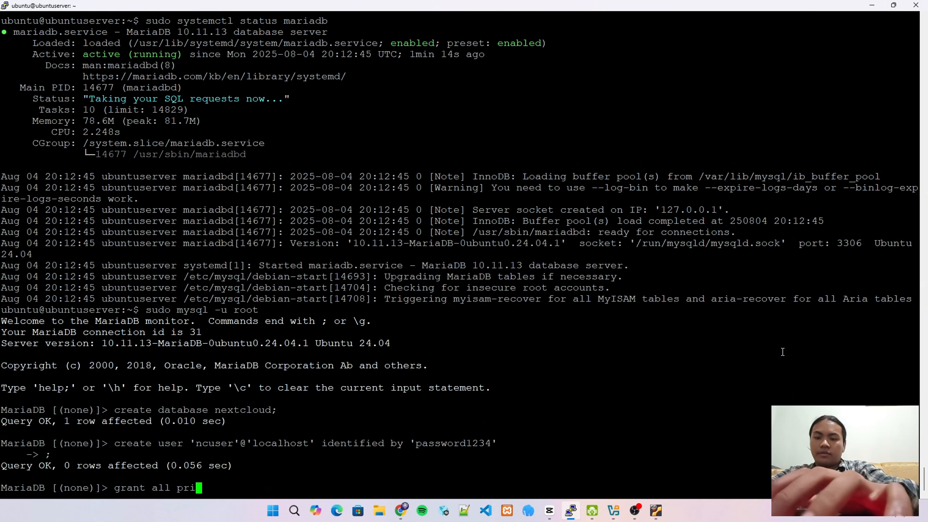
{"action": "type", "text": "vileges "}
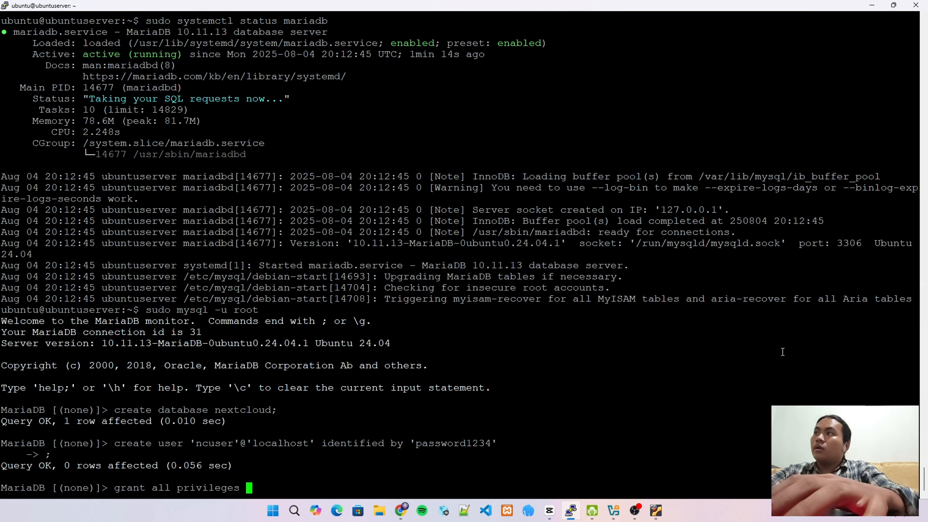
{"action": "type", "text": "on"}
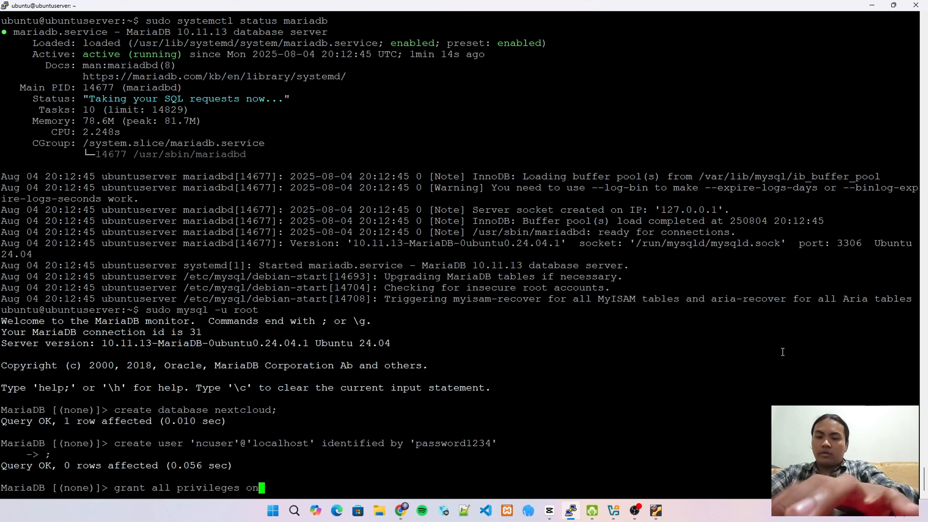
{"action": "type", "text": " nexc"}
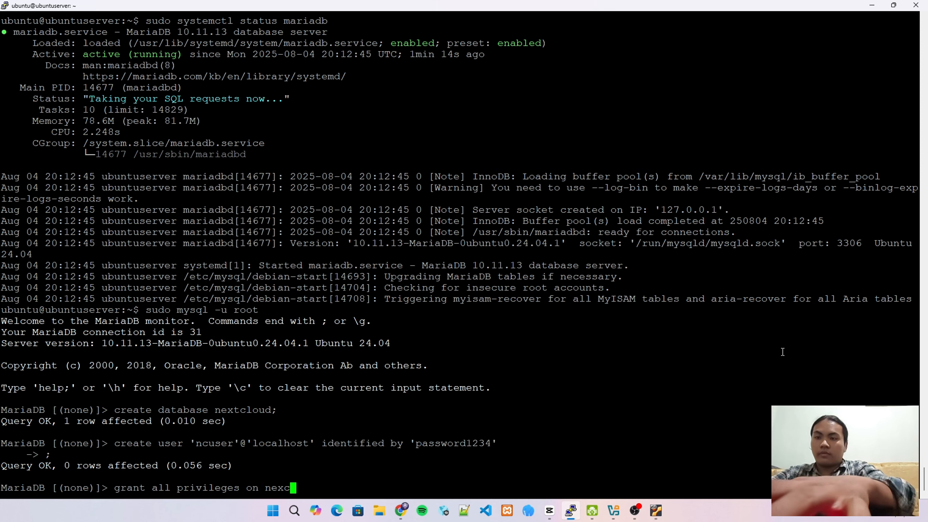
{"action": "key", "text": "BackSpace"}
{"action": "type", "text": "tclous"}
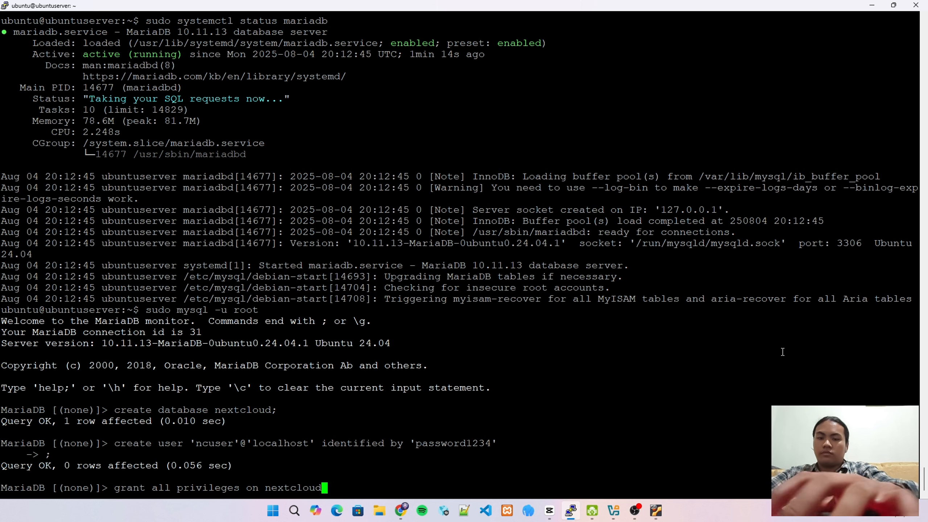
{"action": "type", "text": "."}
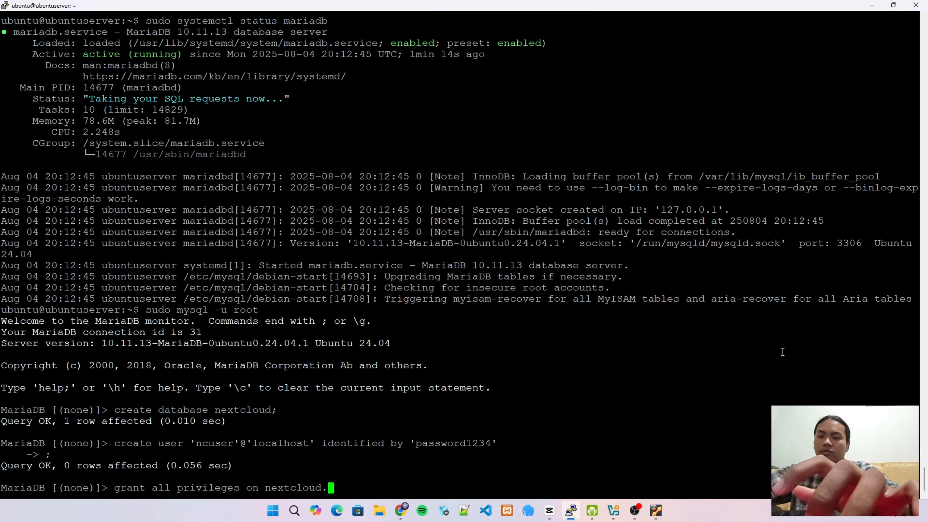
{"action": "type", "text": "*"}
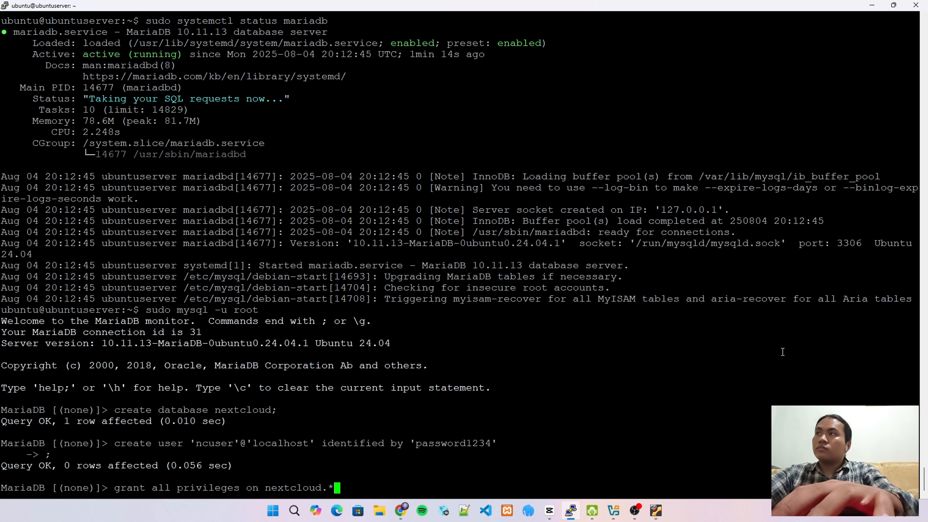
{"action": "type", "text": " to "}
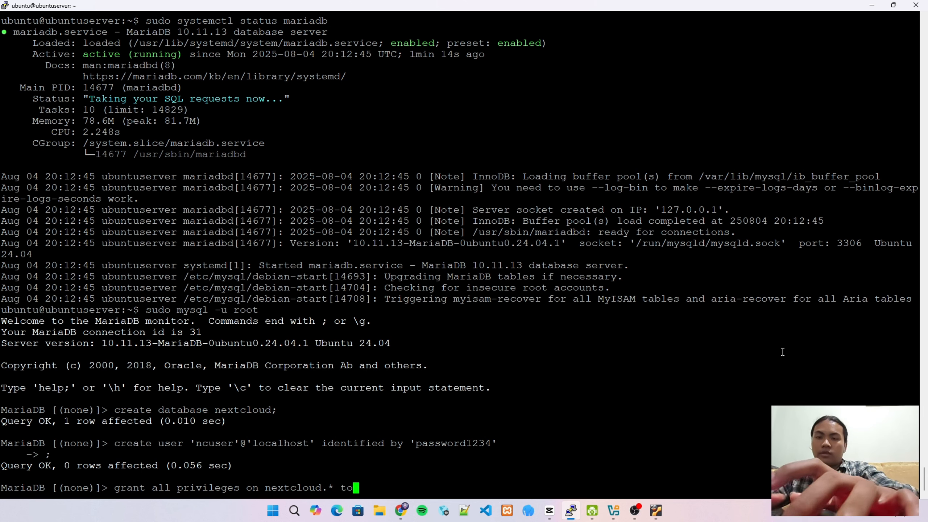
{"action": "type", "text": "'n"}
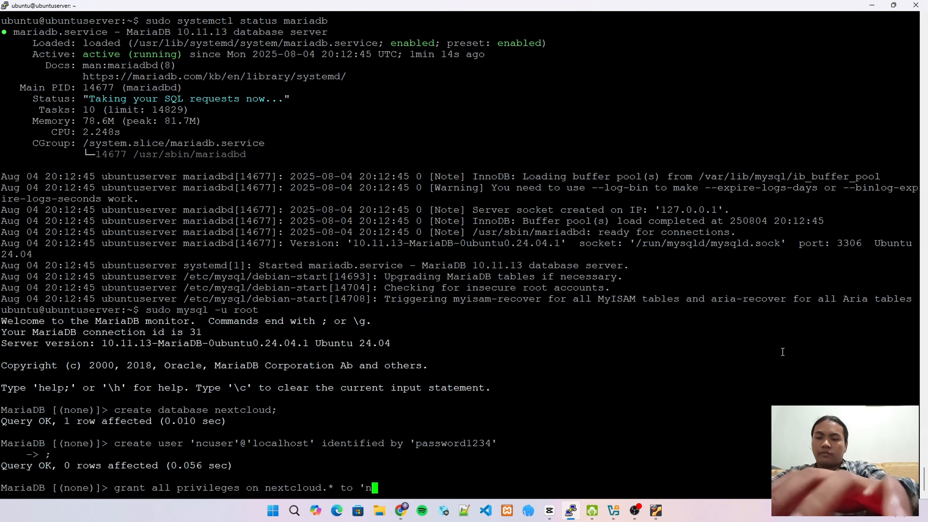
{"action": "type", "text": "cuser"}
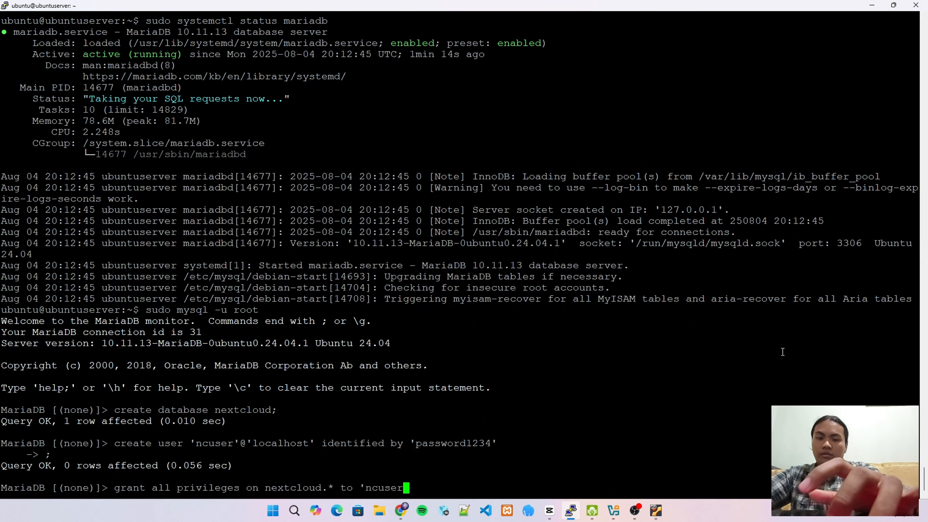
{"action": "type", "text": "'"}
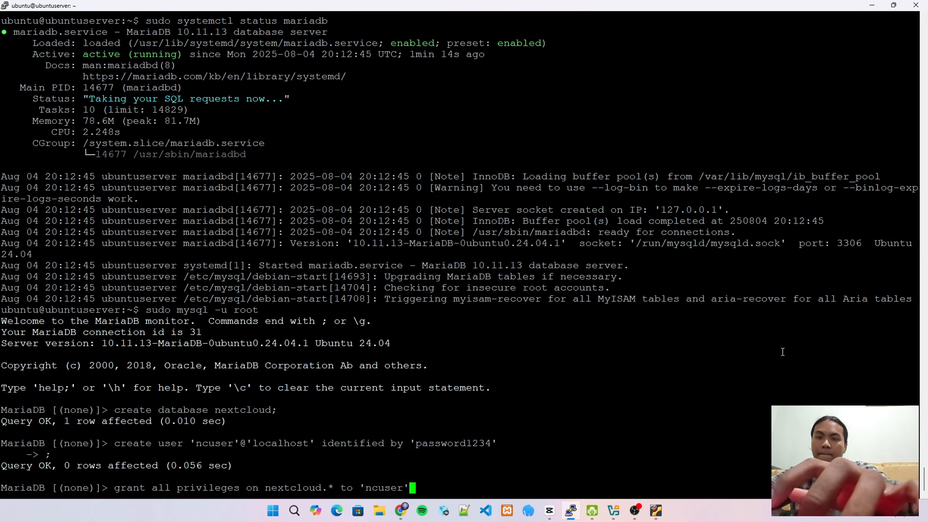
{"action": "type", "text": "@"}
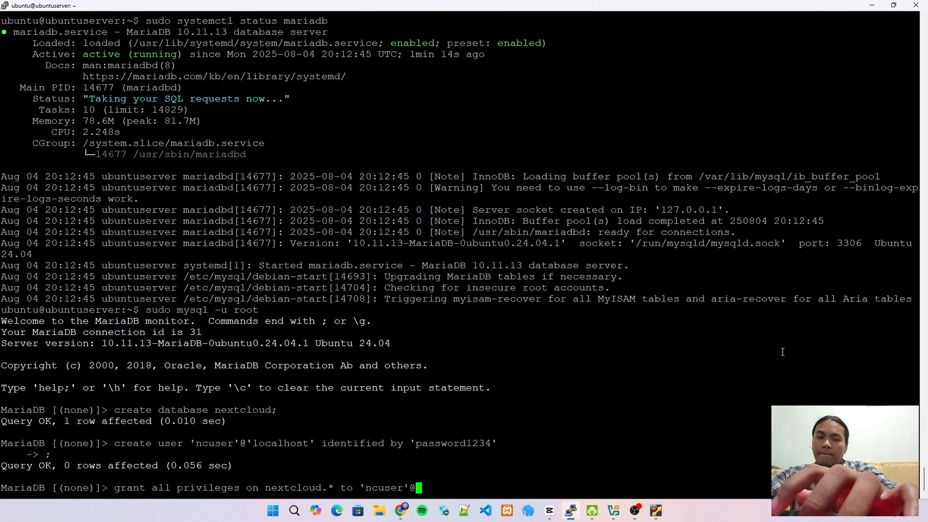
{"action": "type", "text": "'loca"}
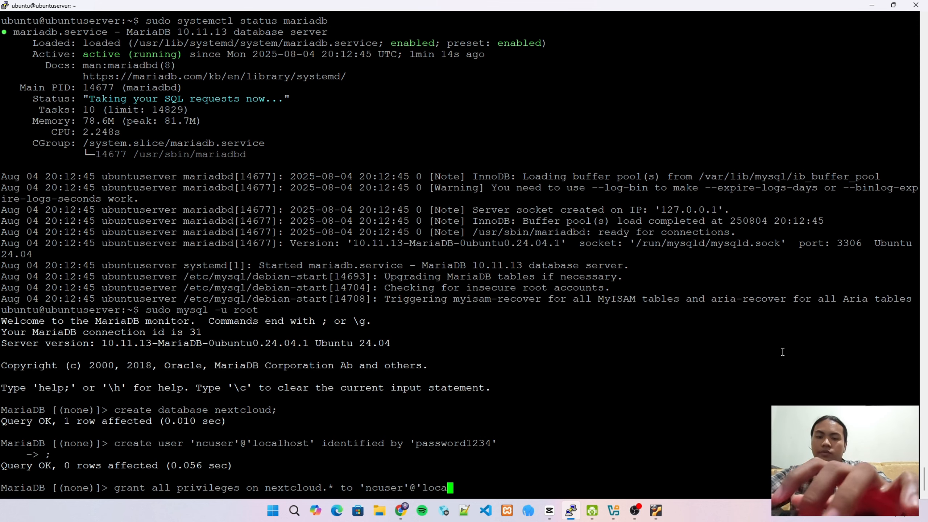
{"action": "type", "text": "lhost"}
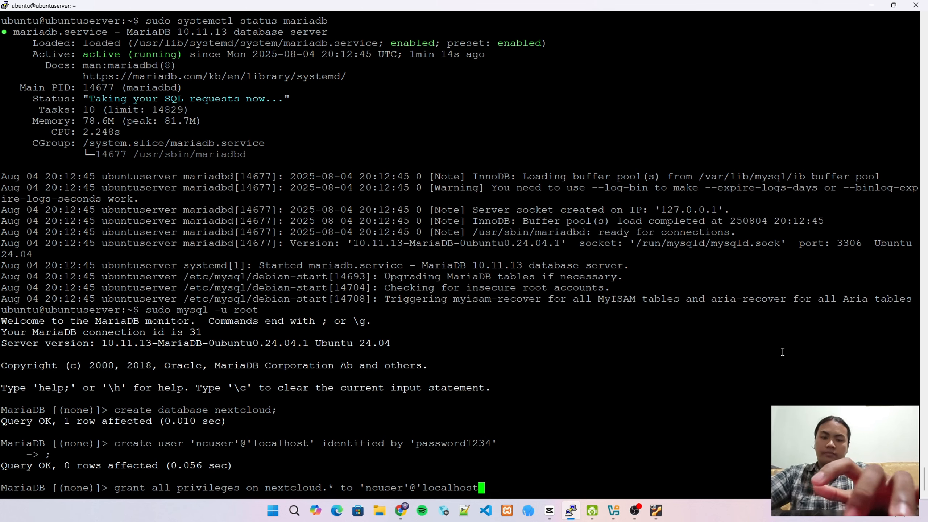
{"action": "type", "text": "'"}
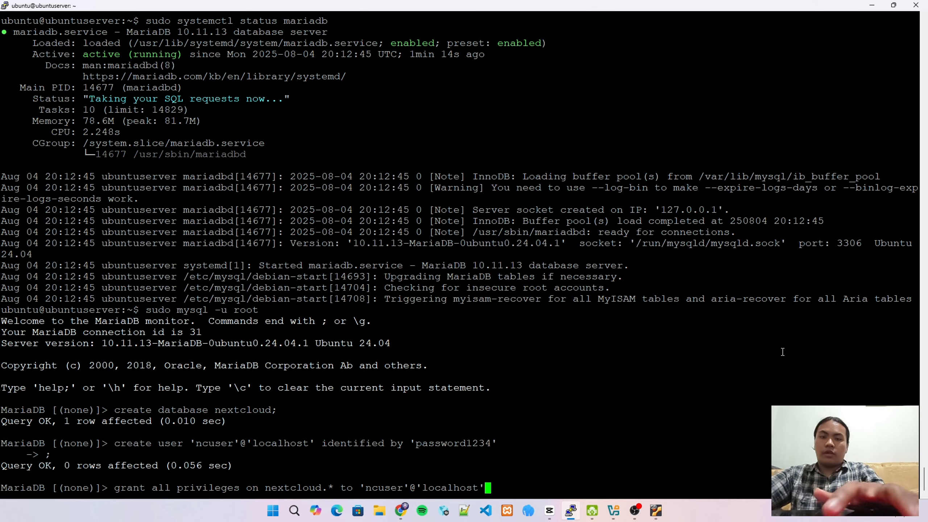
{"action": "type", "text": ";"}
{"action": "key", "text": "Return"}
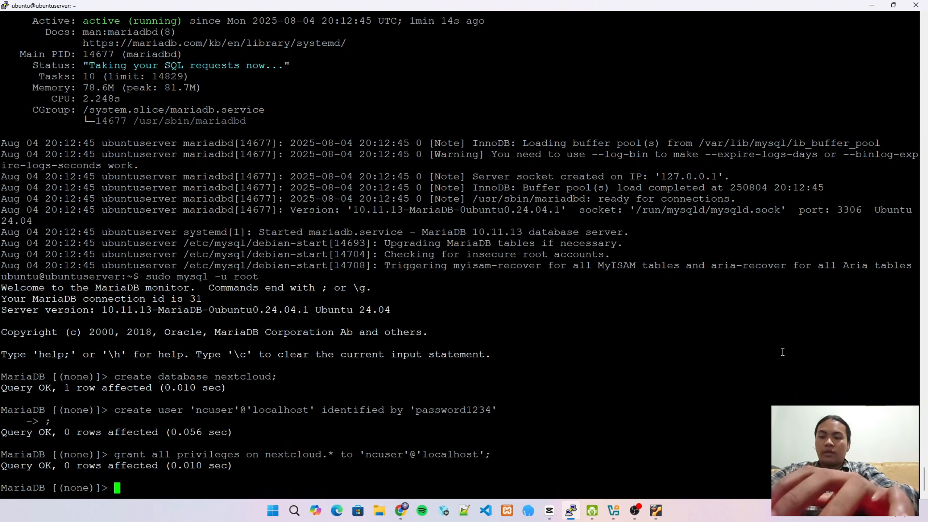
{"action": "type", "text": "flusd"}
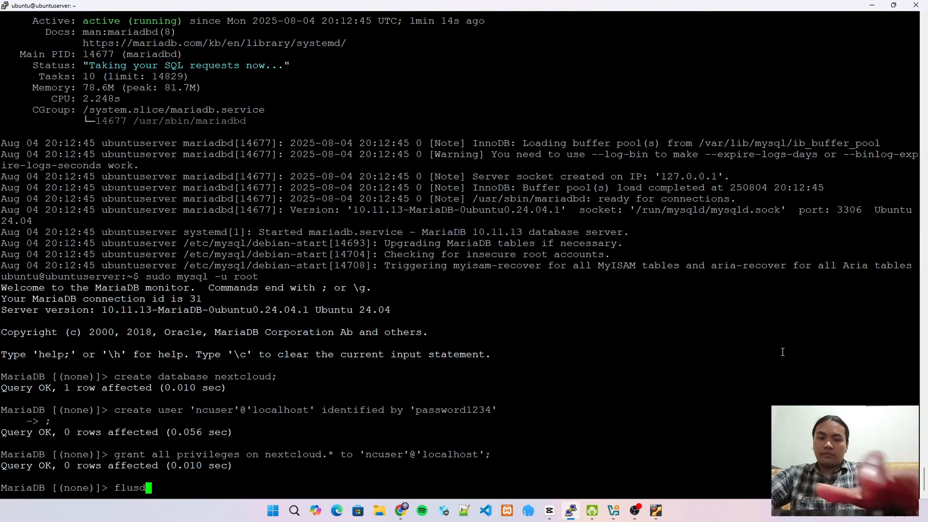
{"action": "key", "text": "BackSpace"}
{"action": "type", "text": "h "}
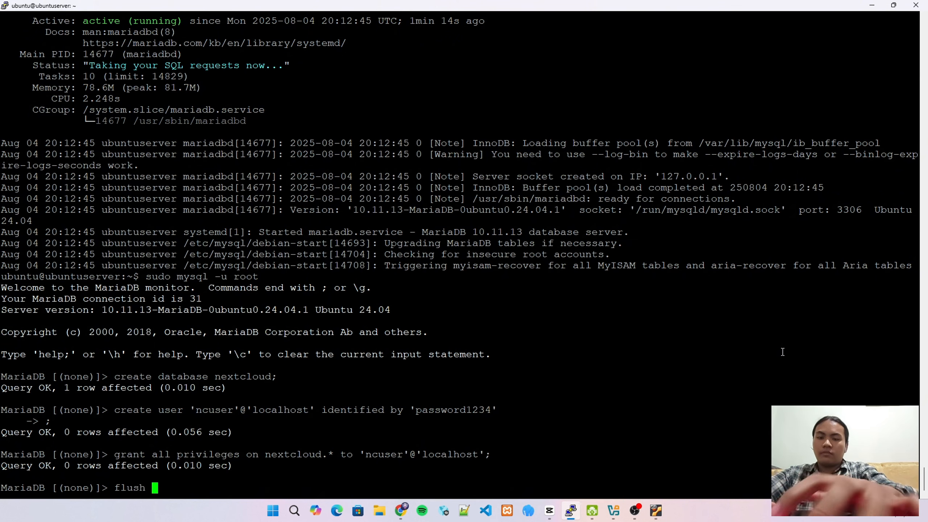
{"action": "type", "text": "privileges"}
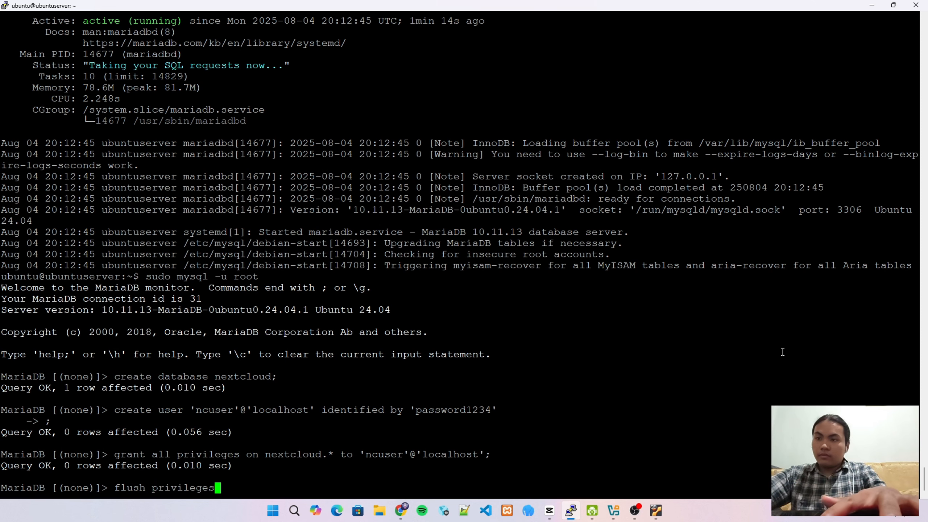
{"action": "type", "text": ";"}
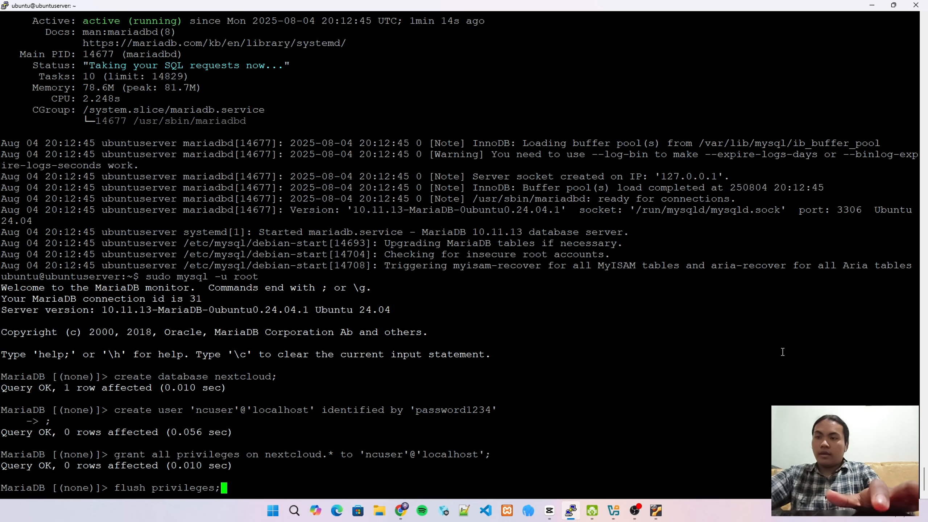
{"action": "key", "text": "Return"}
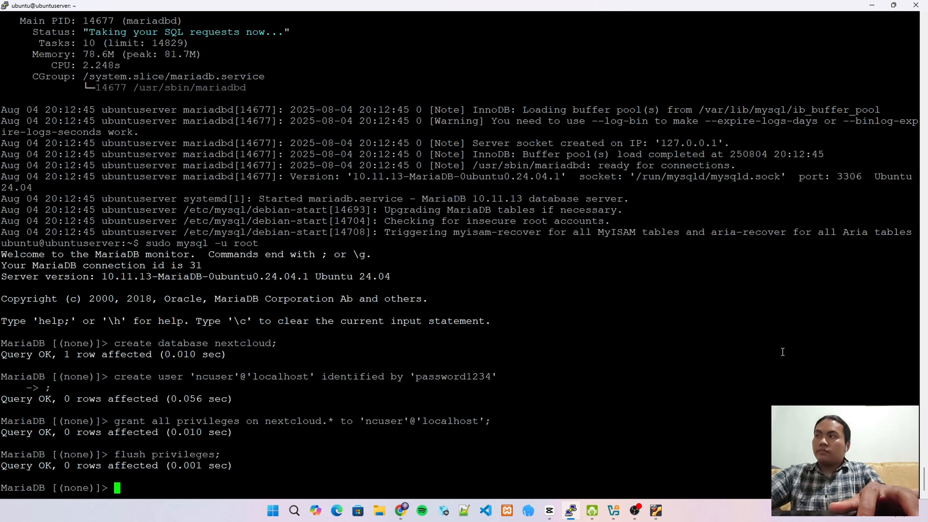
Run show databases; to confirm nextcloud is listed, then exit MariaDB
{"action": "type", "text": "kemud"}
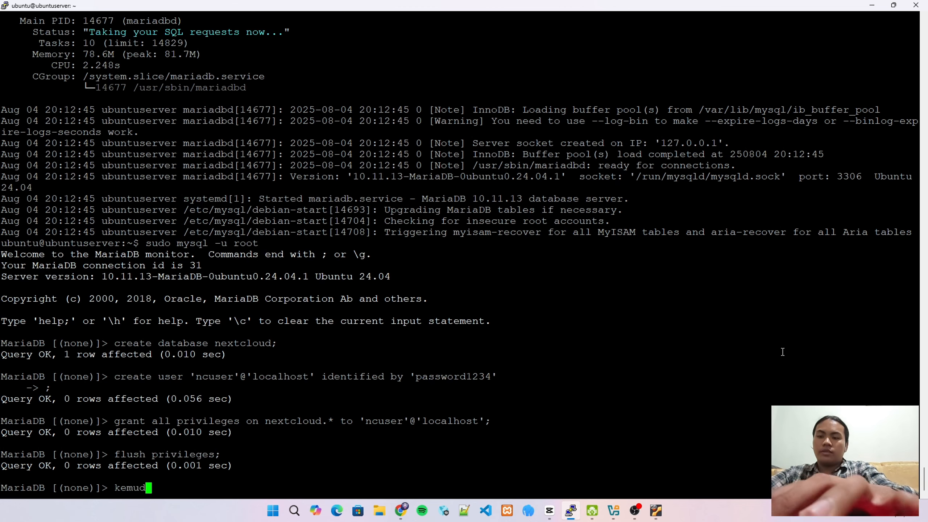
{"action": "type", "text": "ian"}
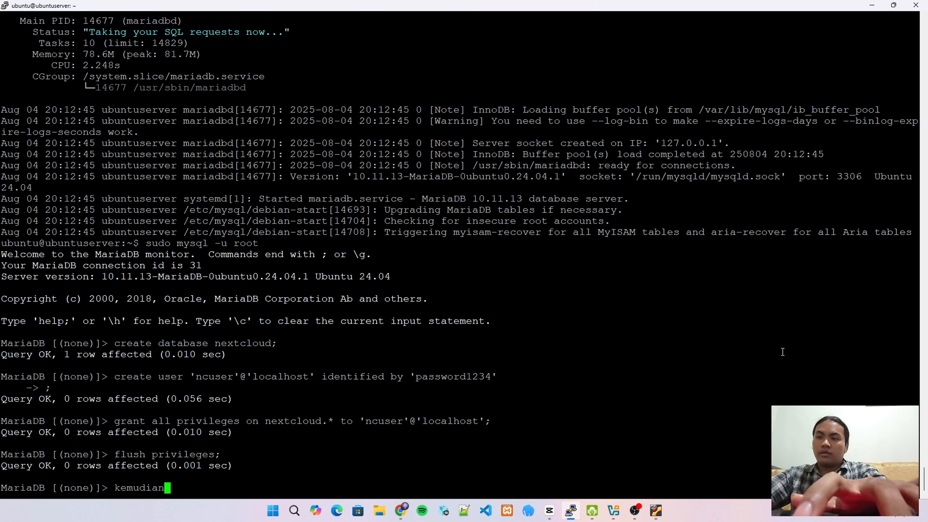
{"action": "key", "text": "ctrl+u"}
{"action": "type", "text": "sho"}
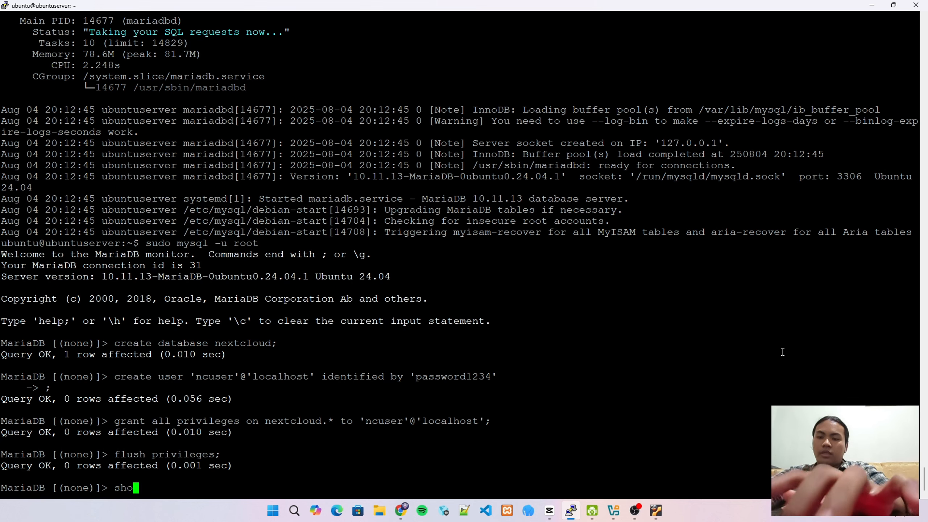
{"action": "type", "text": "w databases;"}
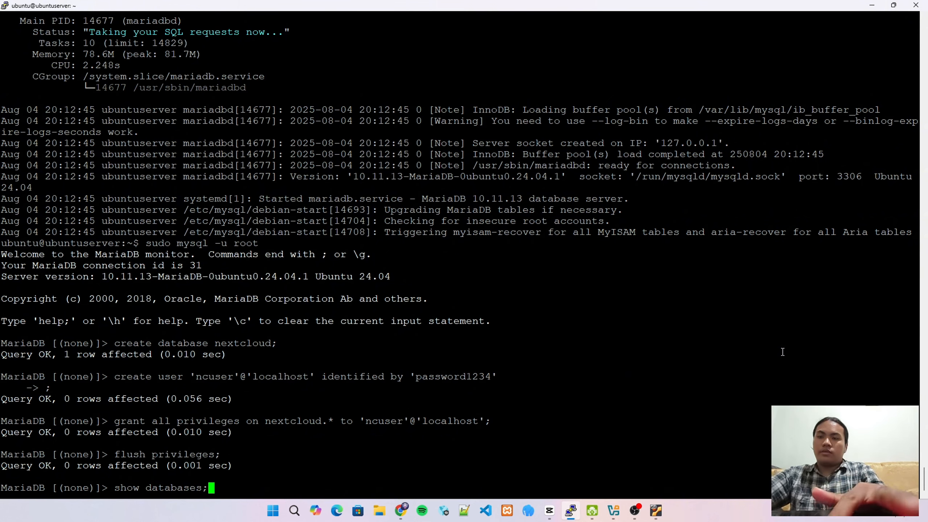
{"action": "key", "text": "Return"}
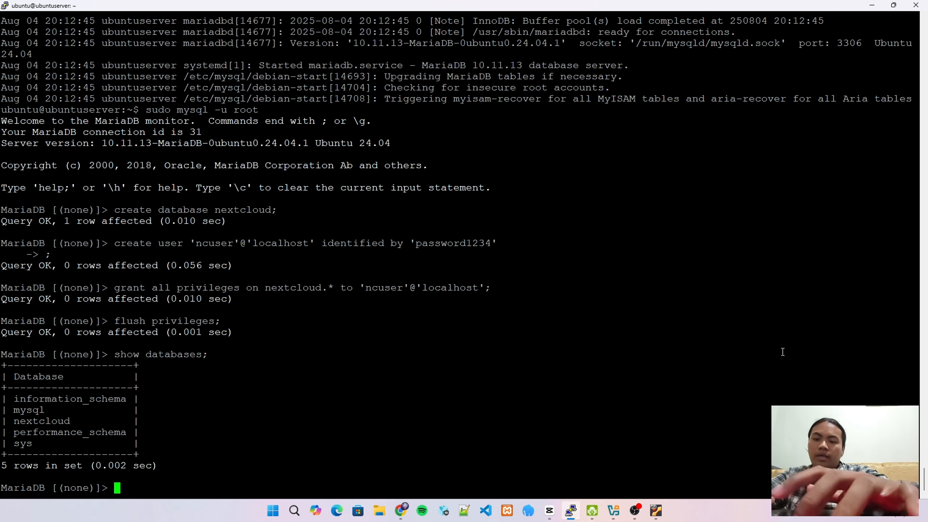
{"action": "type", "text": "ei"}
{"action": "key", "text": "BackSpace"}
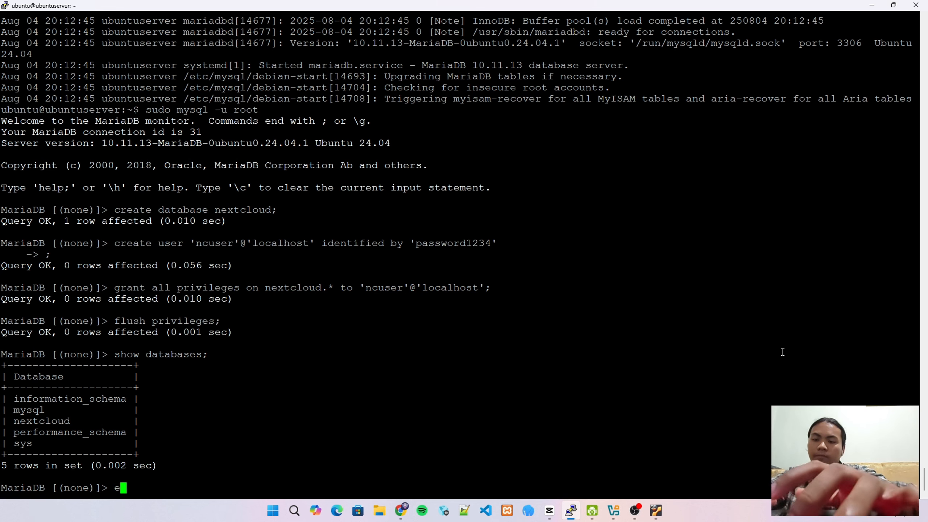
{"action": "type", "text": "xit"}
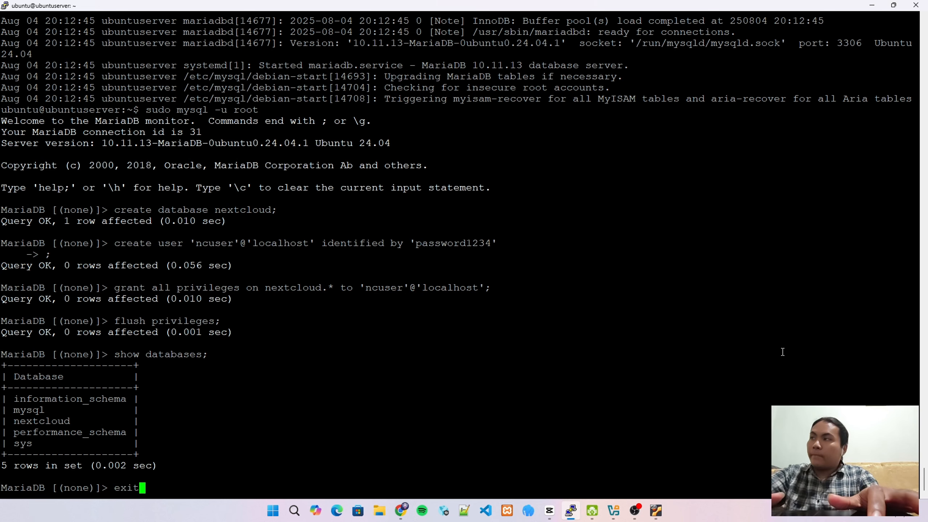
{"action": "key", "text": "Return"}
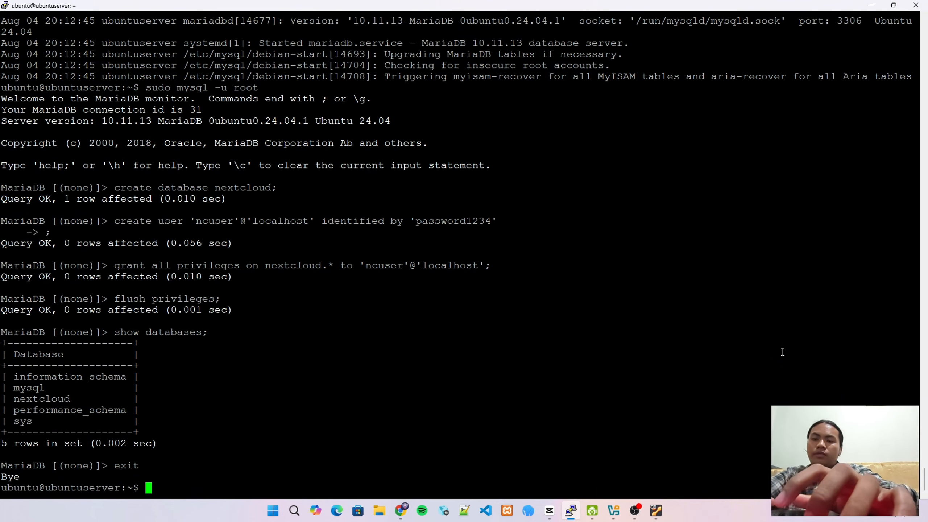
Clear the terminal and type sudo apt install php8.3 php8.3-common without running it
{"action": "type", "text": "clear"}
{"action": "key", "text": "Return"}
{"action": "type", "text": "Q"}
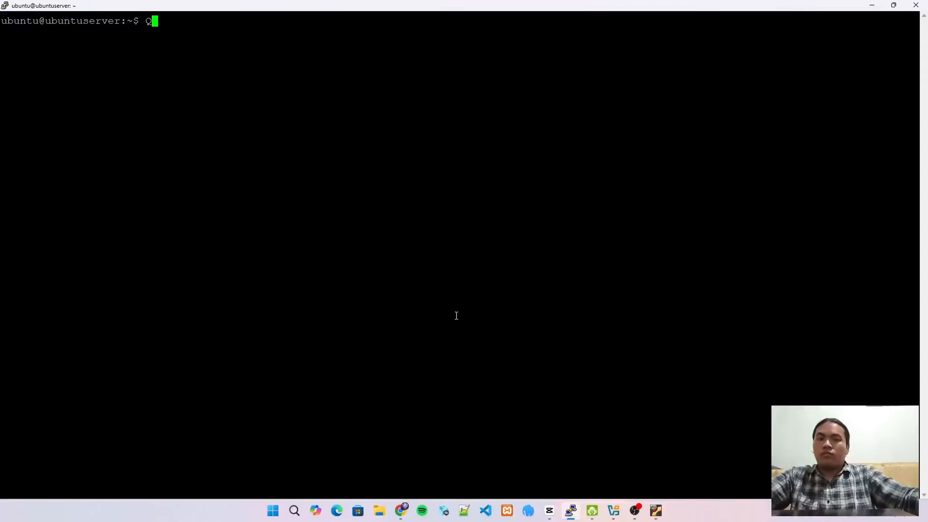
{"action": "key", "text": "BackSpace"}
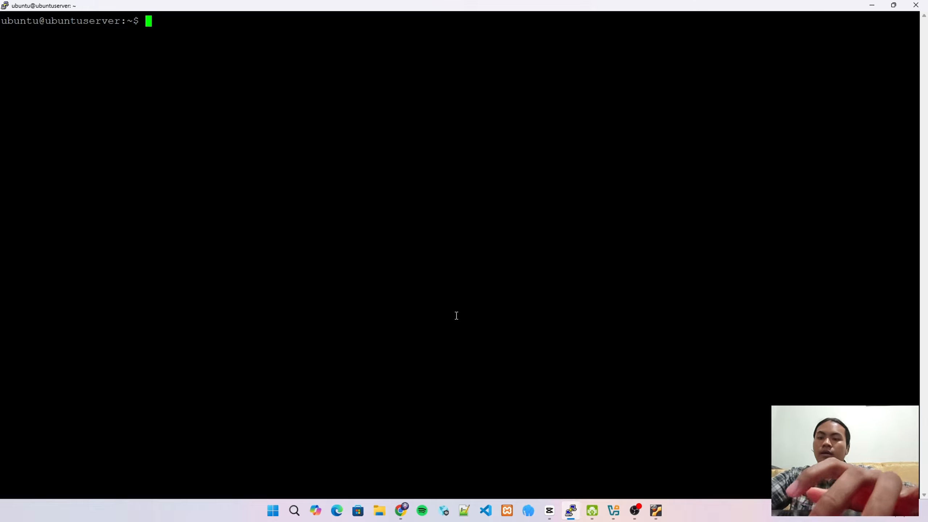
{"action": "type", "text": "s"}
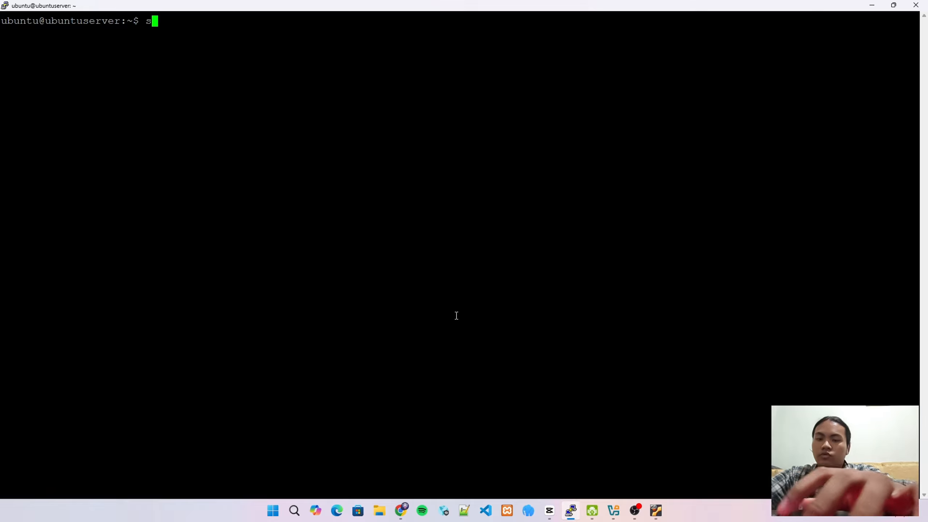
{"action": "type", "text": "udo"}
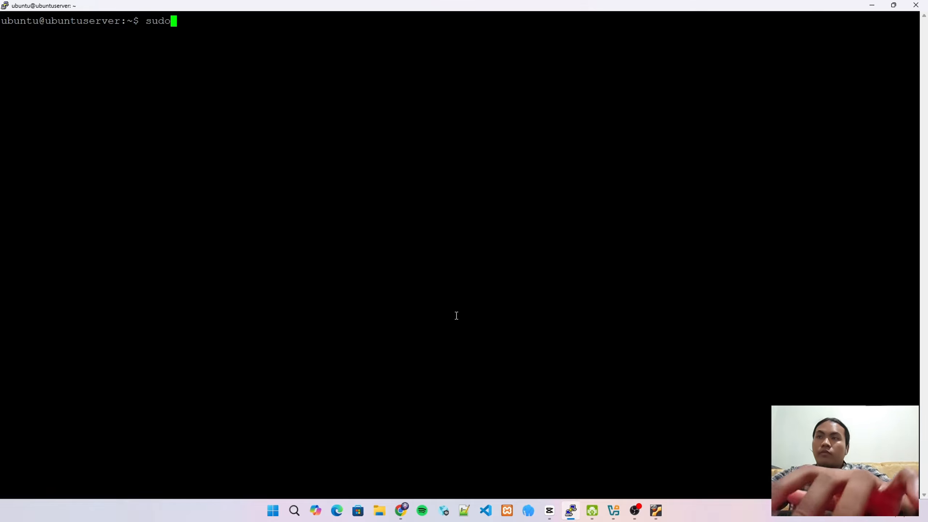
{"action": "type", "text": " apt i"}
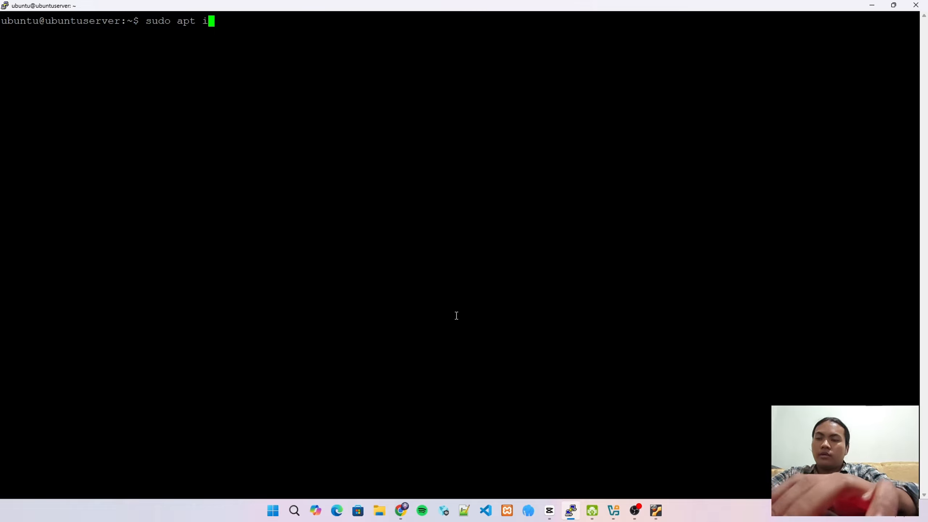
{"action": "type", "text": "nsta"}
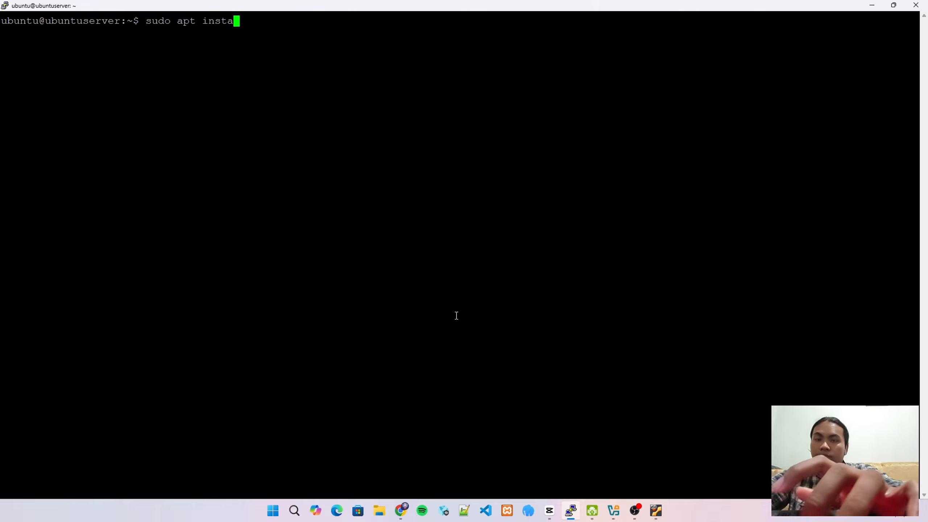
{"action": "type", "text": "ll php"}
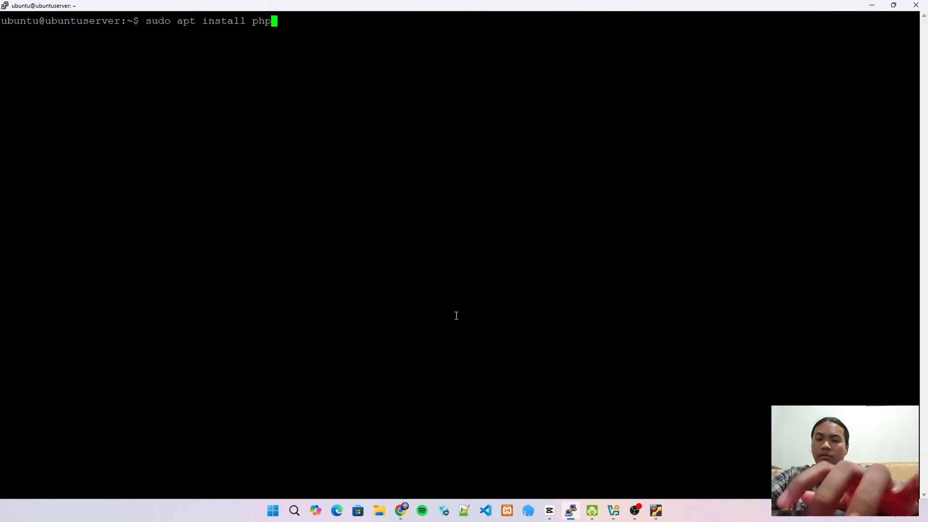
{"action": "type", "text": "8."}
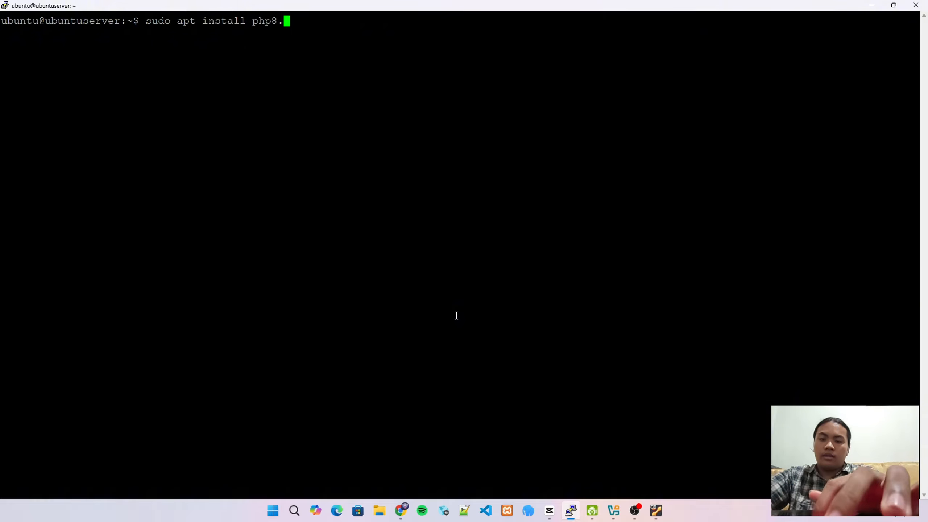
{"action": "type", "text": "3 "}
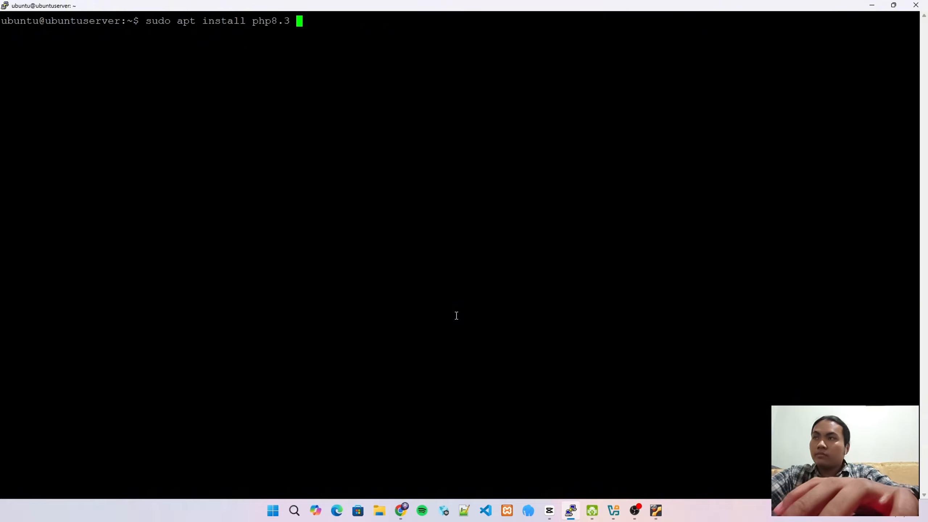
{"action": "type", "text": "php"}
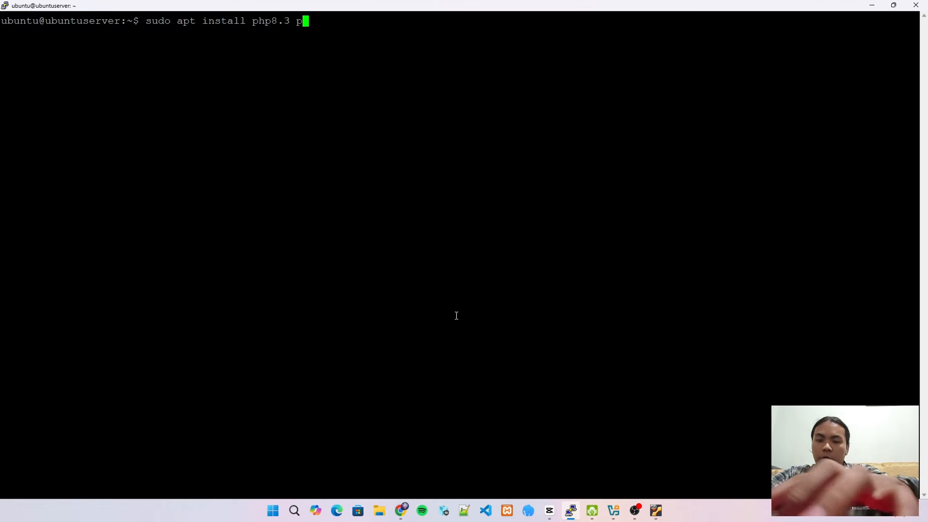
{"action": "type", "text": "8."}
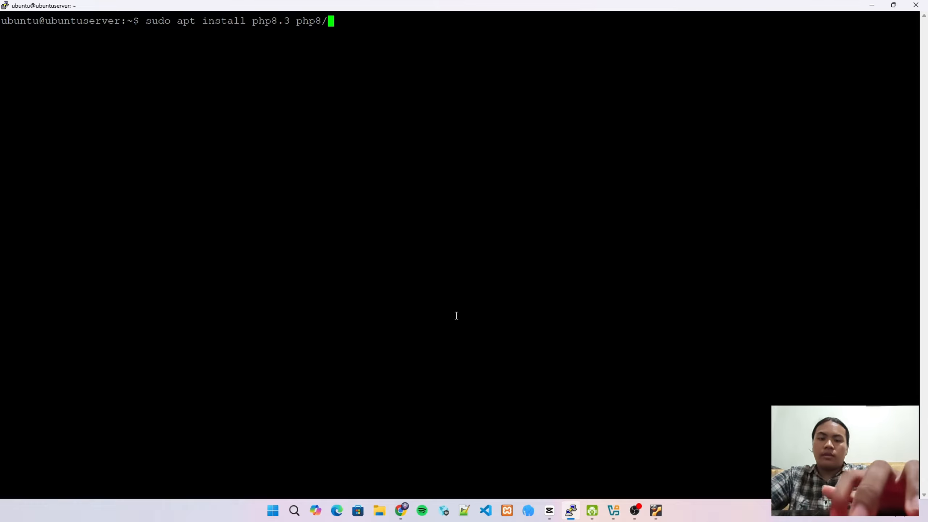
{"action": "type", "text": "3"}
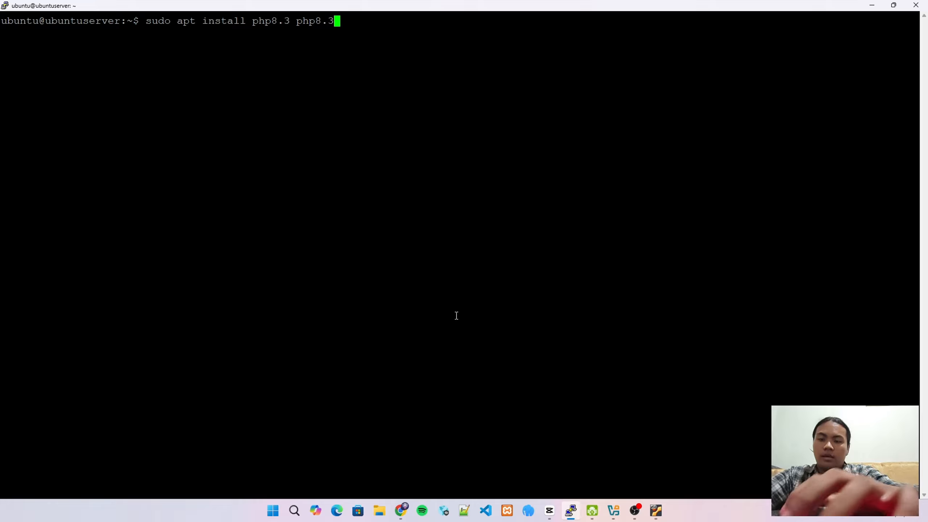
{"action": "type", "text": "-common"}
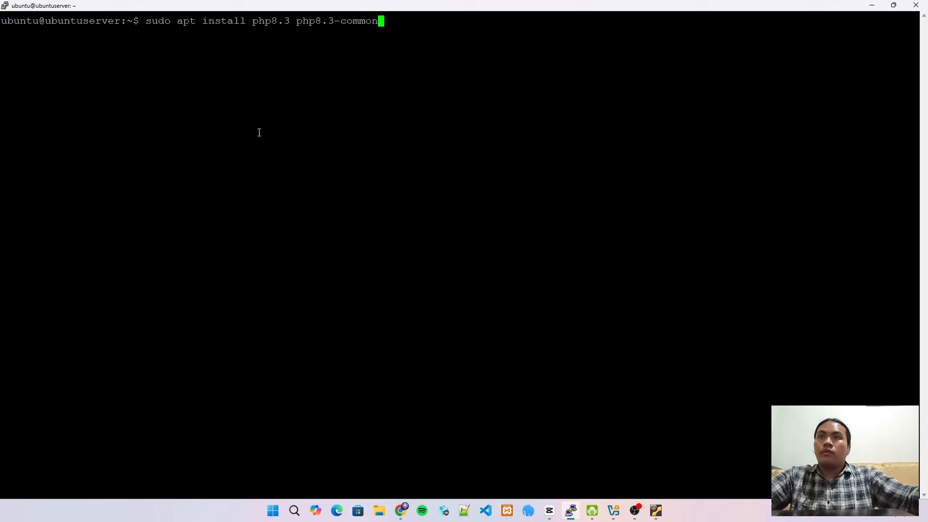
Add php8.3-cli to the install command by pasting php8.3-common and changing its suffix
{"action": "left_click_drag", "start_coordinate": [297, 23], "coordinate": [375, 27]}
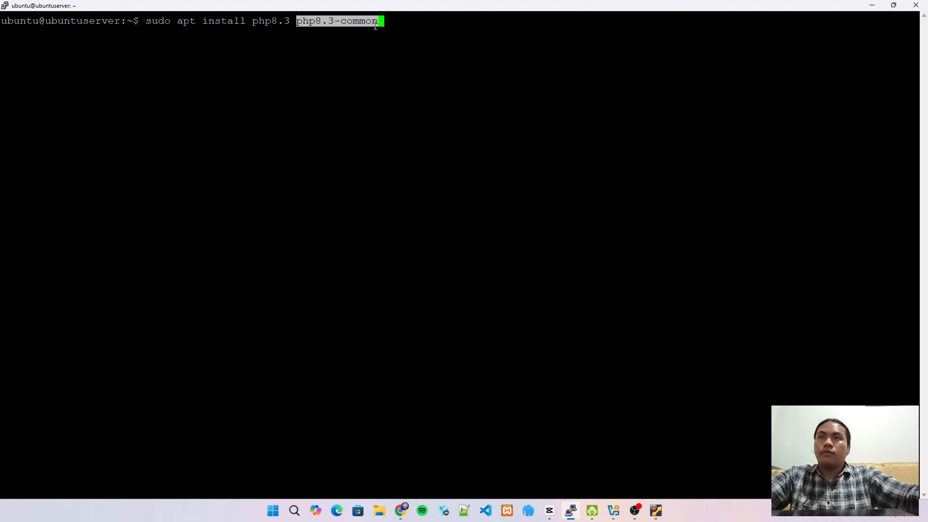
{"action": "right_click", "coordinate": [395, 20]}
{"action": "left_click_drag", "start_coordinate": [380, 21], "coordinate": [462, 22]}
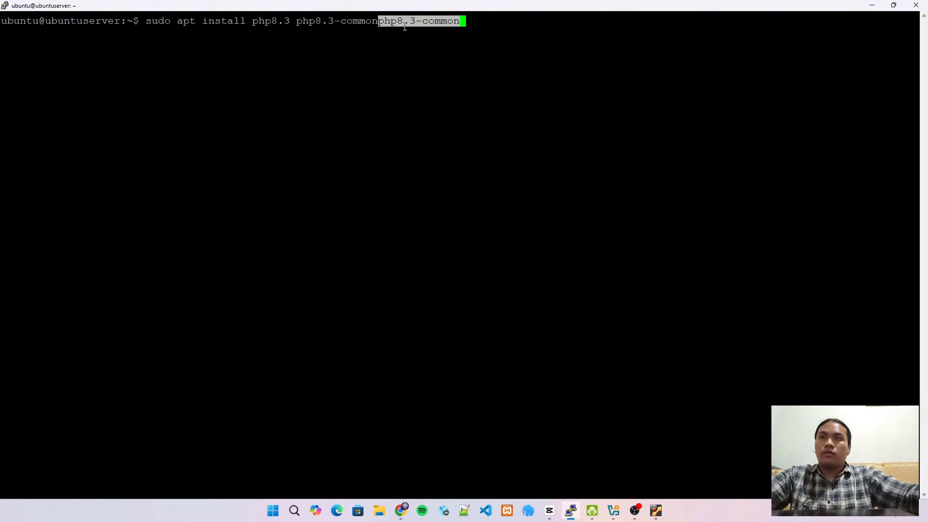
{"action": "key", "text": "Left"}
{"action": "key", "text": "Left"}
{"action": "key", "text": "Left"}
{"action": "key", "text": "Left"}
{"action": "key", "text": "Left"}
{"action": "key", "text": "Left"}
{"action": "key", "text": "Left"}
{"action": "key", "text": "Left"}
{"action": "key", "text": "Left"}
{"action": "key", "text": "Left"}
{"action": "key", "text": "Left"}
{"action": "key", "text": "Left"}
{"action": "key", "text": "Left"}
{"action": "key", "text": "Left"}
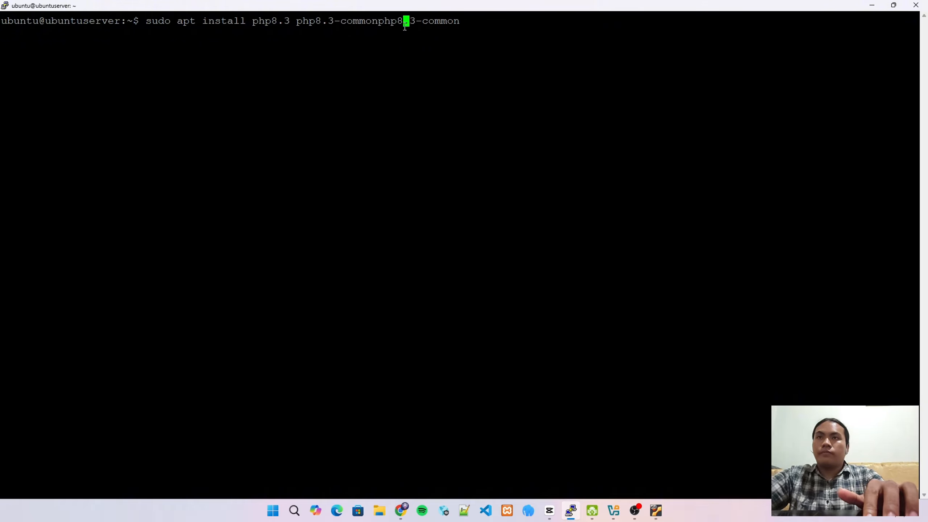
{"action": "type", "text": "\\"}
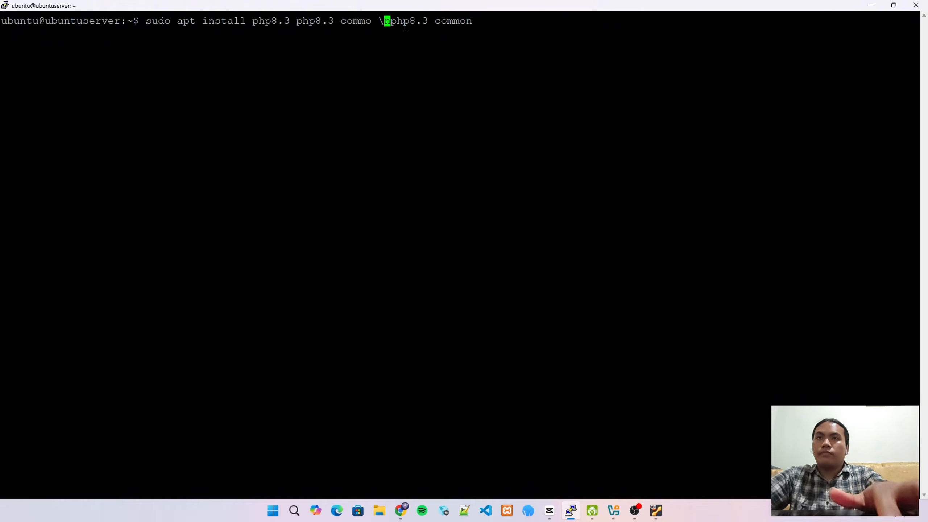
{"action": "key", "text": "BackSpace"}
{"action": "key", "text": "BackSpace"}
{"action": "key", "text": "Right"}
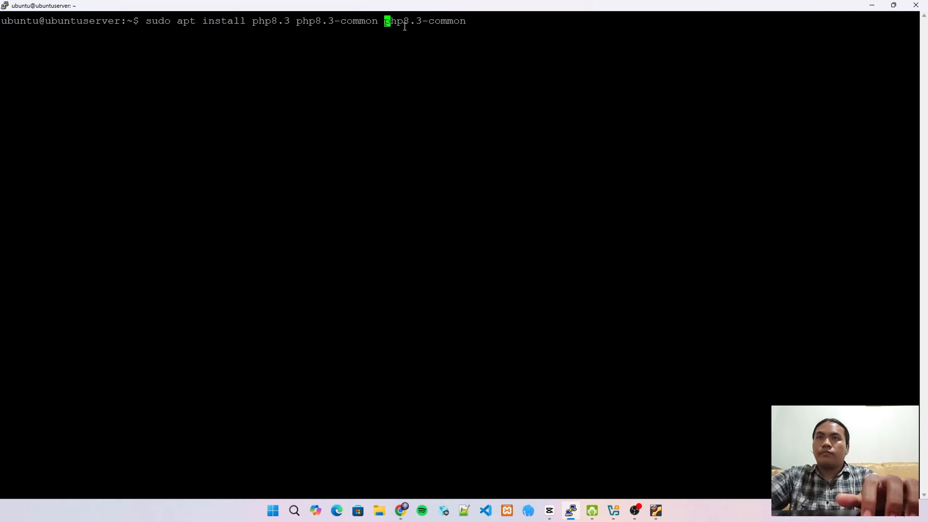
{"action": "key", "text": "Right"}
{"action": "key", "text": "Right"}
{"action": "key", "text": "Right"}
{"action": "key", "text": "Right"}
{"action": "key", "text": "Right"}
{"action": "key", "text": "Right"}
{"action": "key", "text": "Right"}
{"action": "key", "text": "Right"}
{"action": "key", "text": "Right"}
{"action": "key", "text": "Right"}
{"action": "key", "text": "Right"}
{"action": "key", "text": "Right"}
{"action": "key", "text": "BackSpace"}
{"action": "key", "text": "BackSpace"}
{"action": "key", "text": "BackSpace"}
{"action": "key", "text": "BackSpace"}
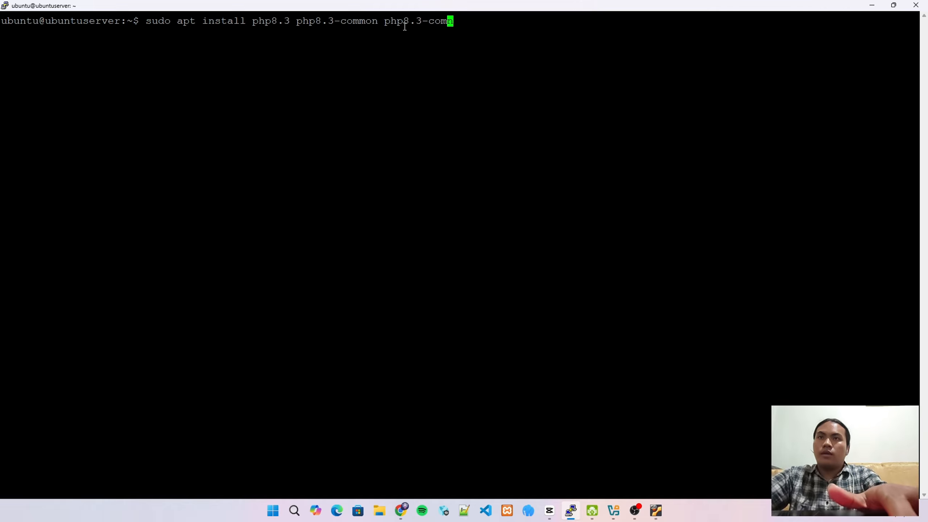
{"action": "key", "text": "BackSpace"}
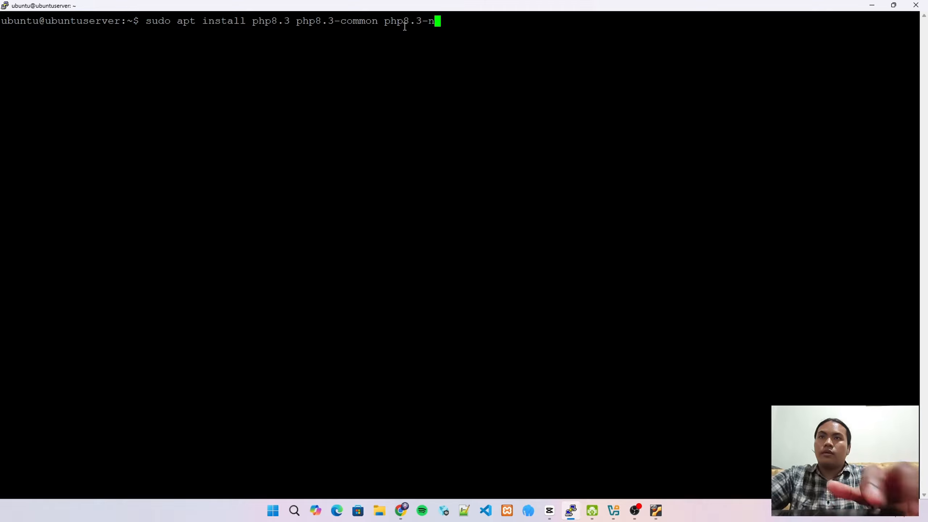
{"action": "key", "text": "Delete"}
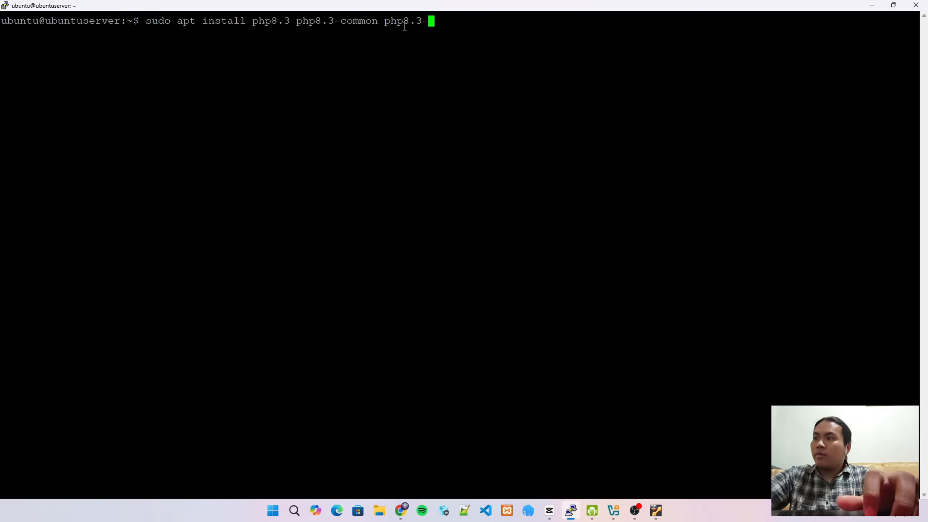
{"action": "type", "text": "cli"}
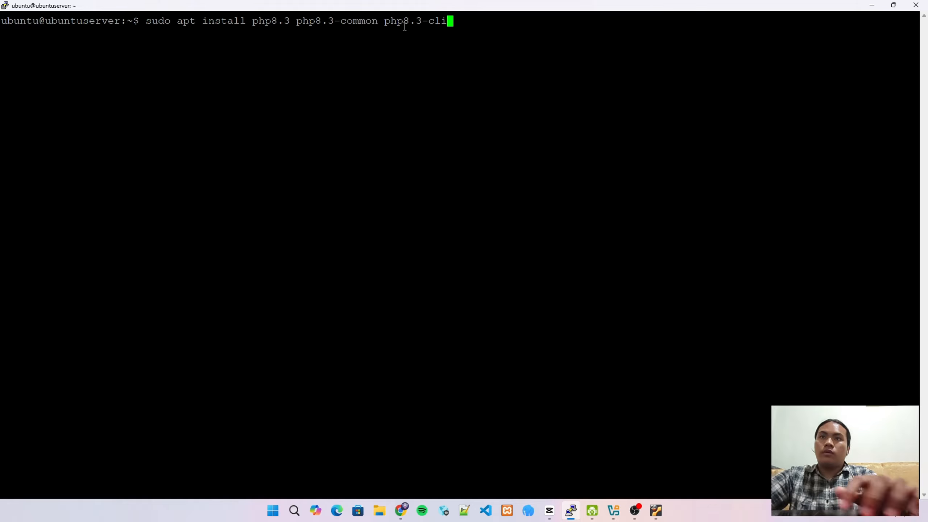
Add php8.3-fpm after php8.3-cli in the install command
{"action": "right_click", "coordinate": [405, 27]}
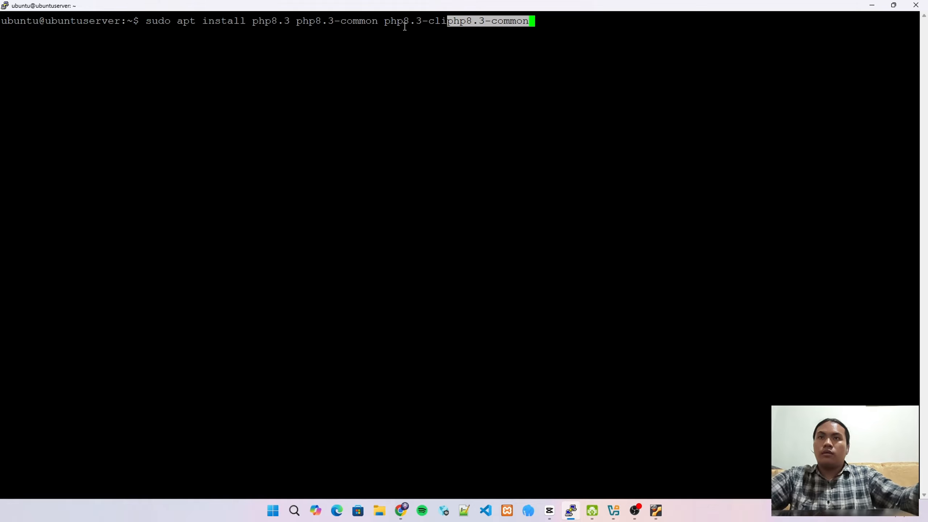
{"action": "key", "text": "Left"}
{"action": "key", "text": "Left"}
{"action": "key", "text": "Left"}
{"action": "key", "text": "Left"}
{"action": "key", "text": "Left"}
{"action": "key", "text": "Left"}
{"action": "key", "text": "Left"}
{"action": "key", "text": "Left"}
{"action": "key", "text": "Left"}
{"action": "key", "text": "Left"}
{"action": "key", "text": "Left"}
{"action": "key", "text": "Left"}
{"action": "key", "text": "Left"}
{"action": "key", "text": "Left"}
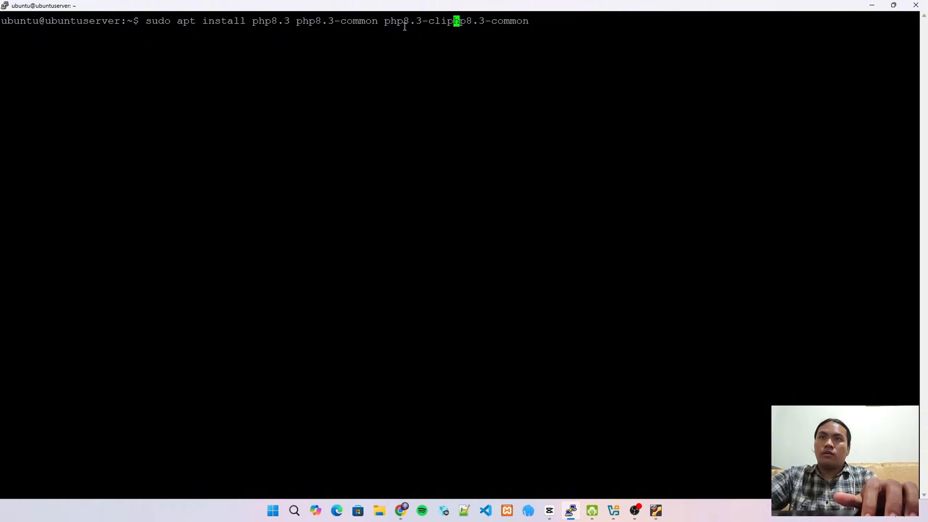
{"action": "key", "text": "Right"}
{"action": "key", "text": "Right"}
{"action": "key", "text": "Right"}
{"action": "key", "text": "Right"}
{"action": "key", "text": "Right"}
{"action": "key", "text": "Right"}
{"action": "key", "text": "Right"}
{"action": "key", "text": "Right"}
{"action": "key", "text": "Right"}
{"action": "key", "text": "Right"}
{"action": "key", "text": "Right"}
{"action": "key", "text": "Right"}
{"action": "key", "text": "Right"}
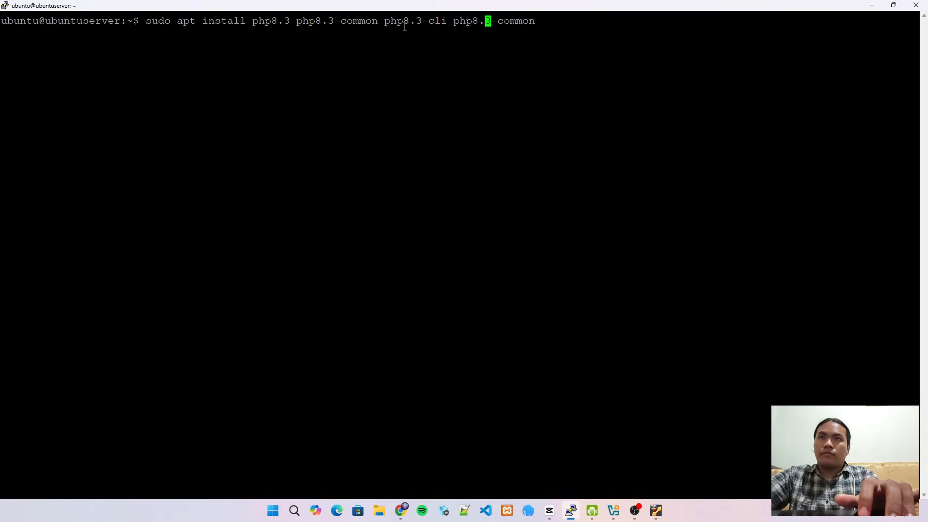
{"action": "key", "text": "Right"}
{"action": "key", "text": "BackSpace"}
{"action": "key", "text": "BackSpace"}
{"action": "key", "text": "BackSpace"}
{"action": "key", "text": "BackSpace"}
{"action": "key", "text": "BackSpace"}
{"action": "key", "text": "BackSpace"}
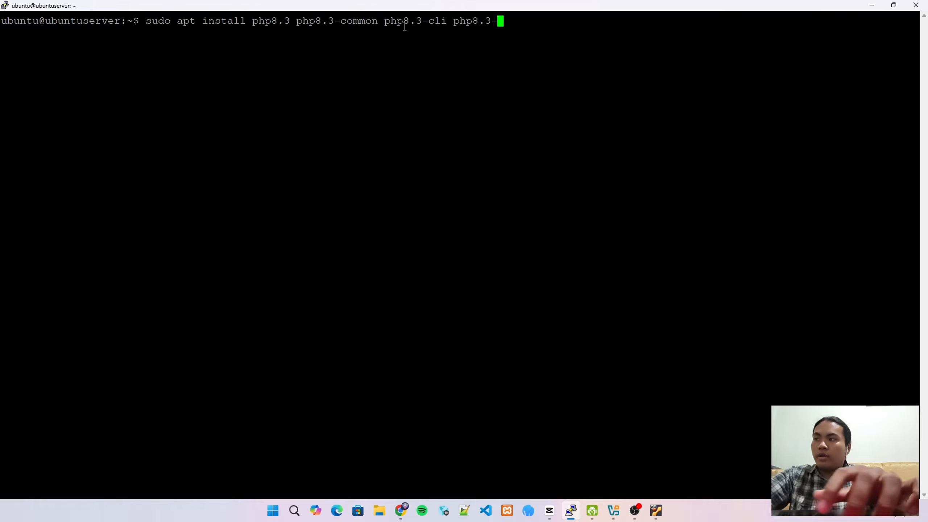
{"action": "type", "text": "fpm"}
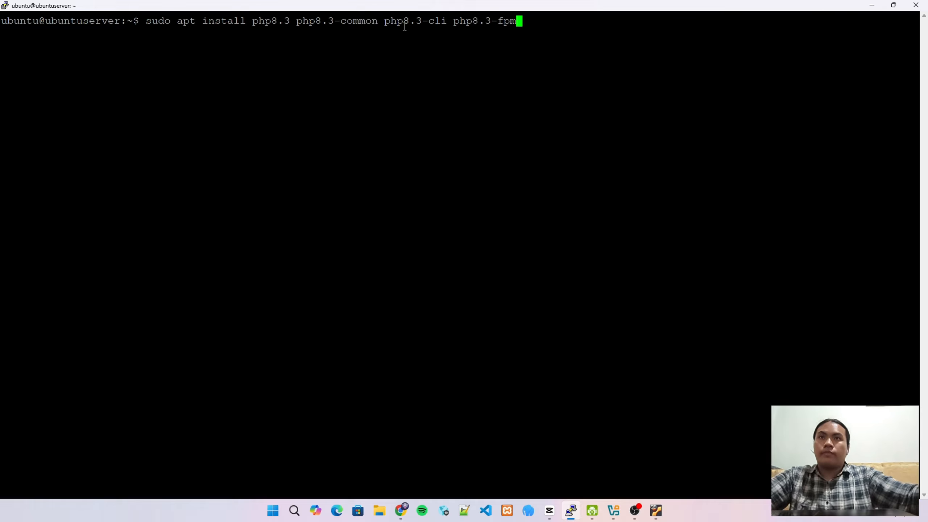
Add php8.3-gd and php8.3-xml to the end of the install command
{"action": "right_click", "coordinate": [539, 22]}
{"action": "double_click", "coordinate": [539, 22]}
{"action": "key", "text": "ctrl+c"}
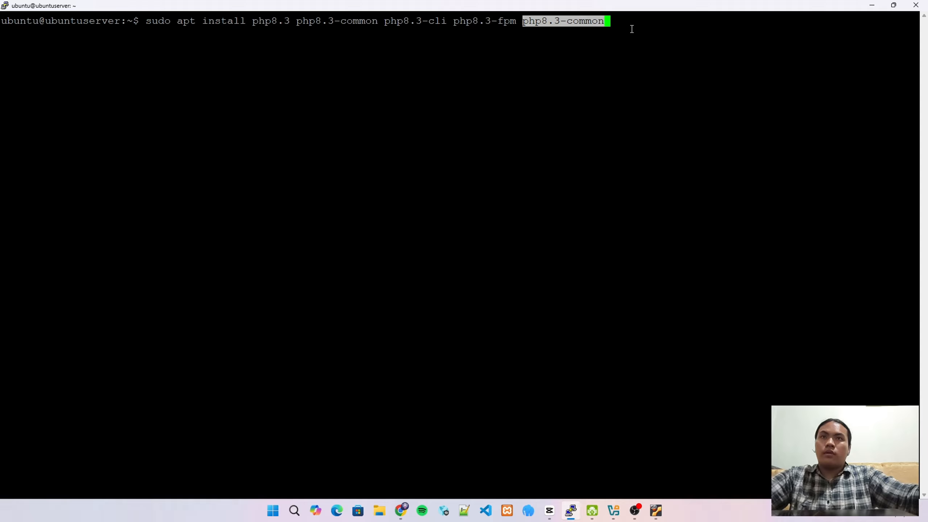
{"action": "key", "text": "BackSpace"}
{"action": "key", "text": "BackSpace"}
{"action": "key", "text": "BackSpace"}
{"action": "key", "text": "BackSpace"}
{"action": "key", "text": "BackSpace"}
{"action": "key", "text": "BackSpace"}
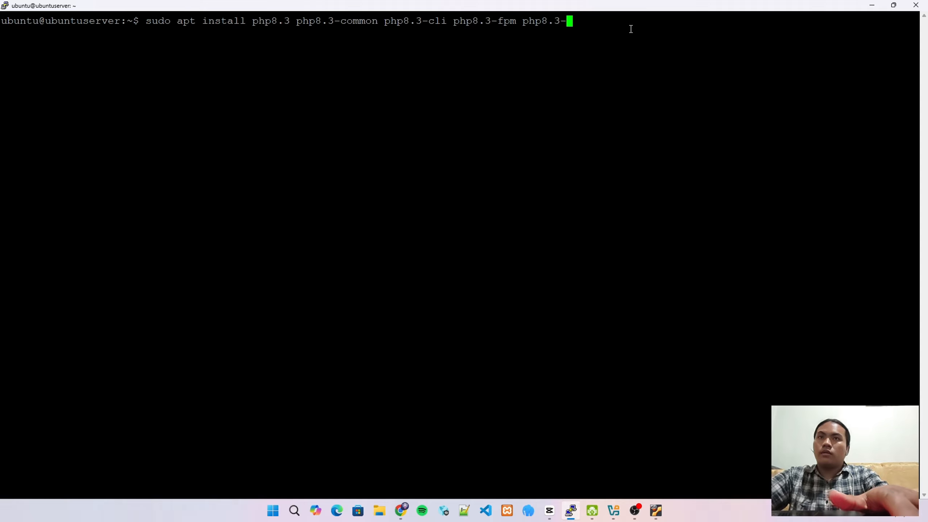
{"action": "type", "text": "gd"}
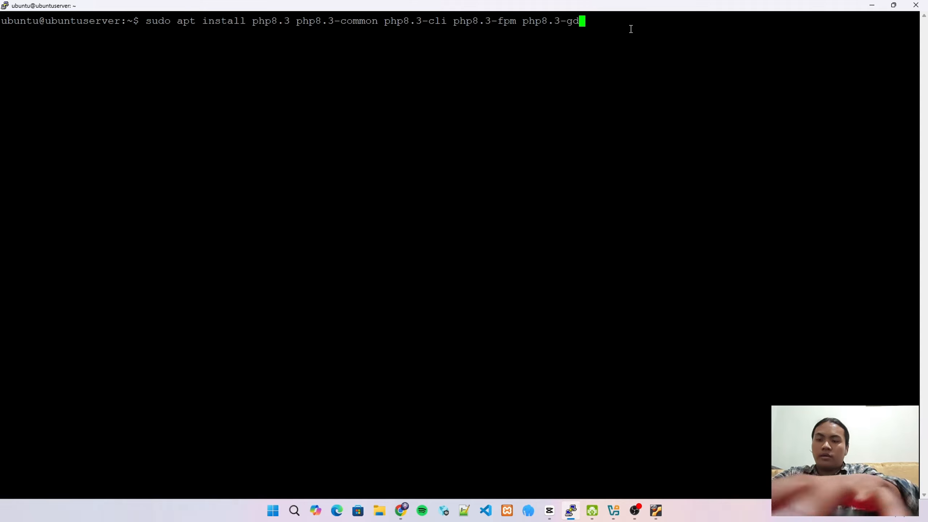
{"action": "right_click", "coordinate": [631, 29]}
{"action": "double_click", "coordinate": [631, 29]}
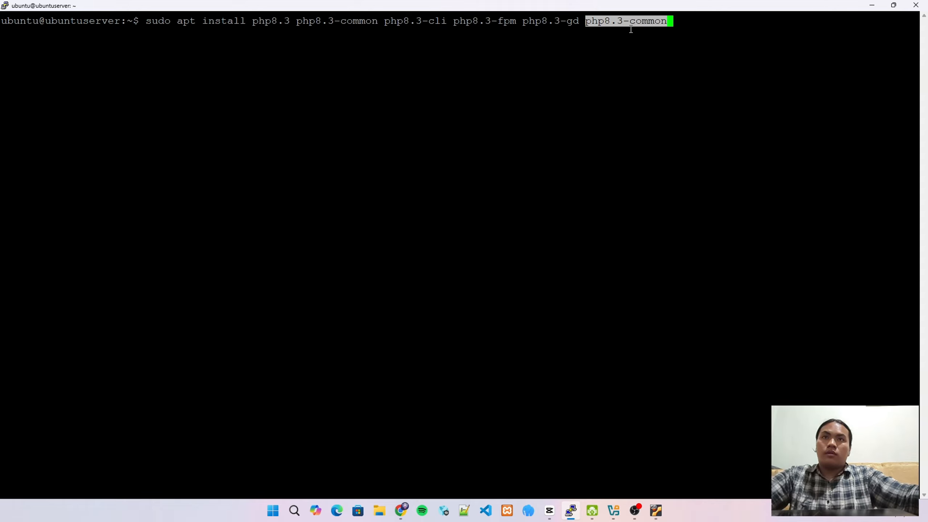
{"action": "key", "text": "BackSpace"}
{"action": "key", "text": "BackSpace"}
{"action": "key", "text": "BackSpace"}
{"action": "key", "text": "BackSpace"}
{"action": "key", "text": "BackSpace"}
{"action": "key", "text": "BackSpace"}
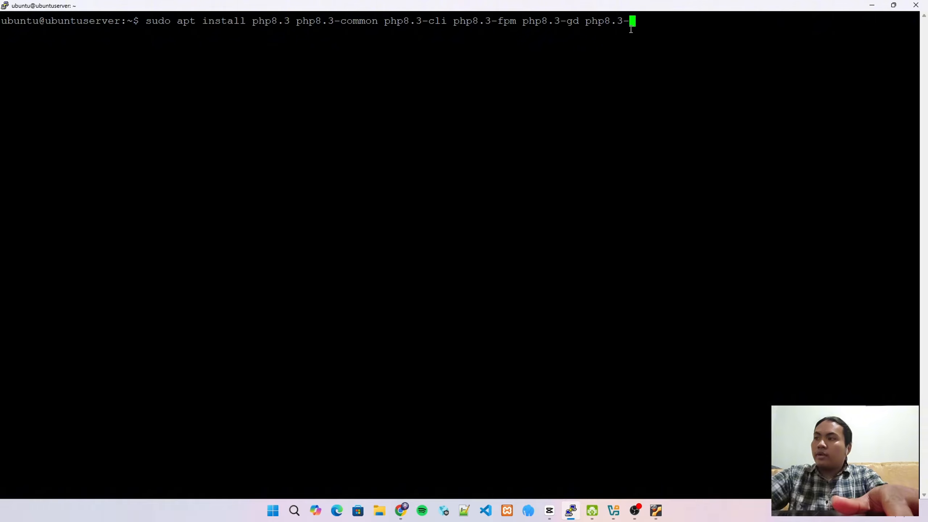
{"action": "type", "text": "xml"}
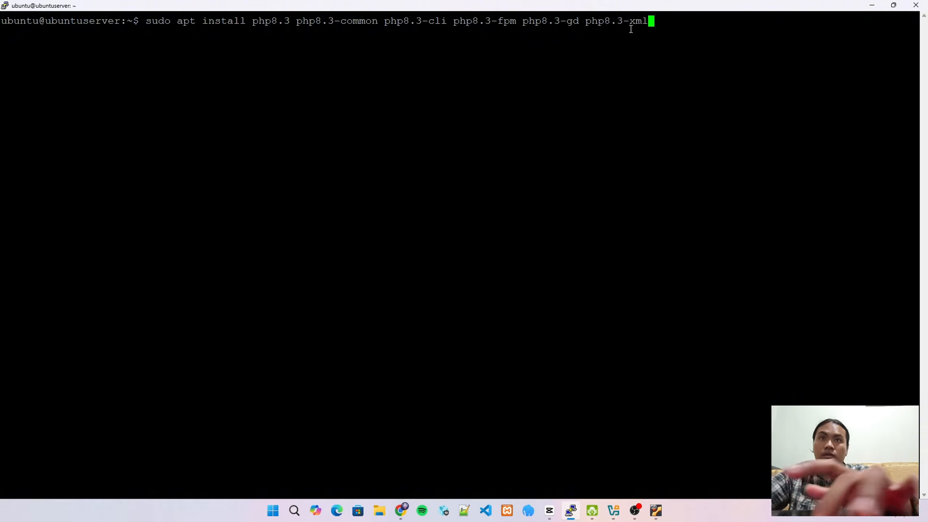